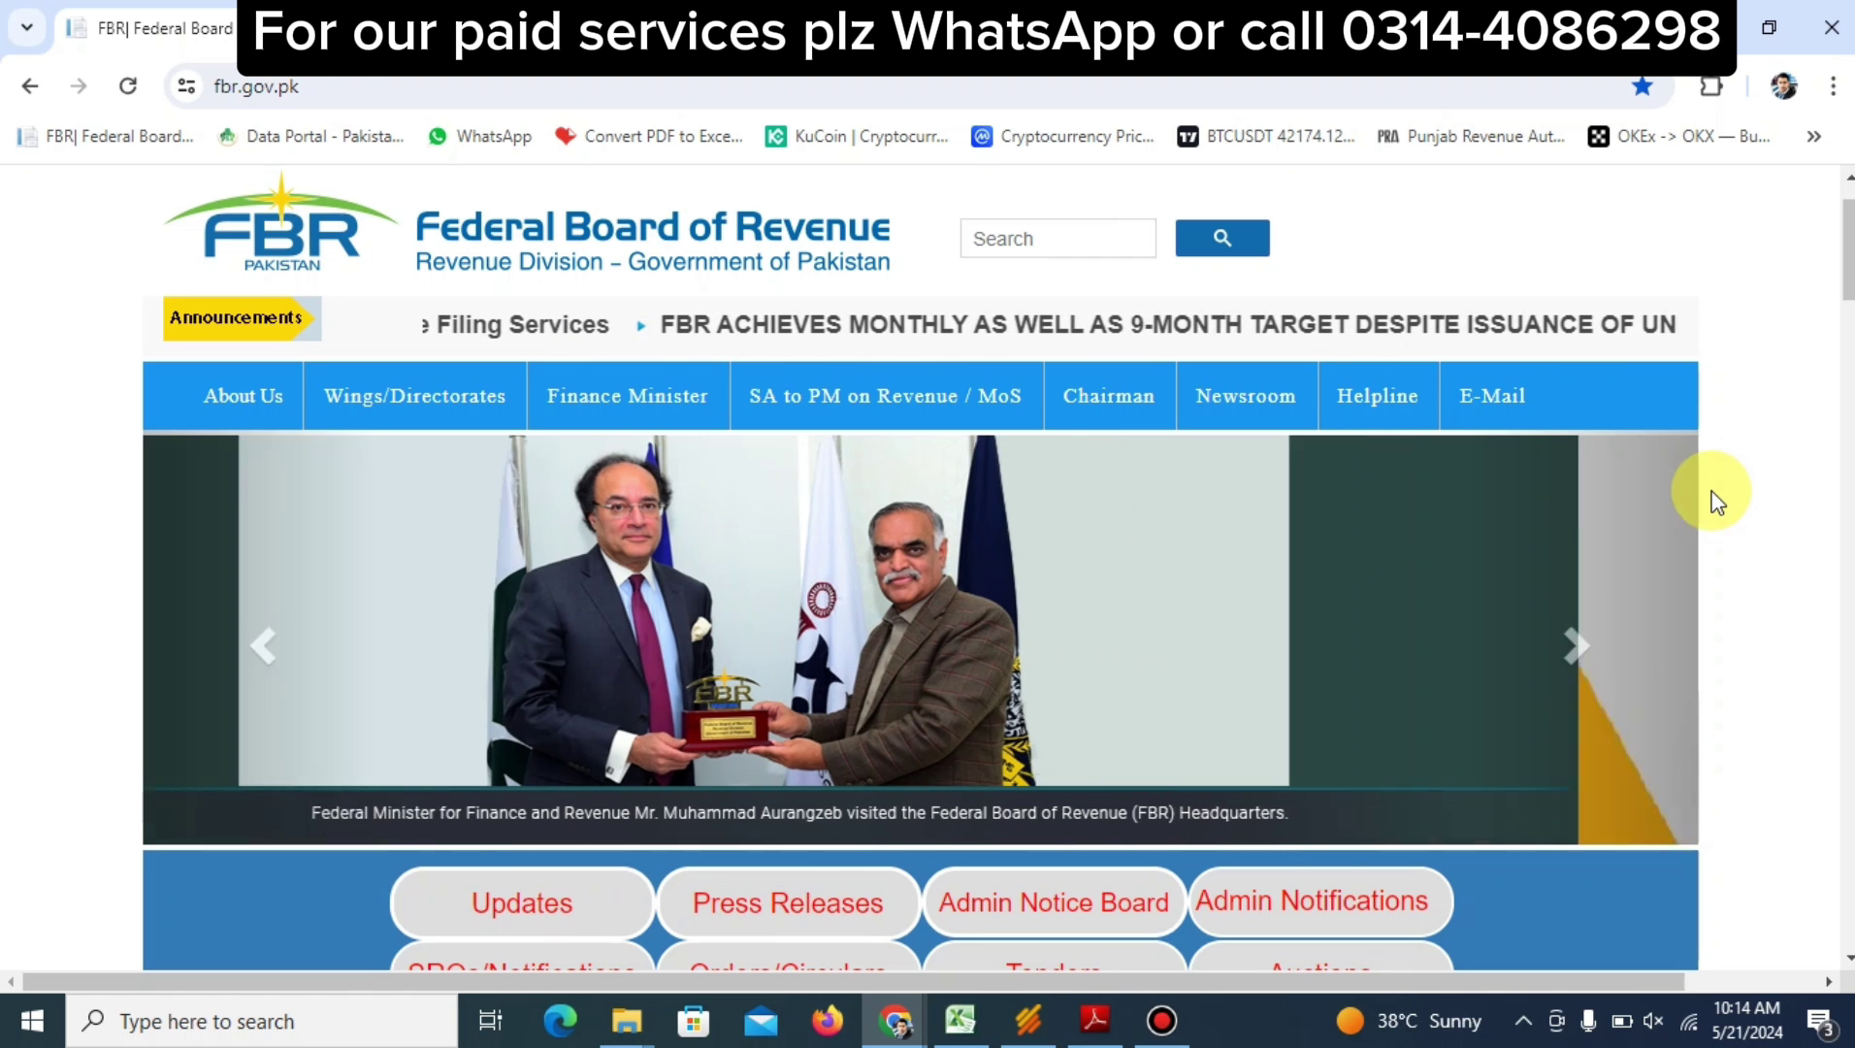
# Scroll down the FBR home page toward the IRIS portal link
pyautogui.scroll(-5, 1715, 500)
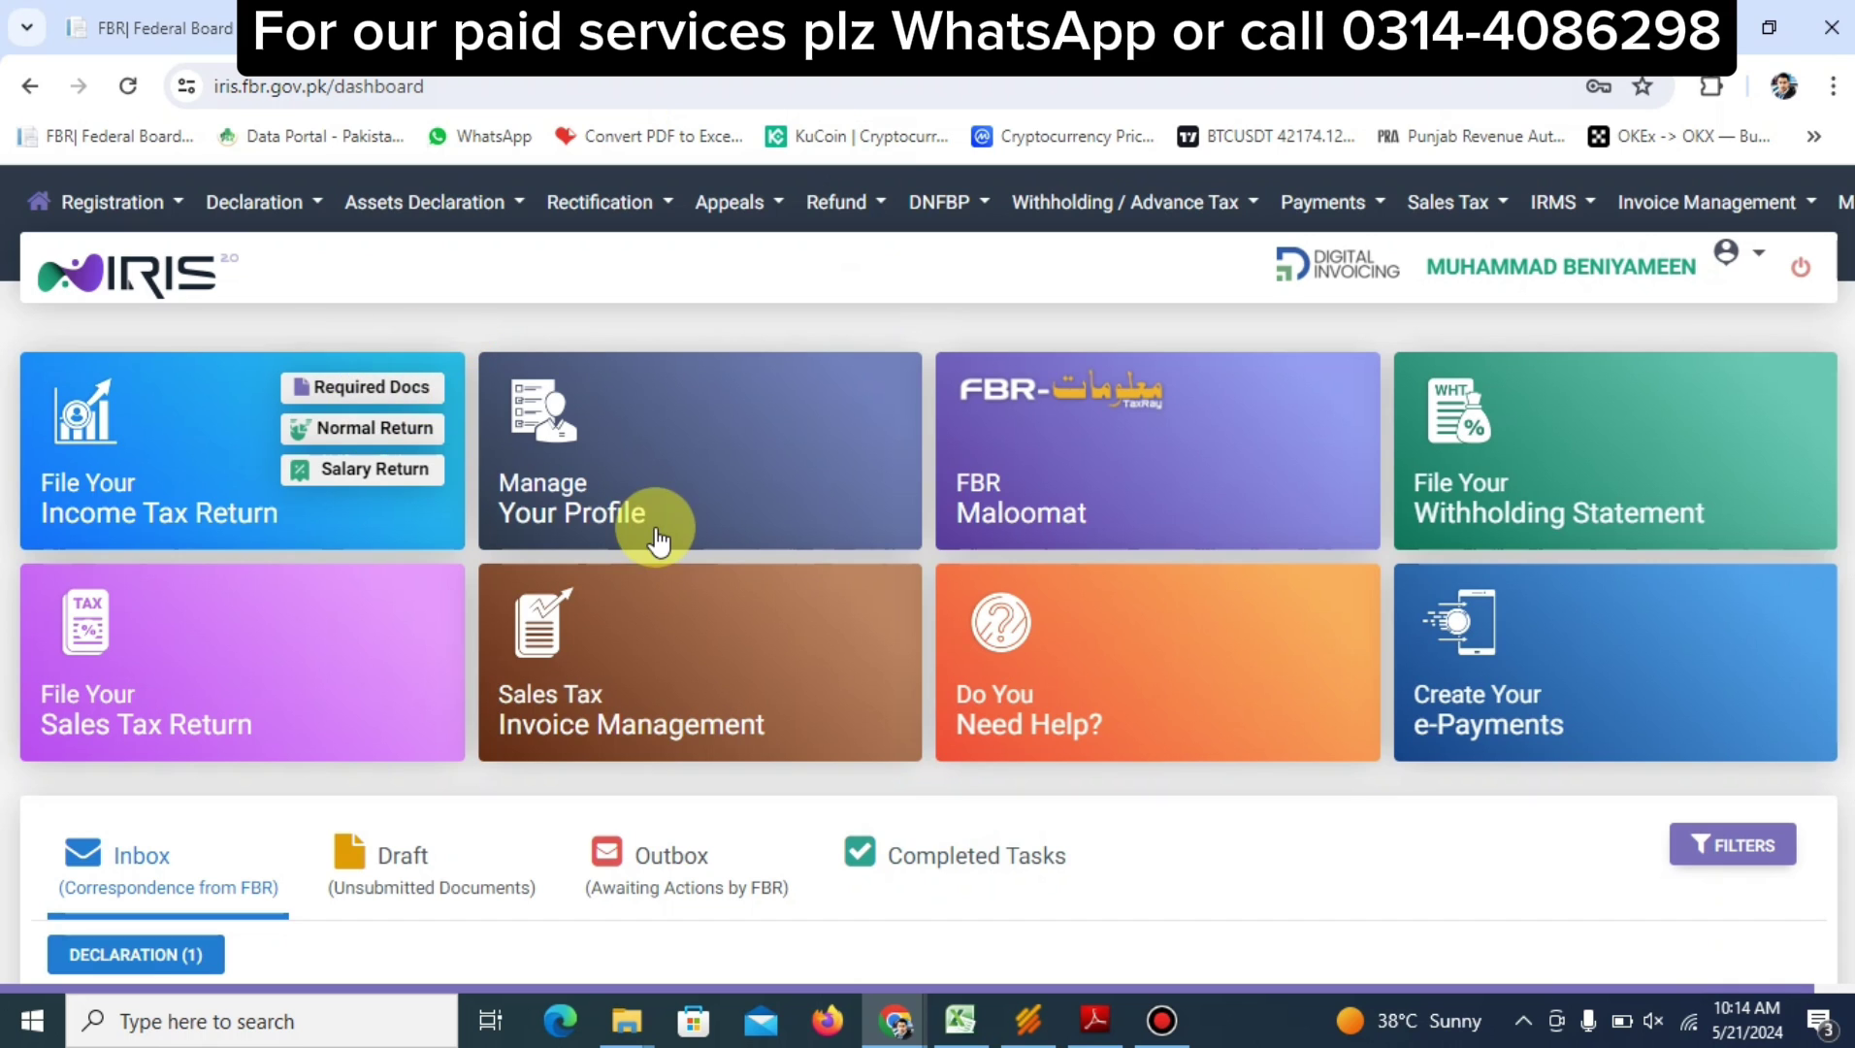
# Start a revised Normal Return (Ind/Aop/Coy) under Declaration for period 01-JUL-2022 - 30-JUN-2023
pyautogui.moveTo(1009, 714)
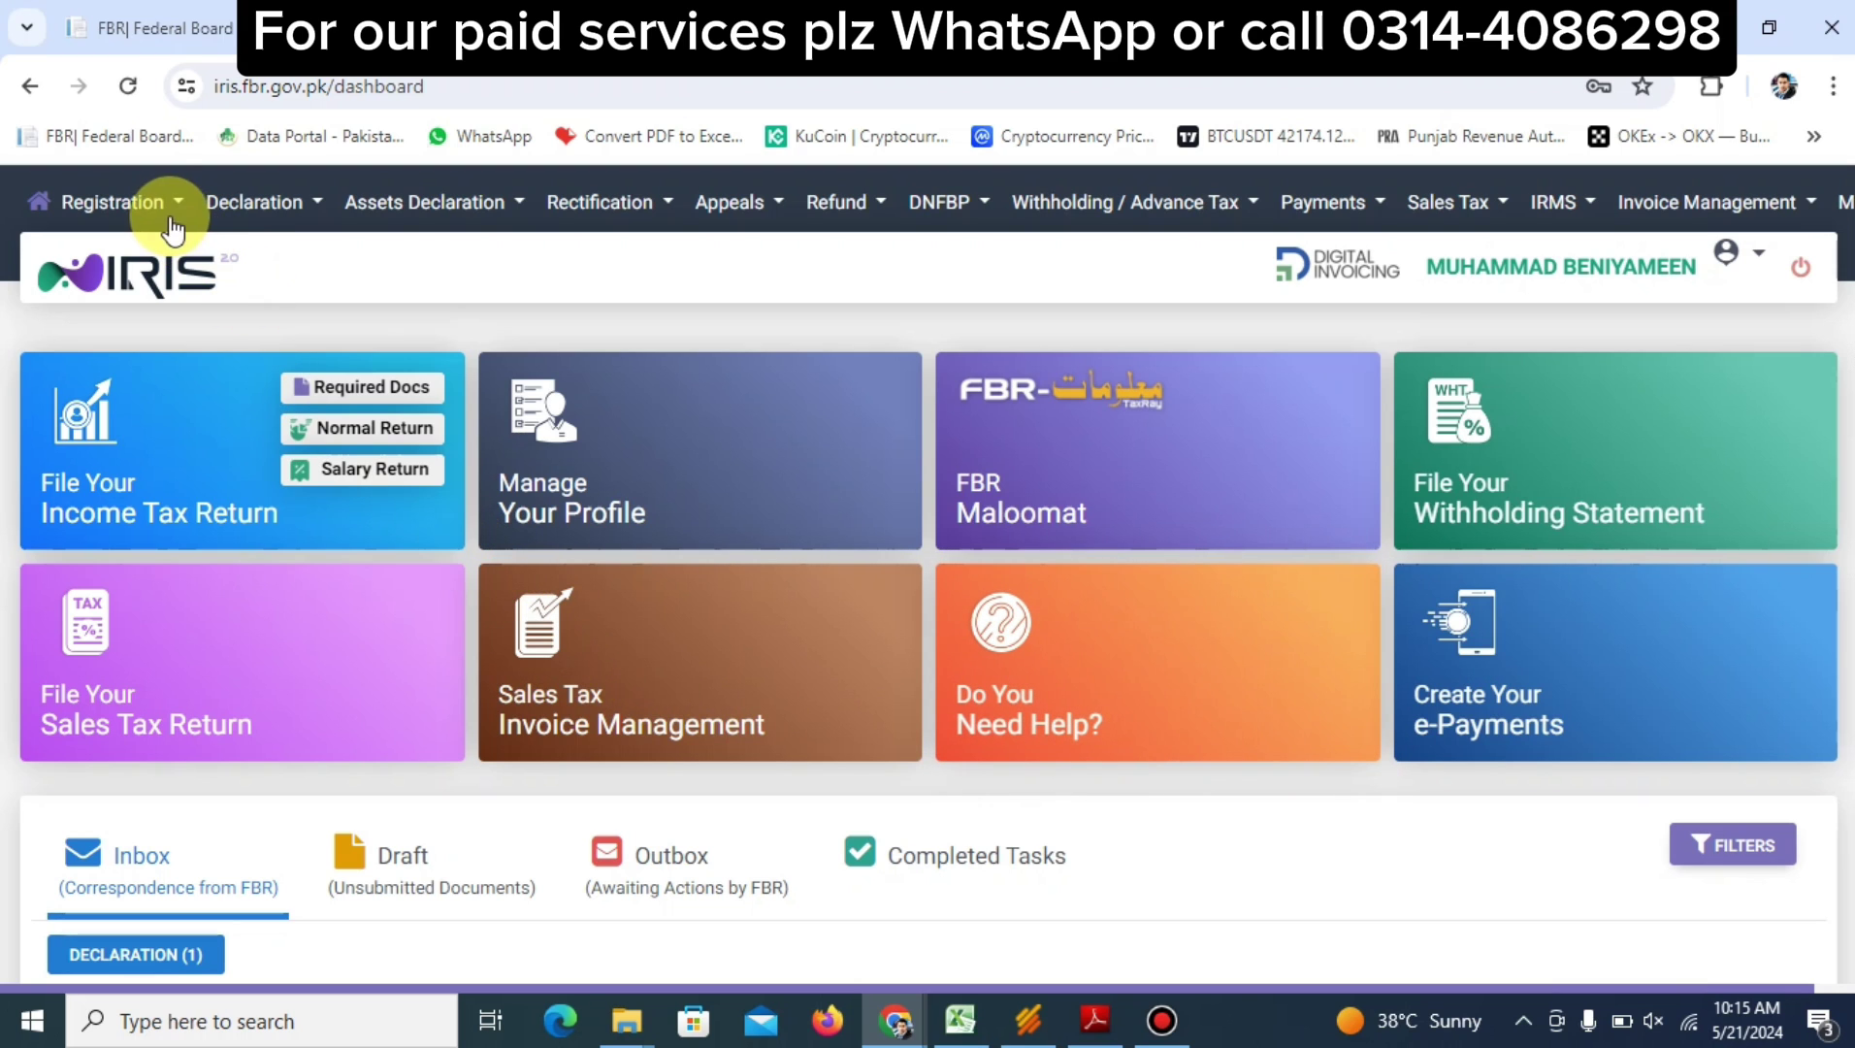
pyautogui.click(263, 206)
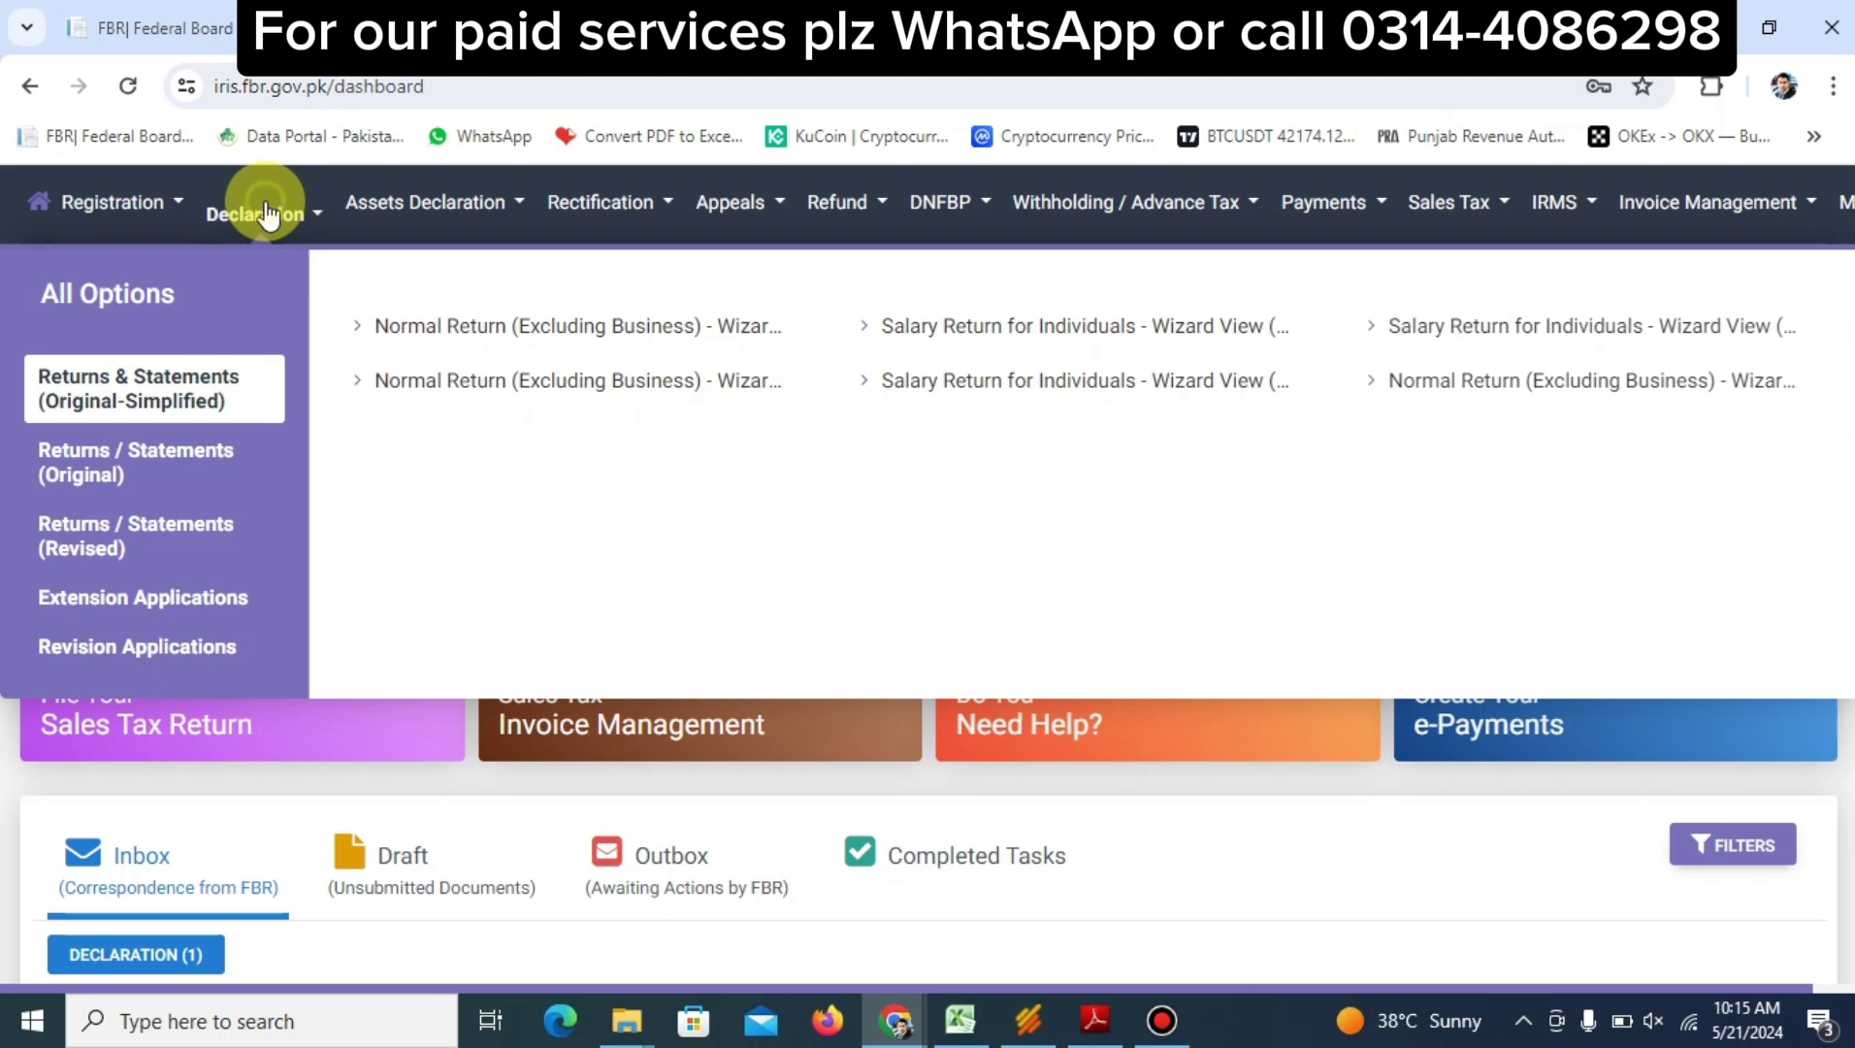
pyautogui.click(162, 531)
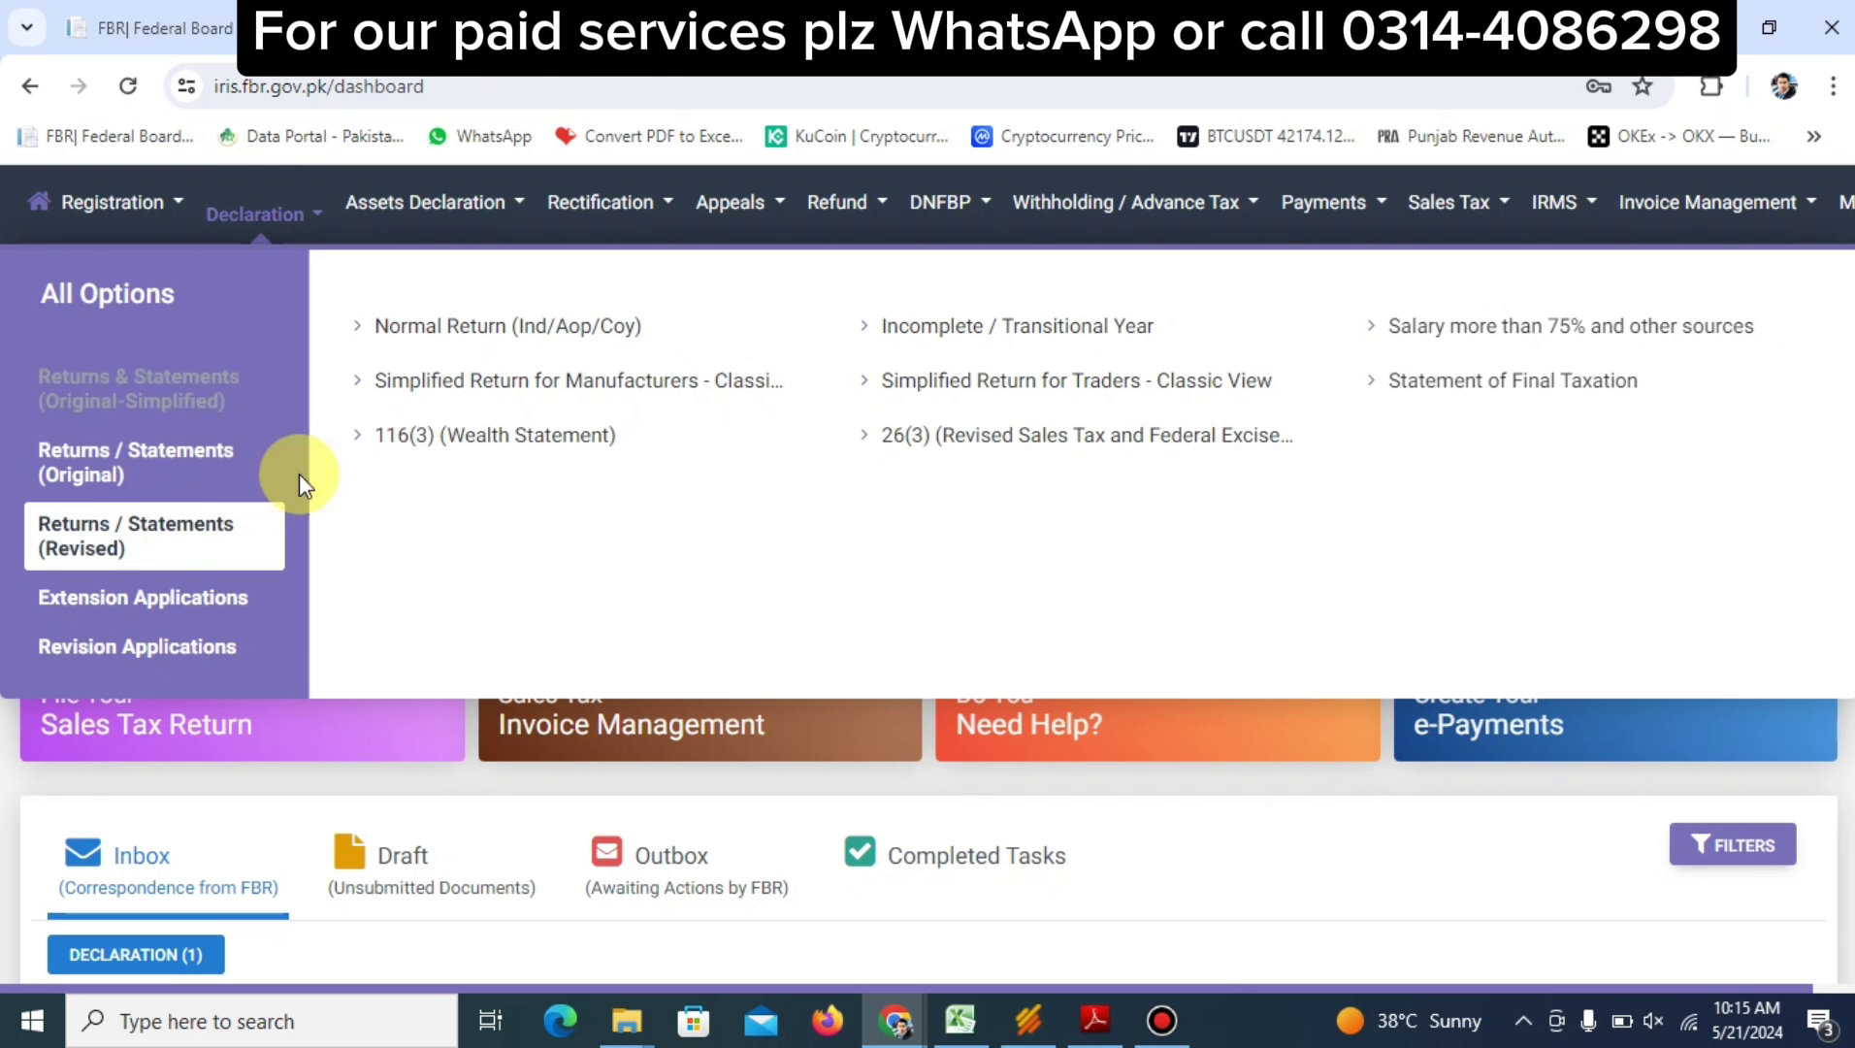
pyautogui.click(537, 333)
pyautogui.write('202')
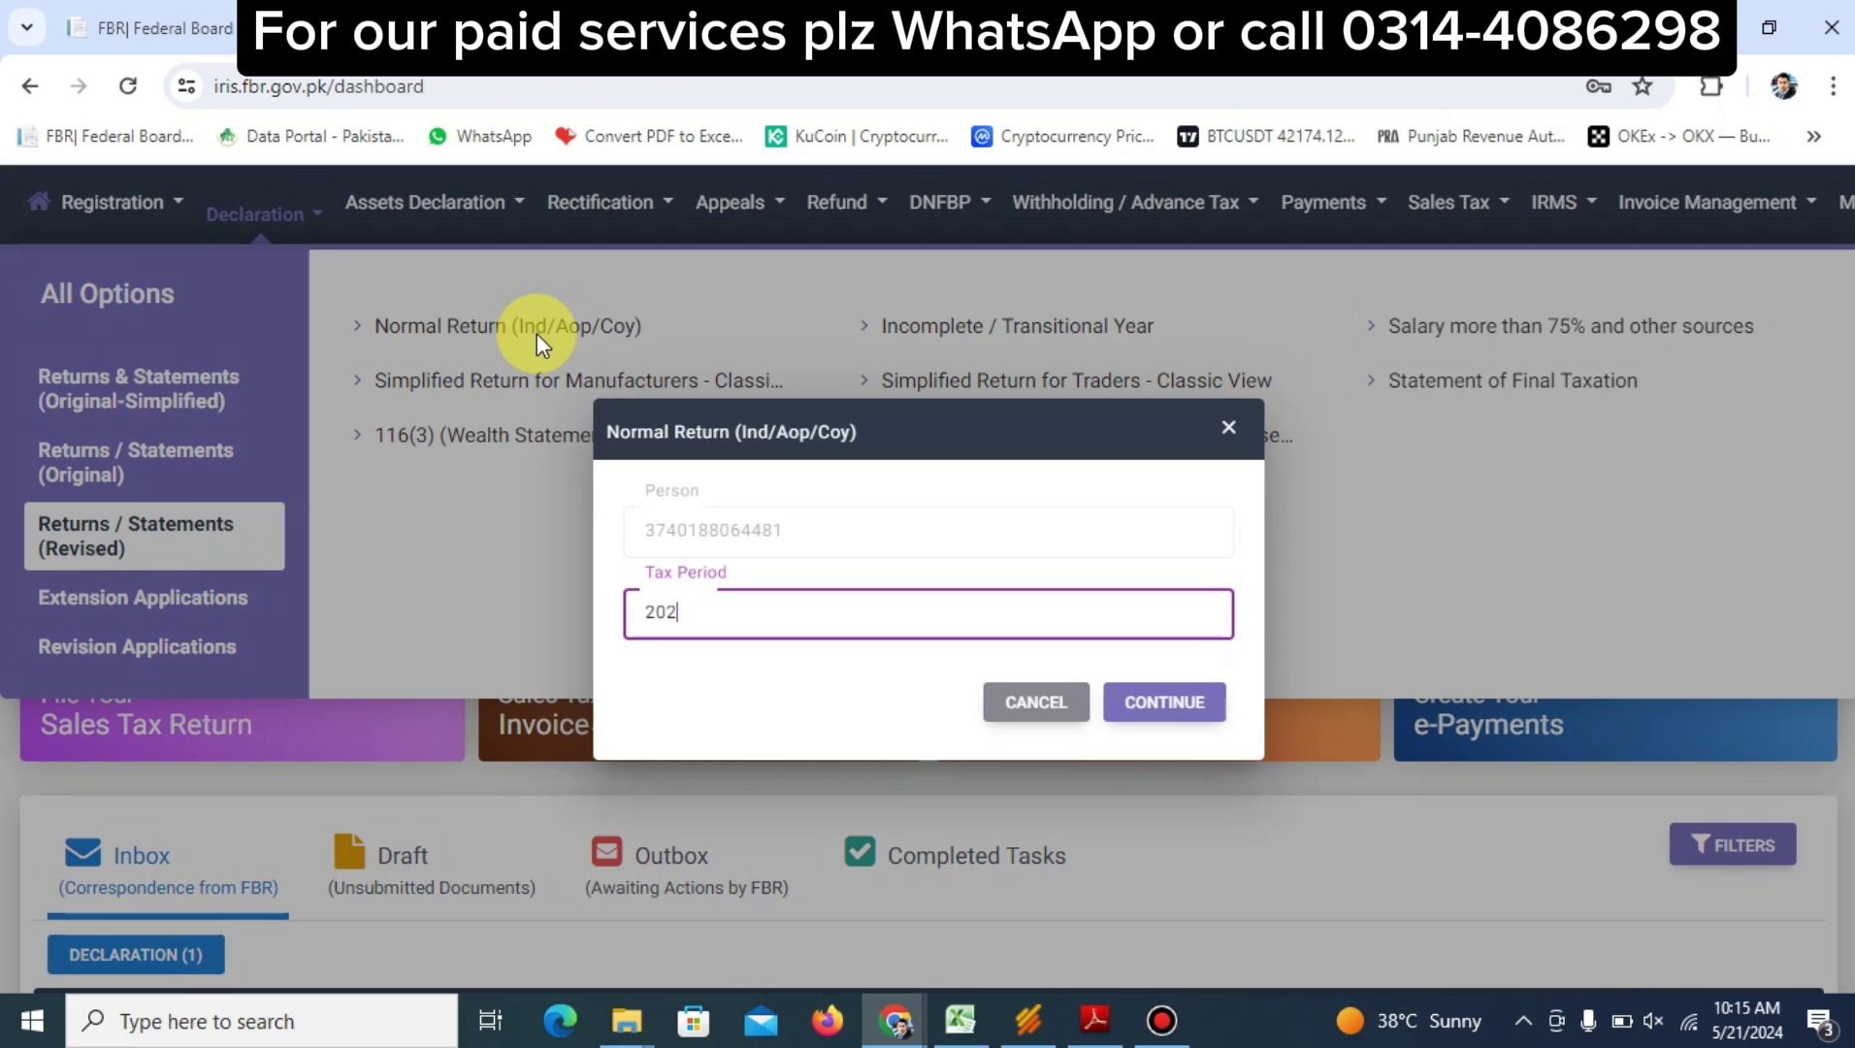
pyautogui.write('3')
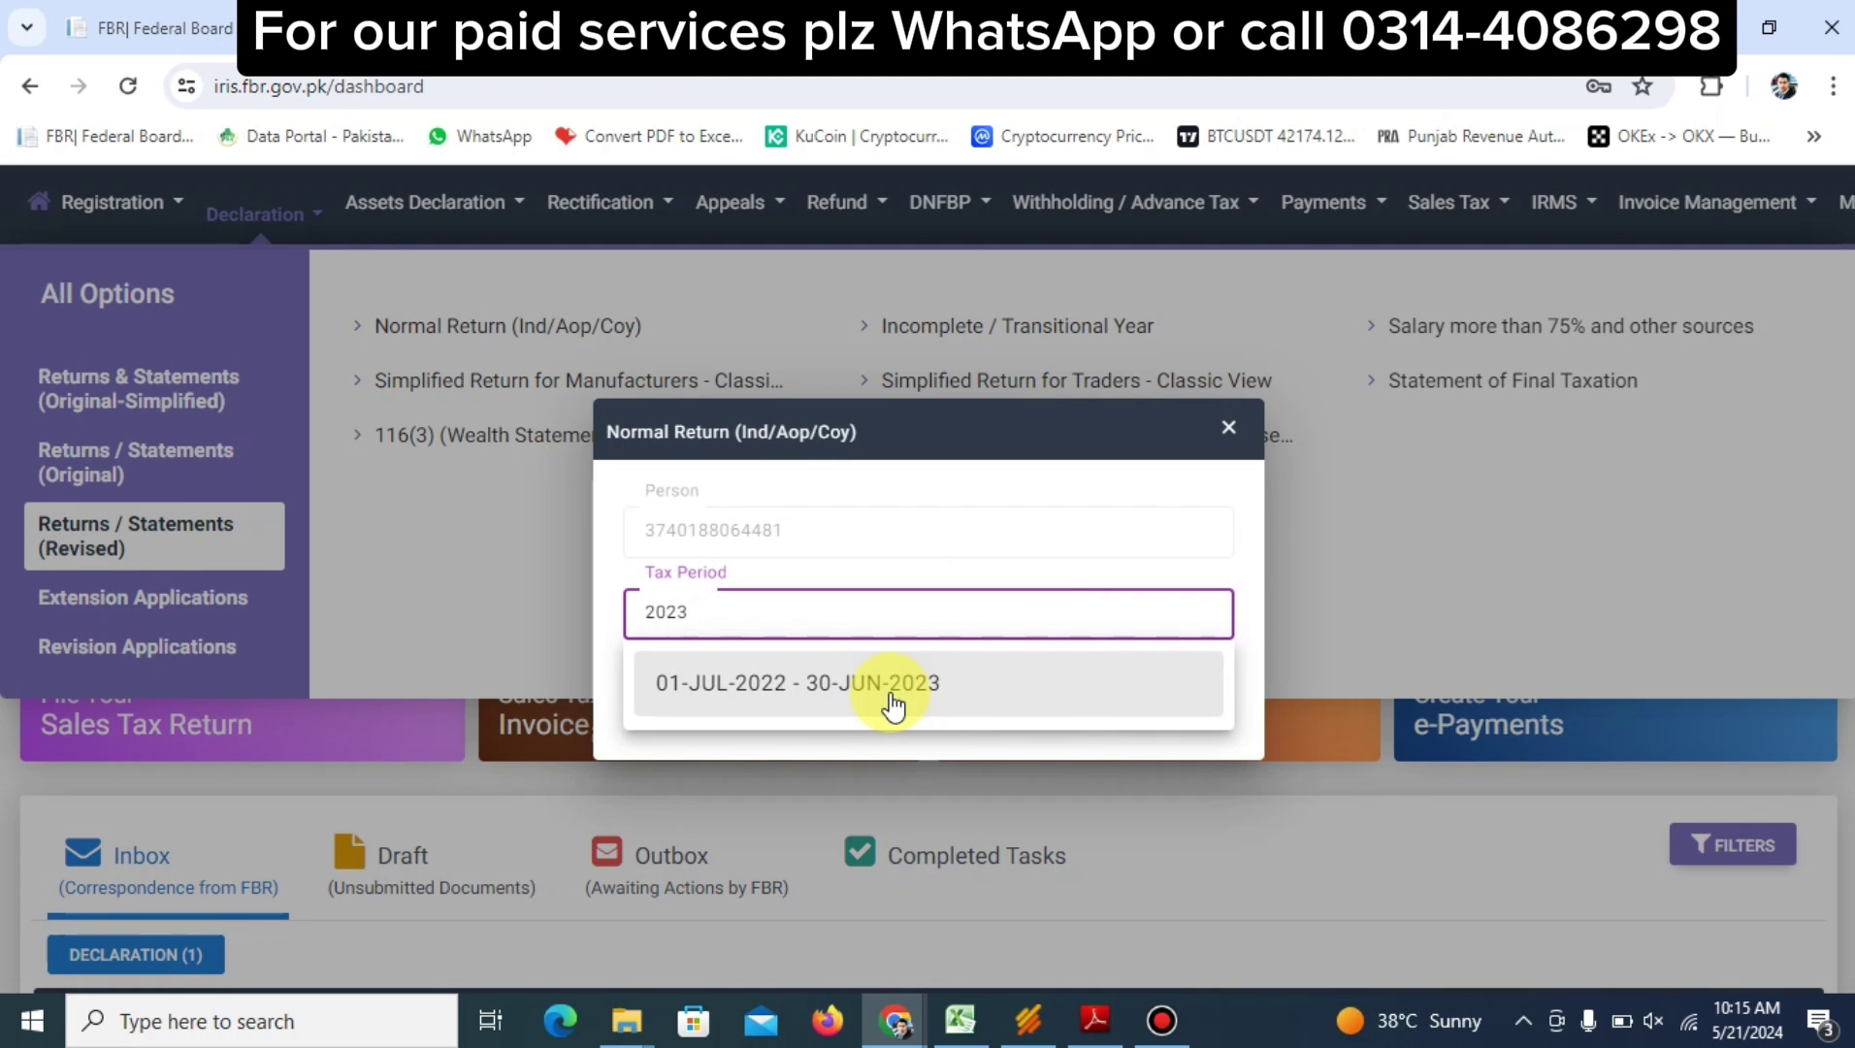
pyautogui.click(889, 692)
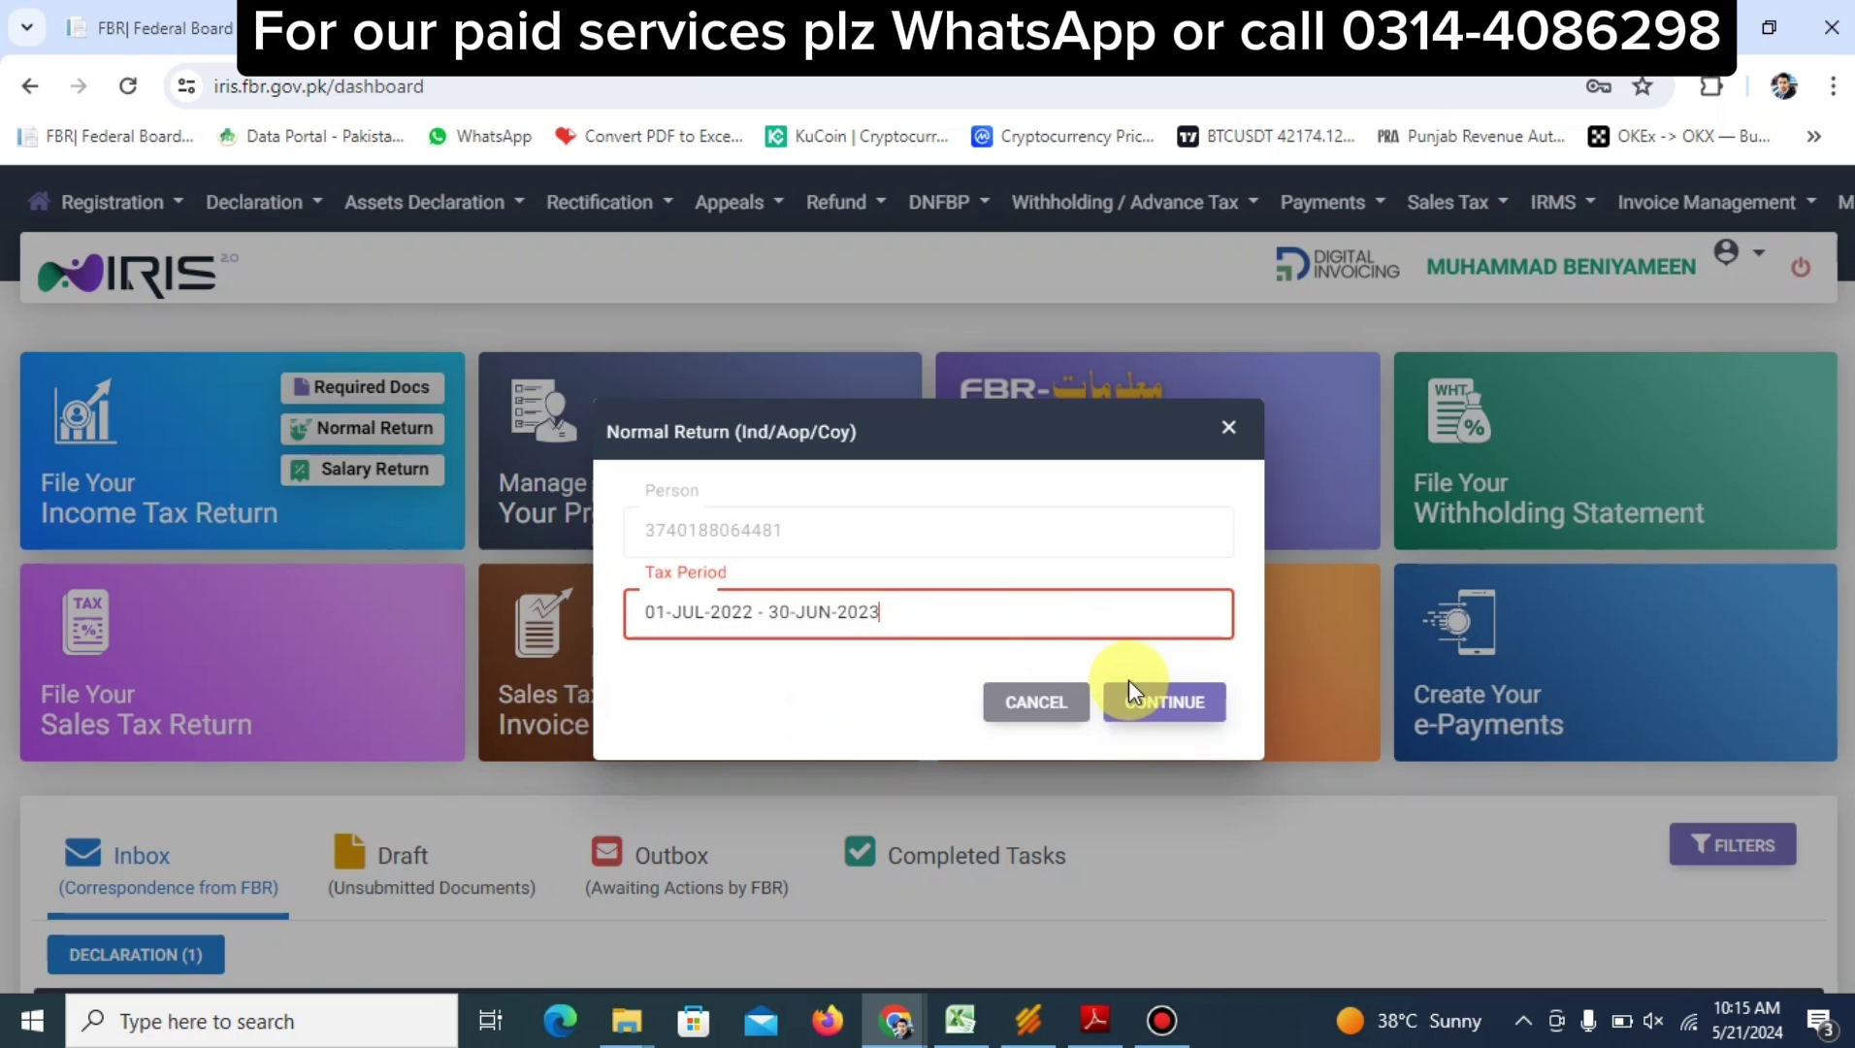
# Continue into the revised 2023 114(6) return and show Computations > Capital Assets
pyautogui.click(1167, 704)
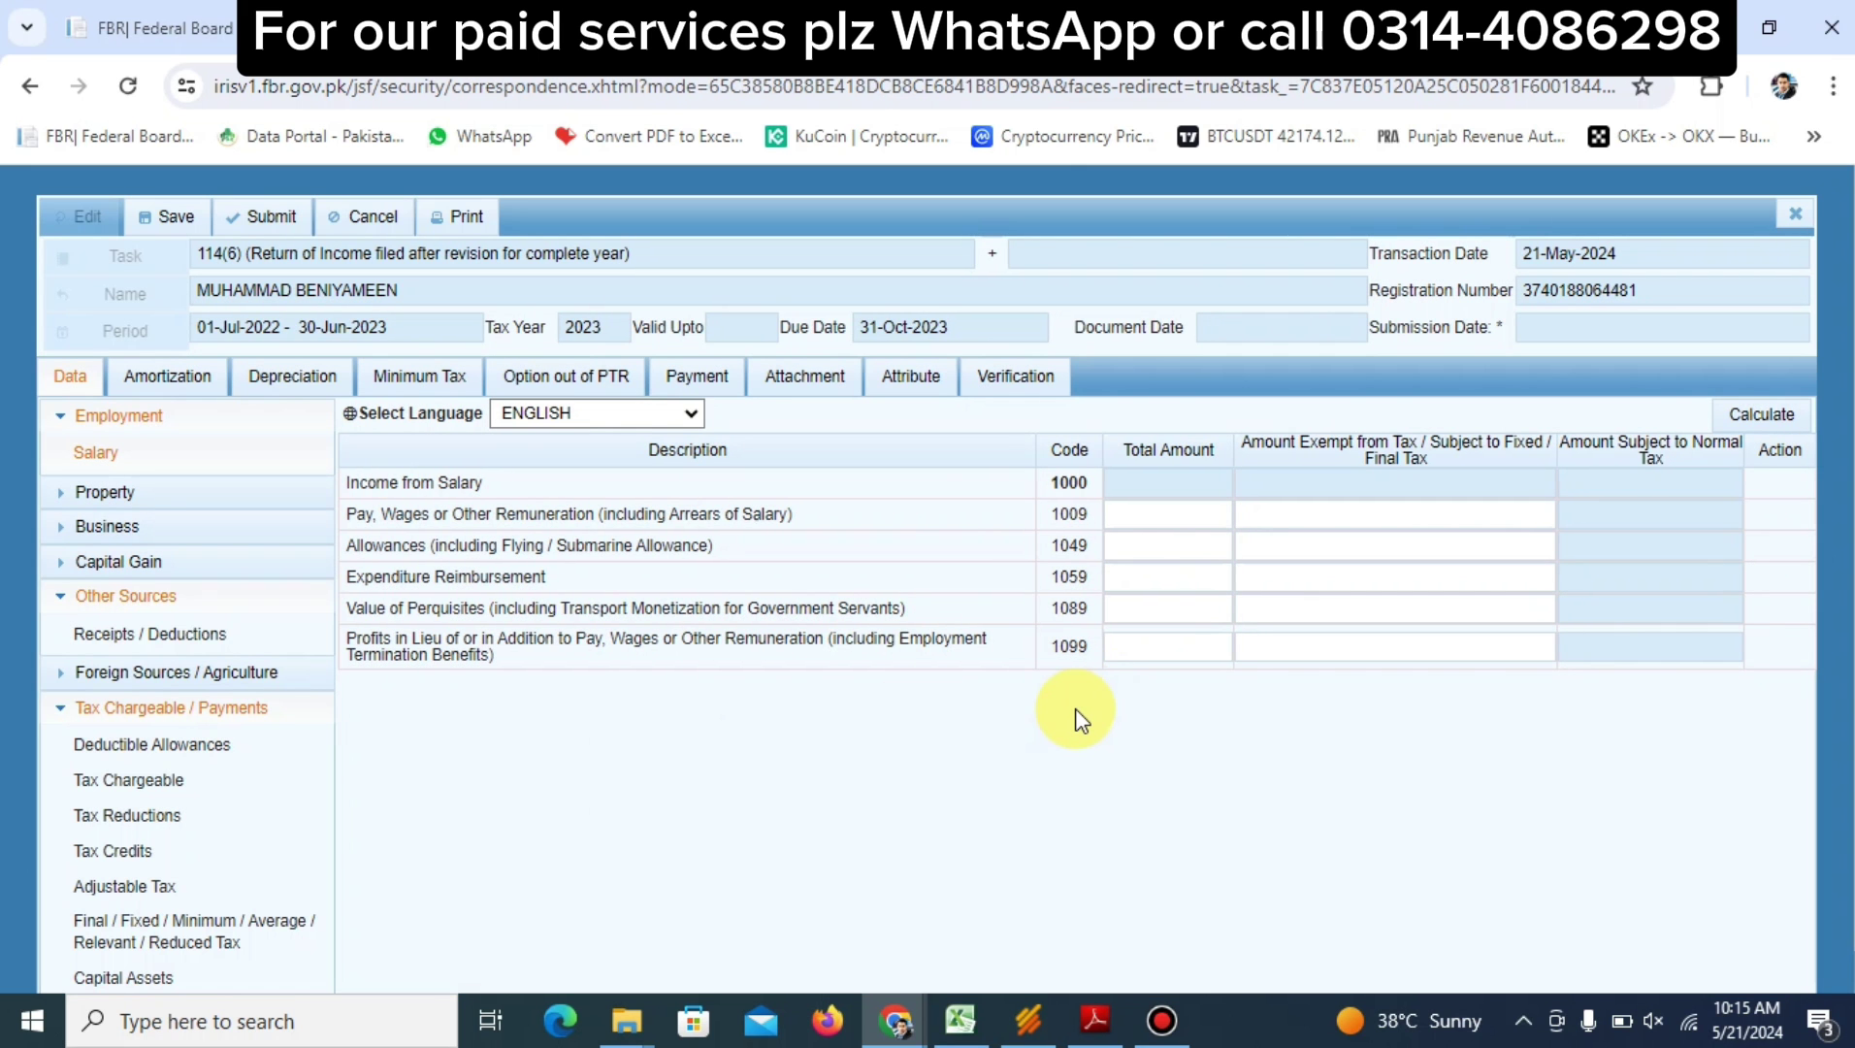
pyautogui.scroll(-1, 1075, 708)
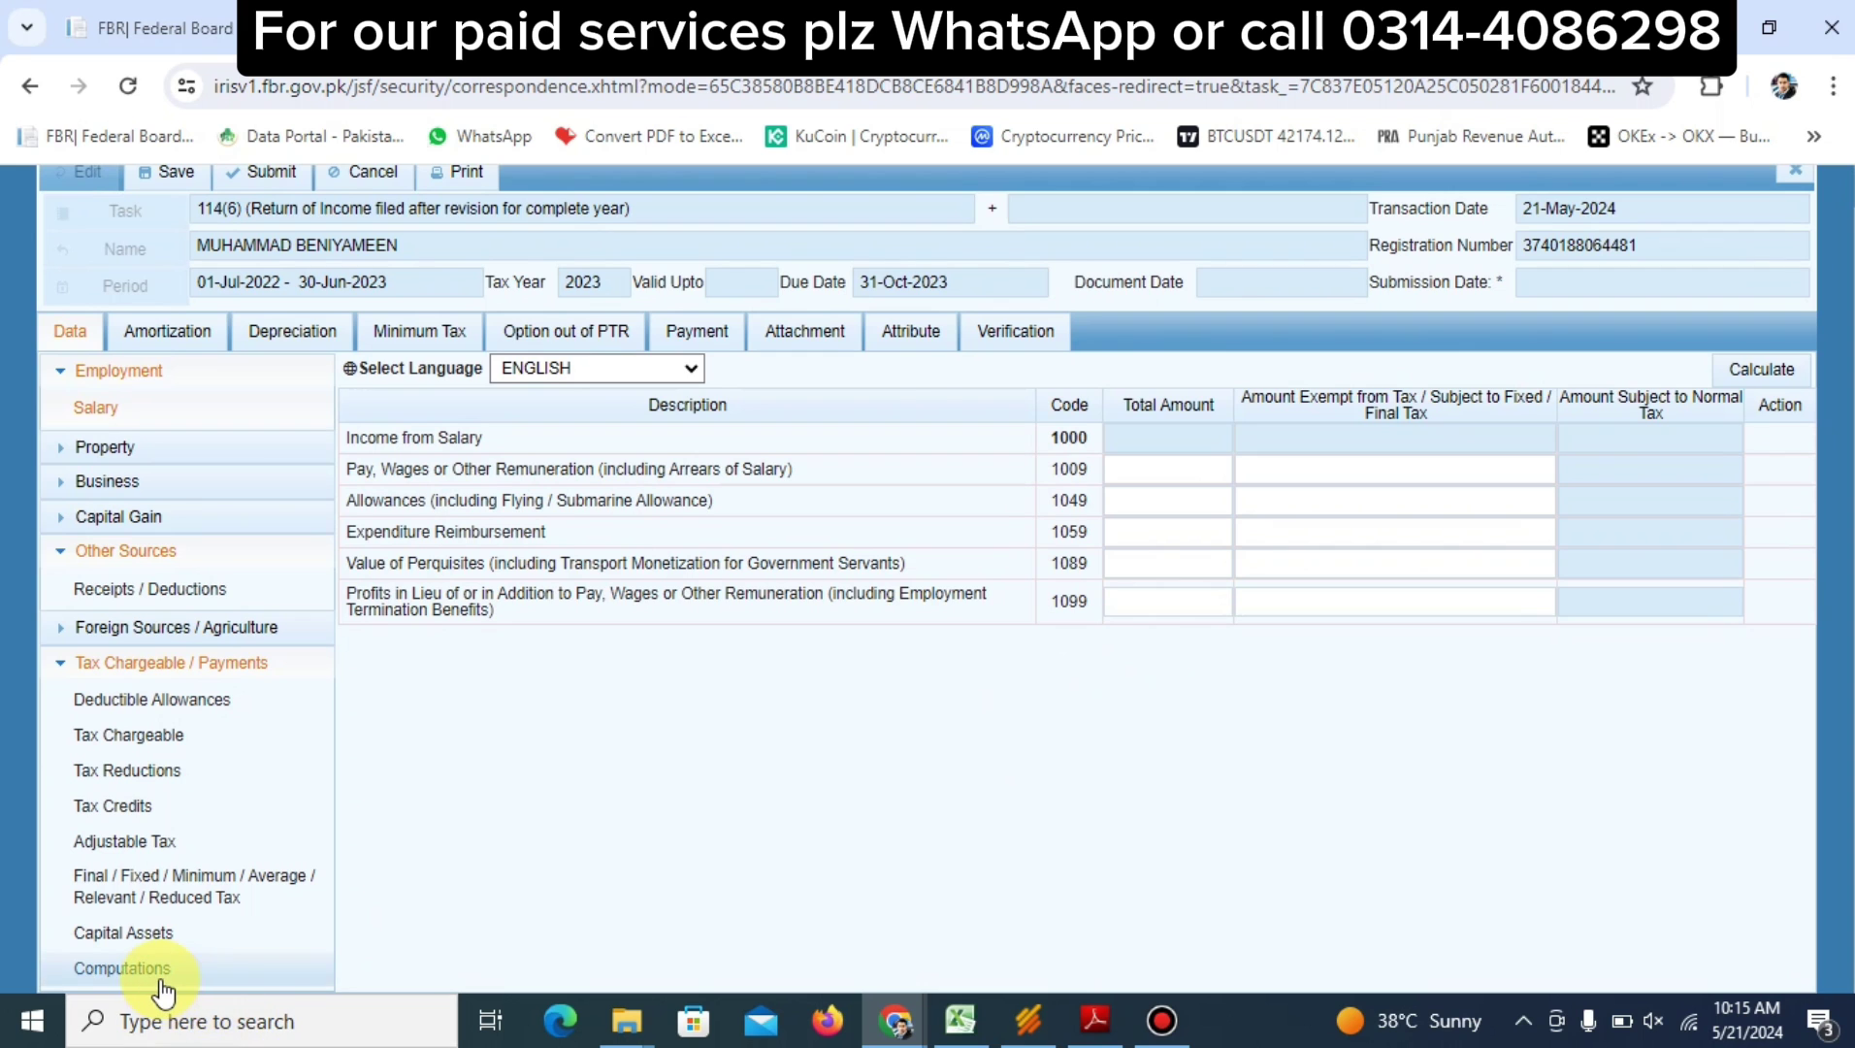
pyautogui.click(159, 978)
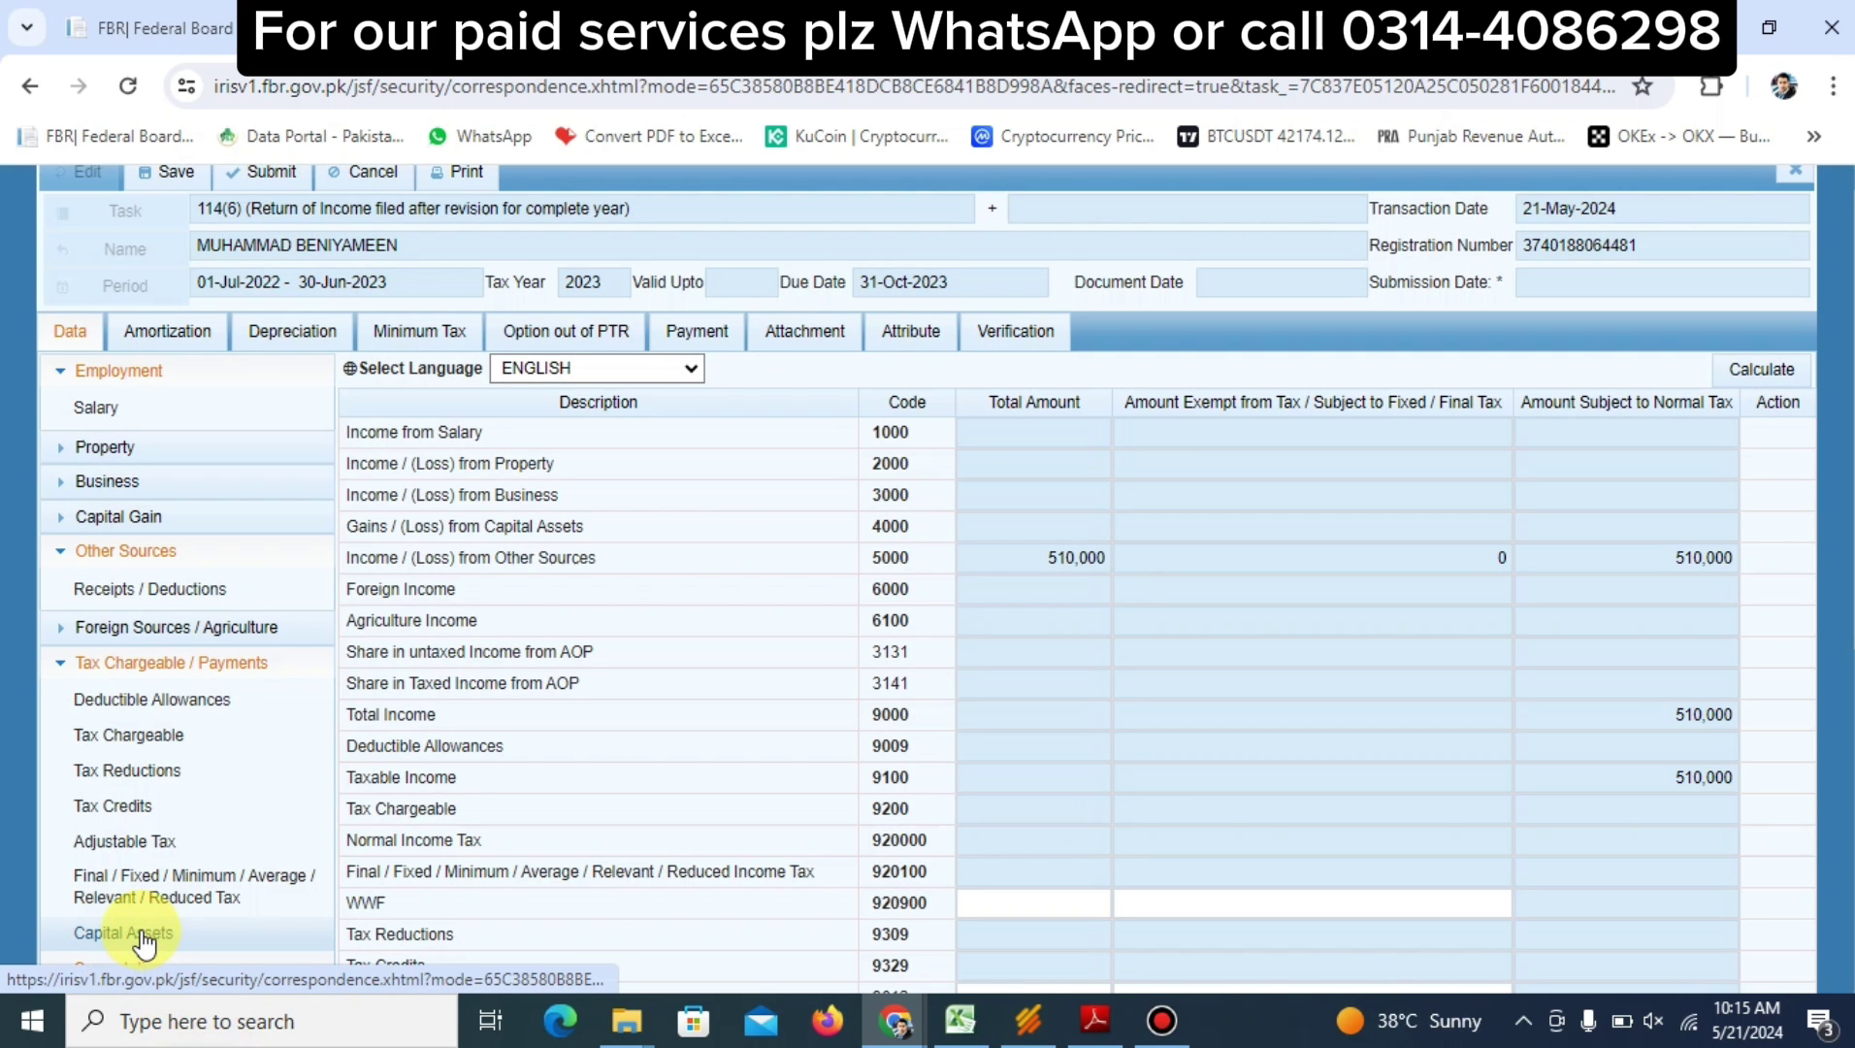
pyautogui.click(150, 936)
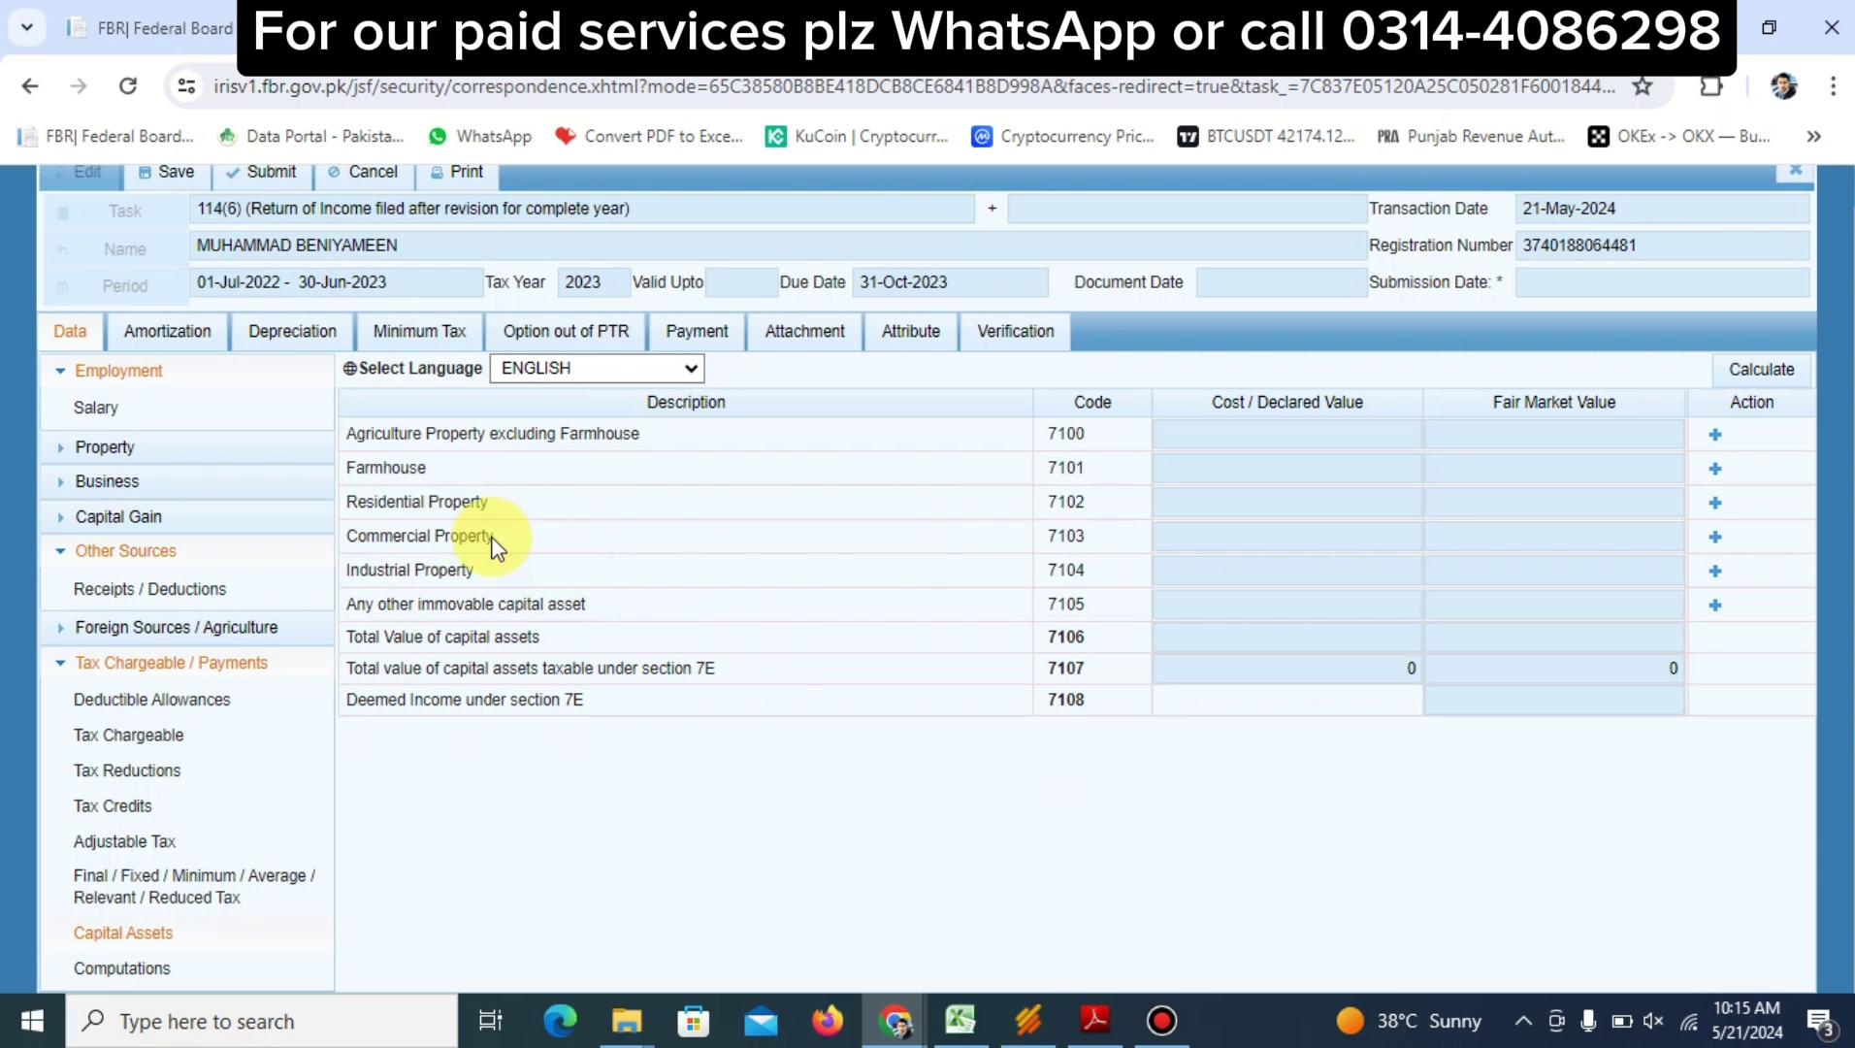
# Add a residential property measured in Marla with a total area of 5
pyautogui.click(1714, 504)
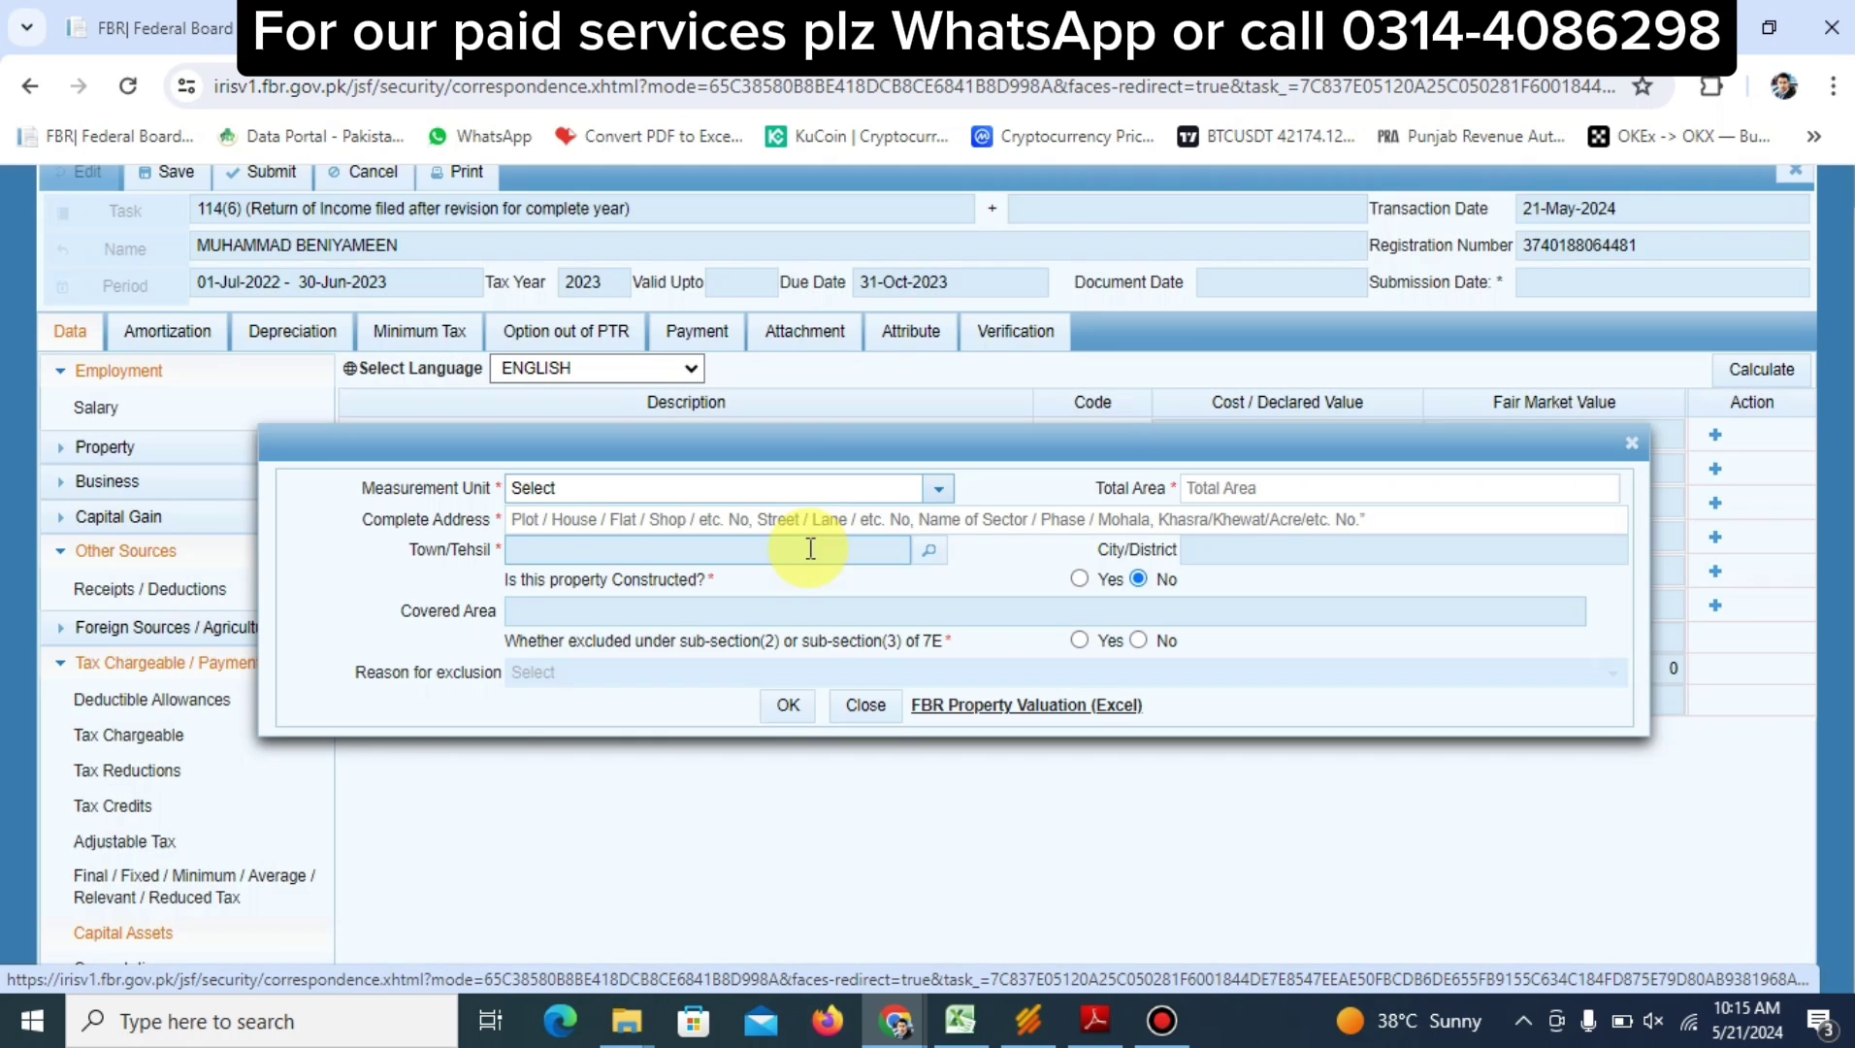
pyautogui.click(793, 493)
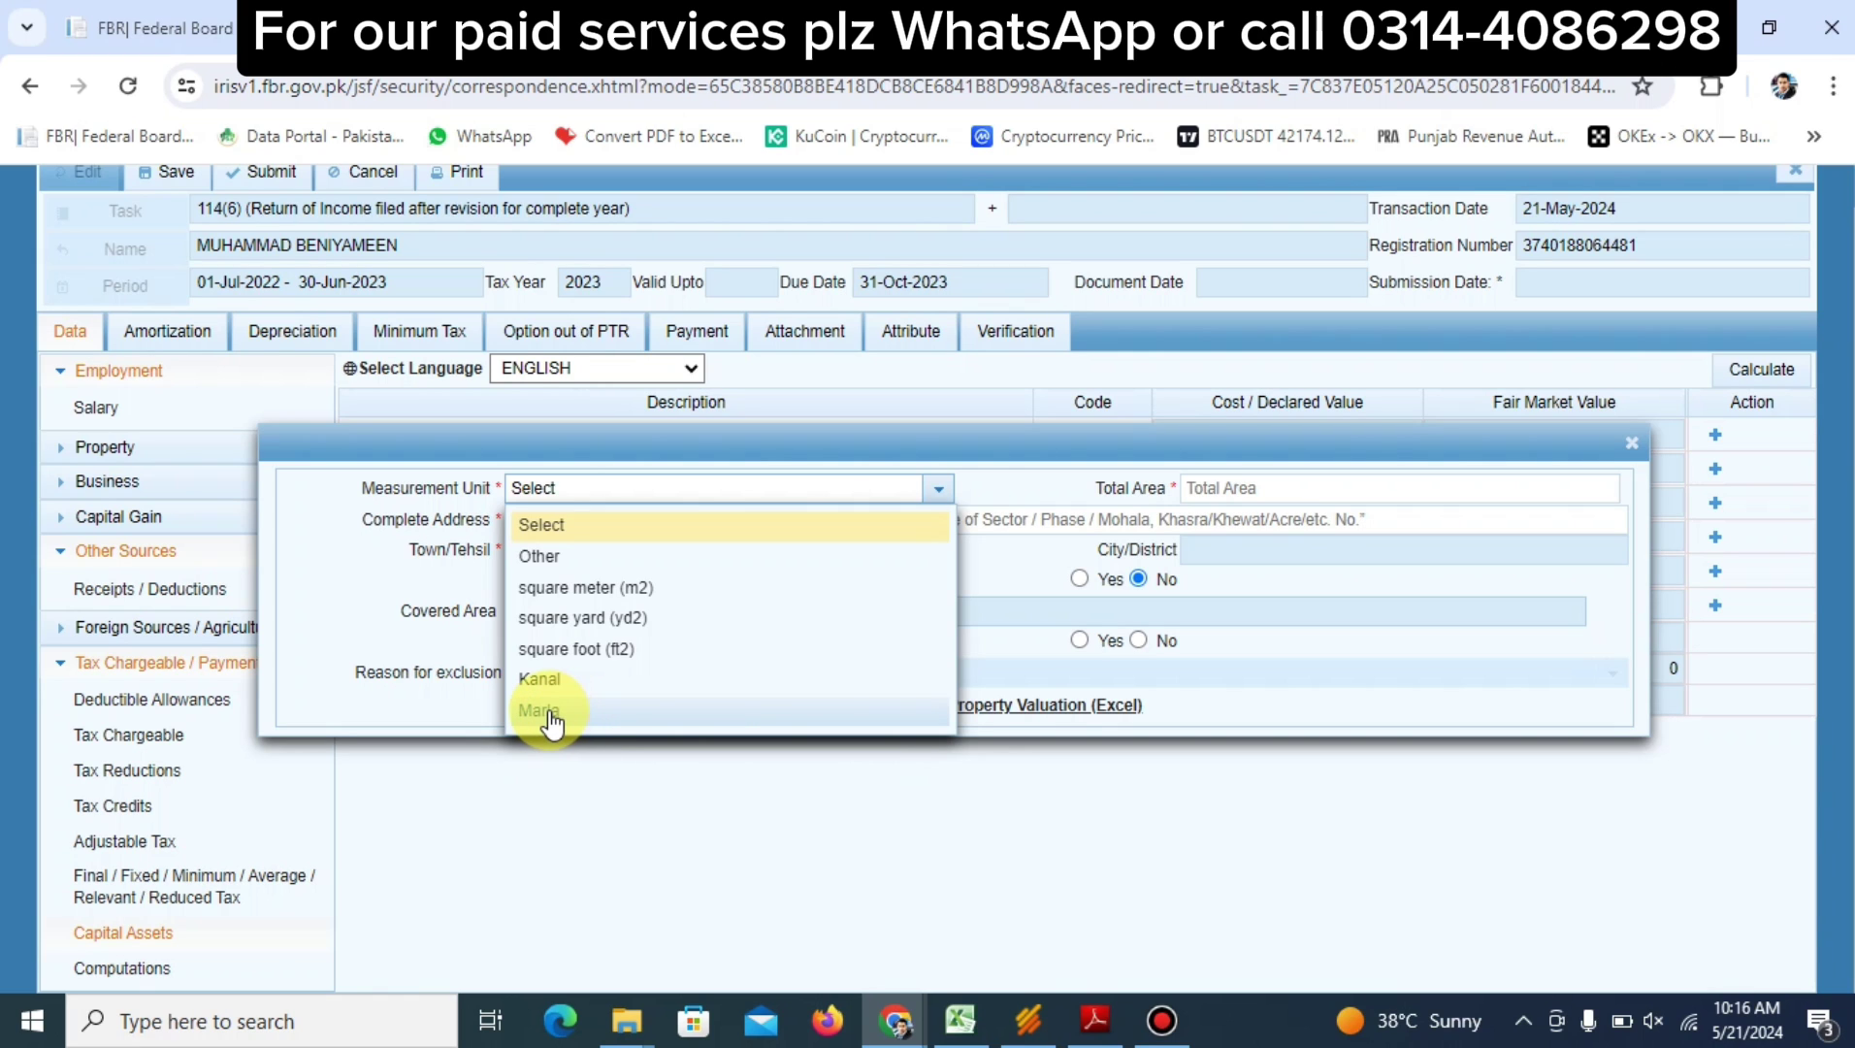
pyautogui.click(550, 718)
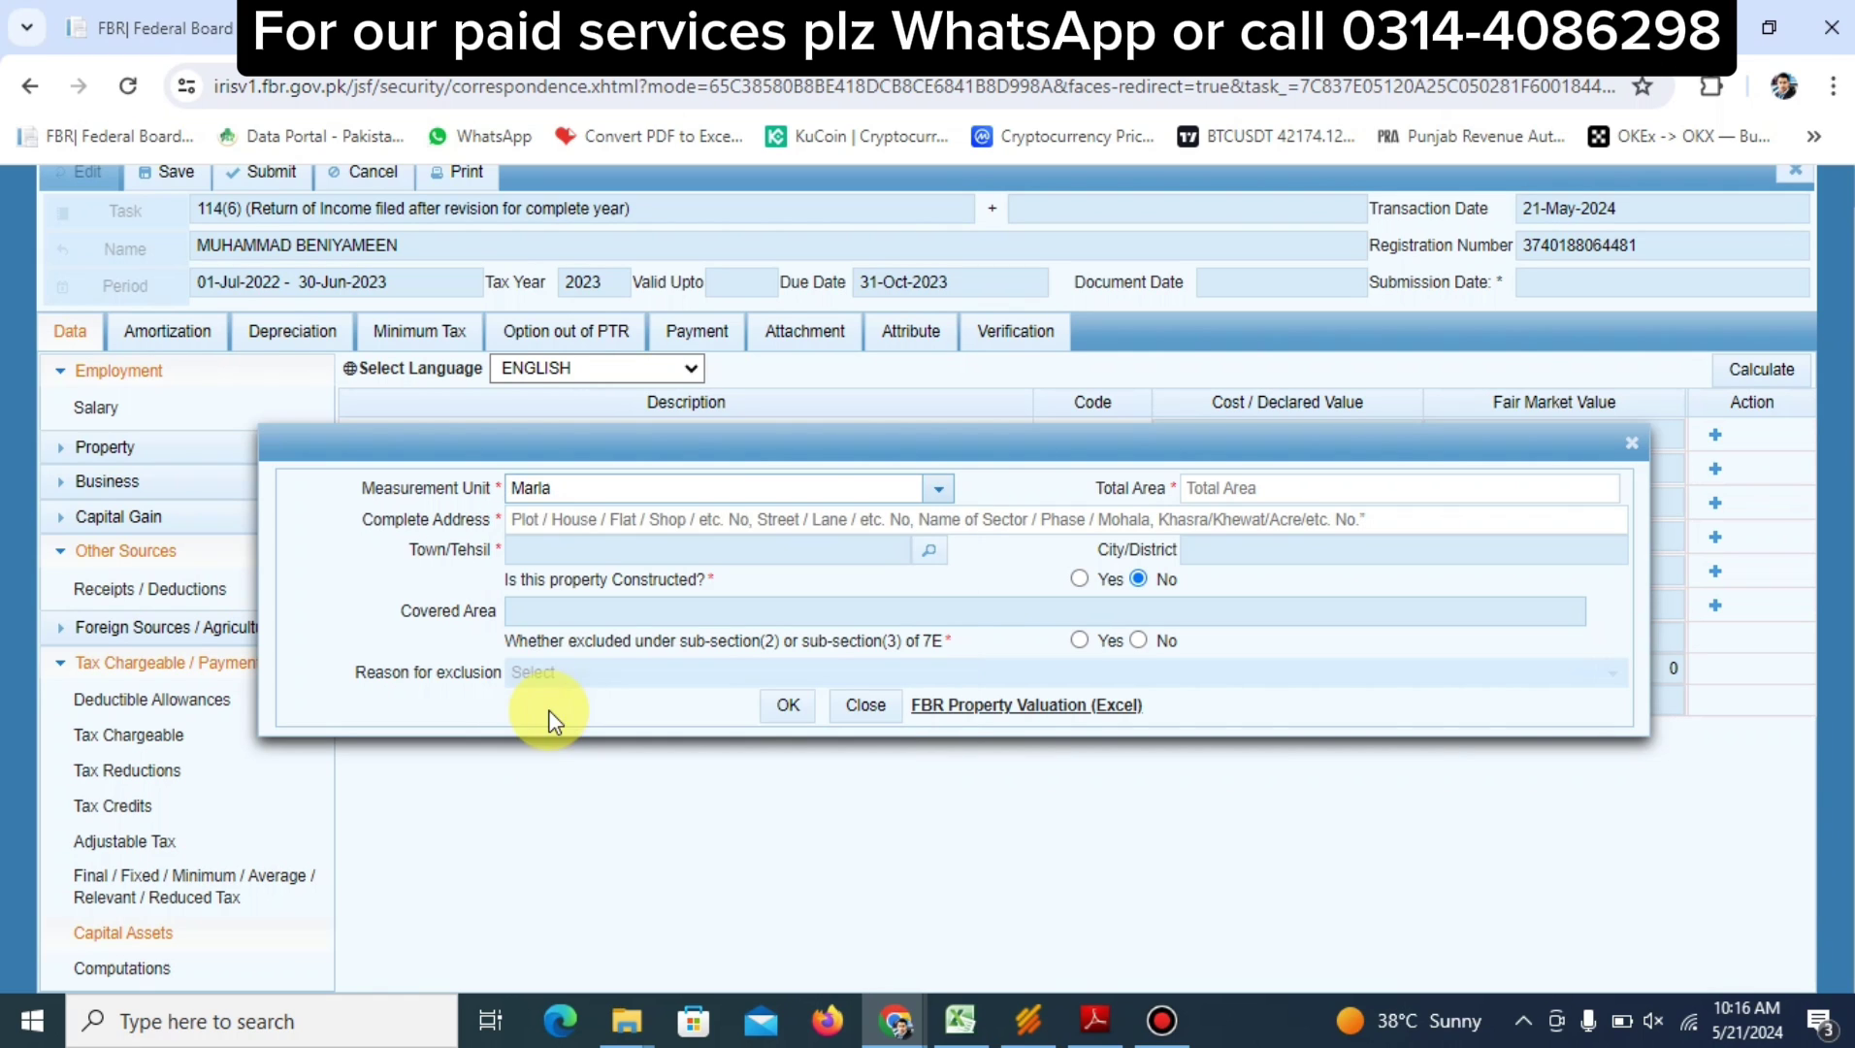
pyautogui.click(1239, 487)
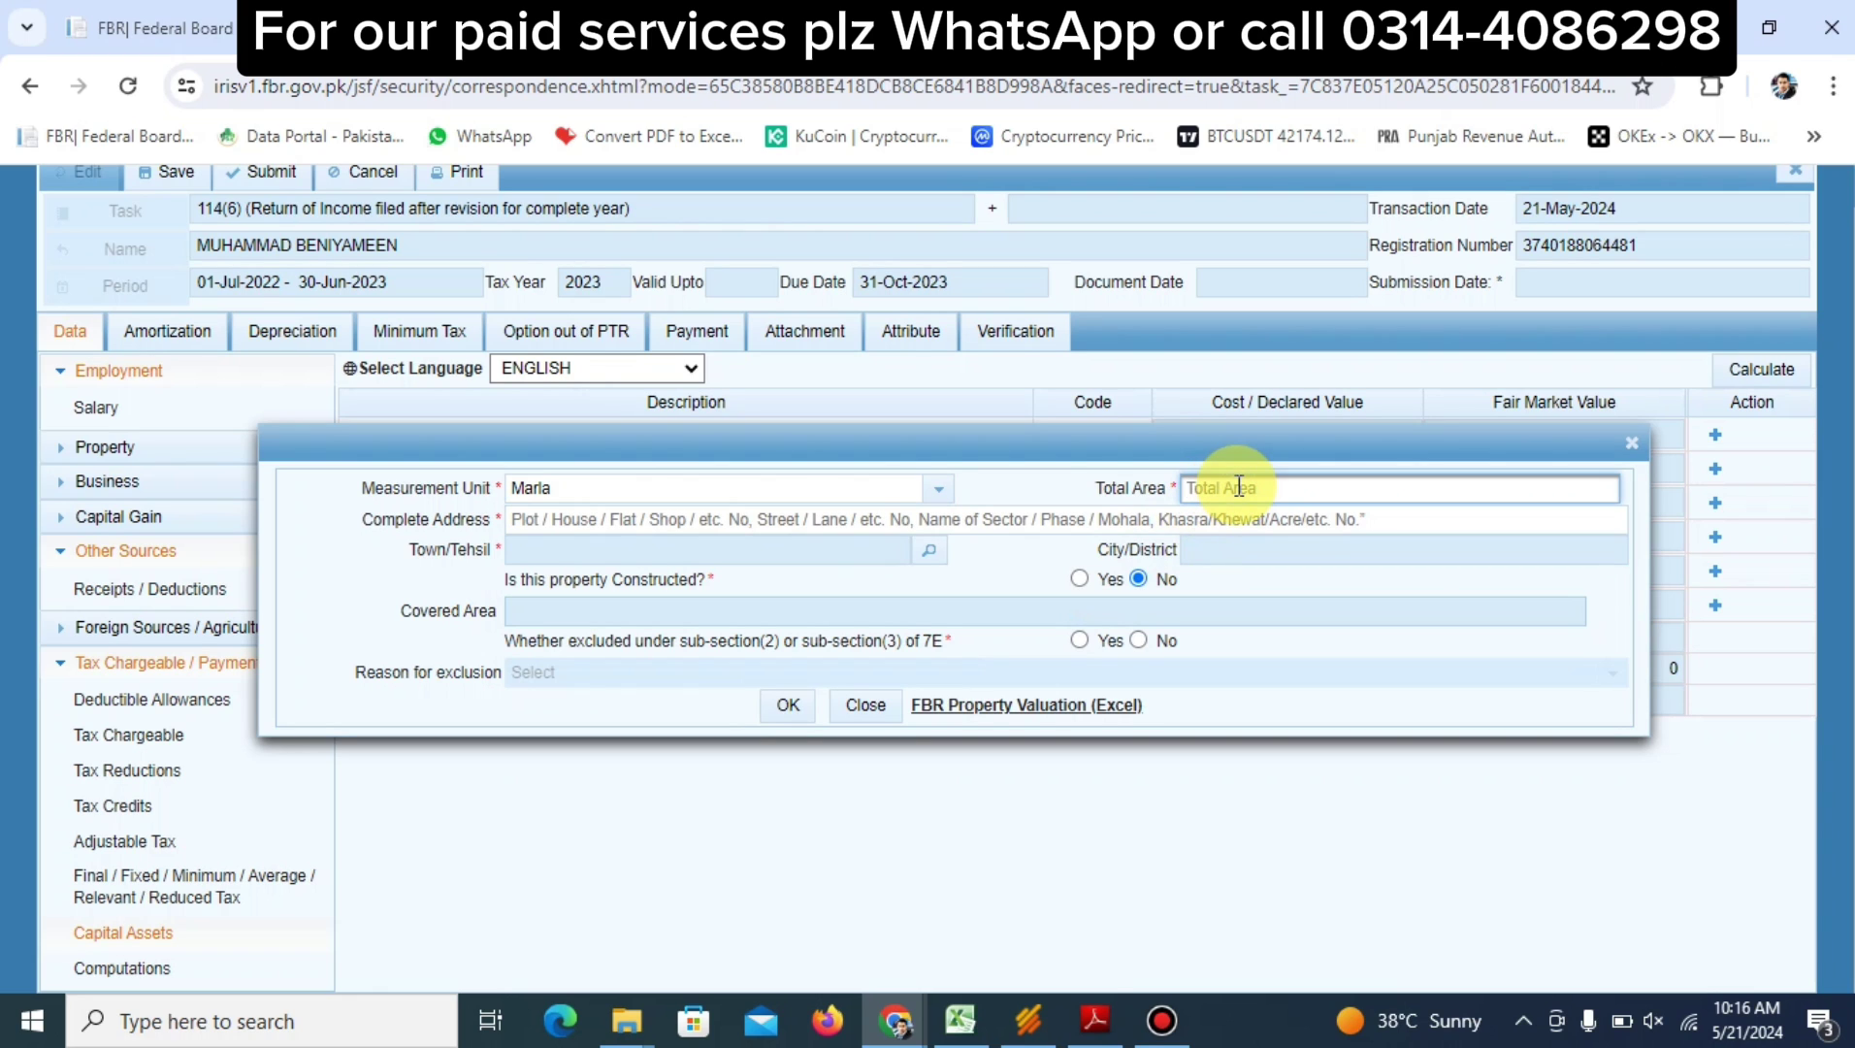
pyautogui.write('5')
# Fill in the Mohala Zafar colony address and look up the property's town
pyautogui.click(932, 519)
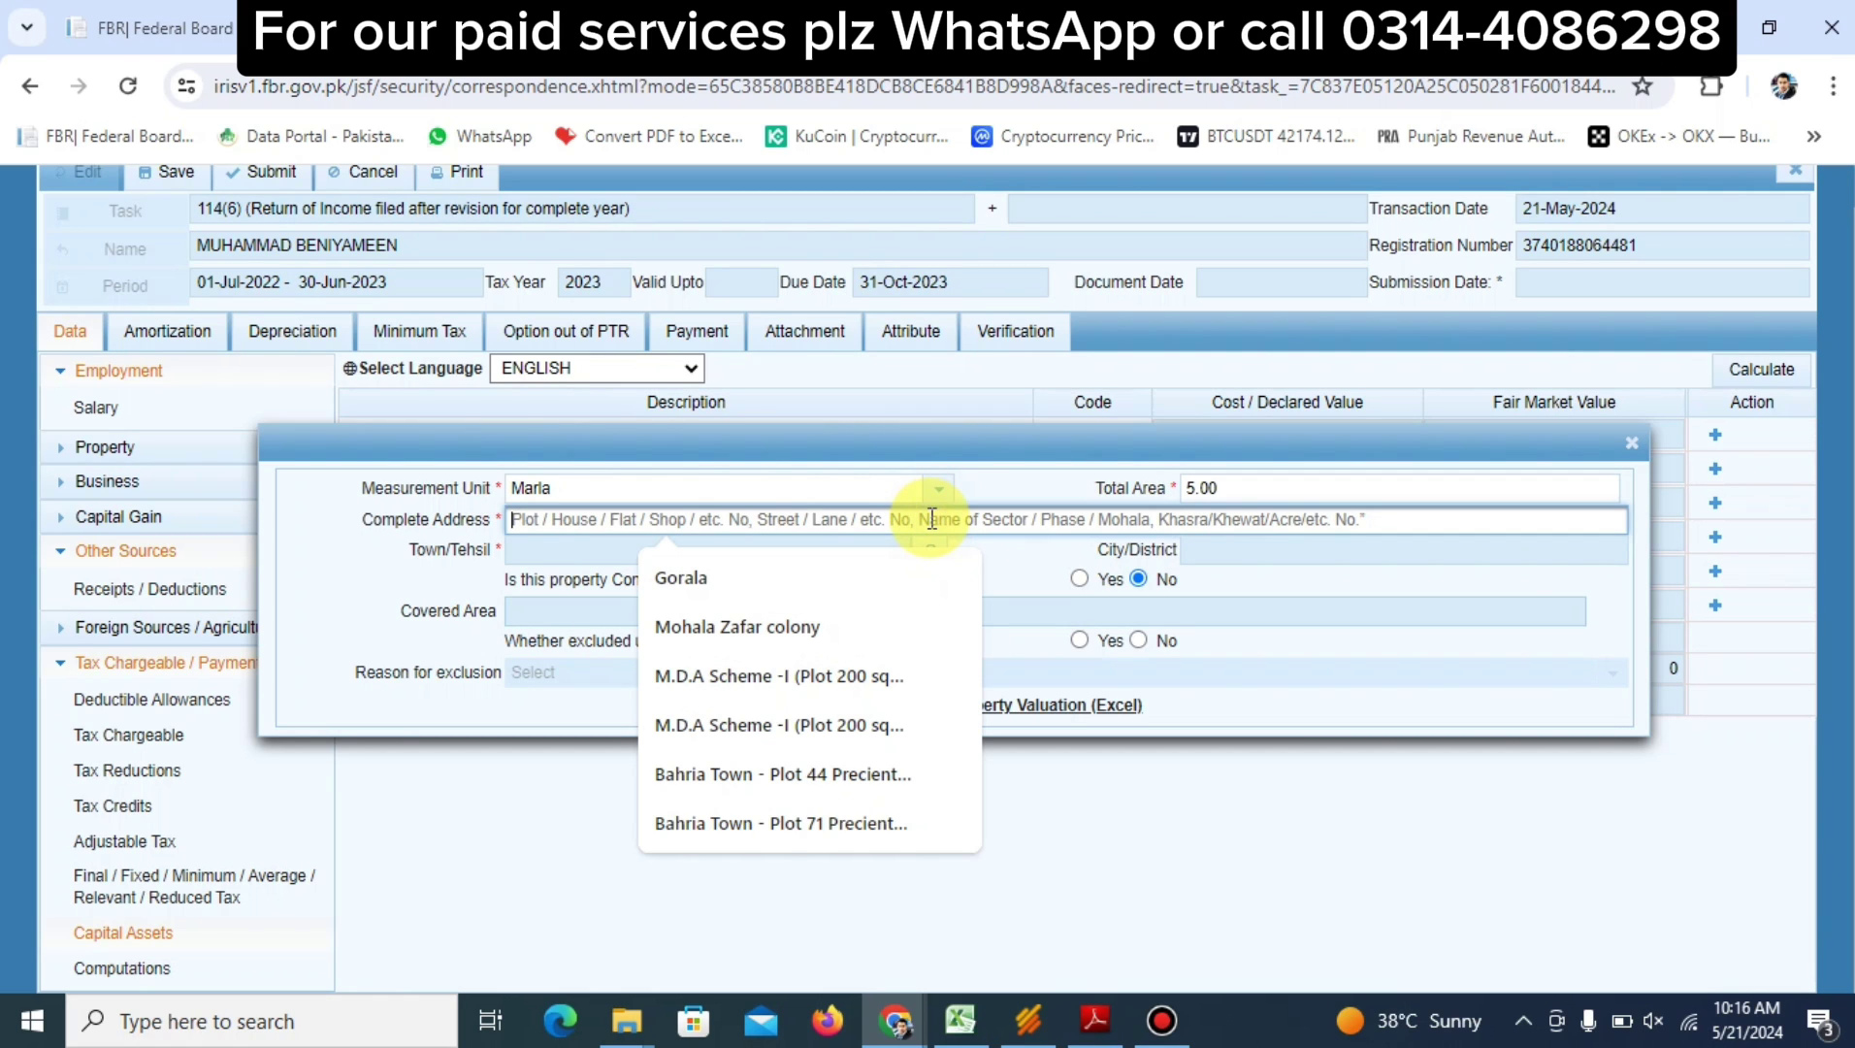
pyautogui.click(826, 645)
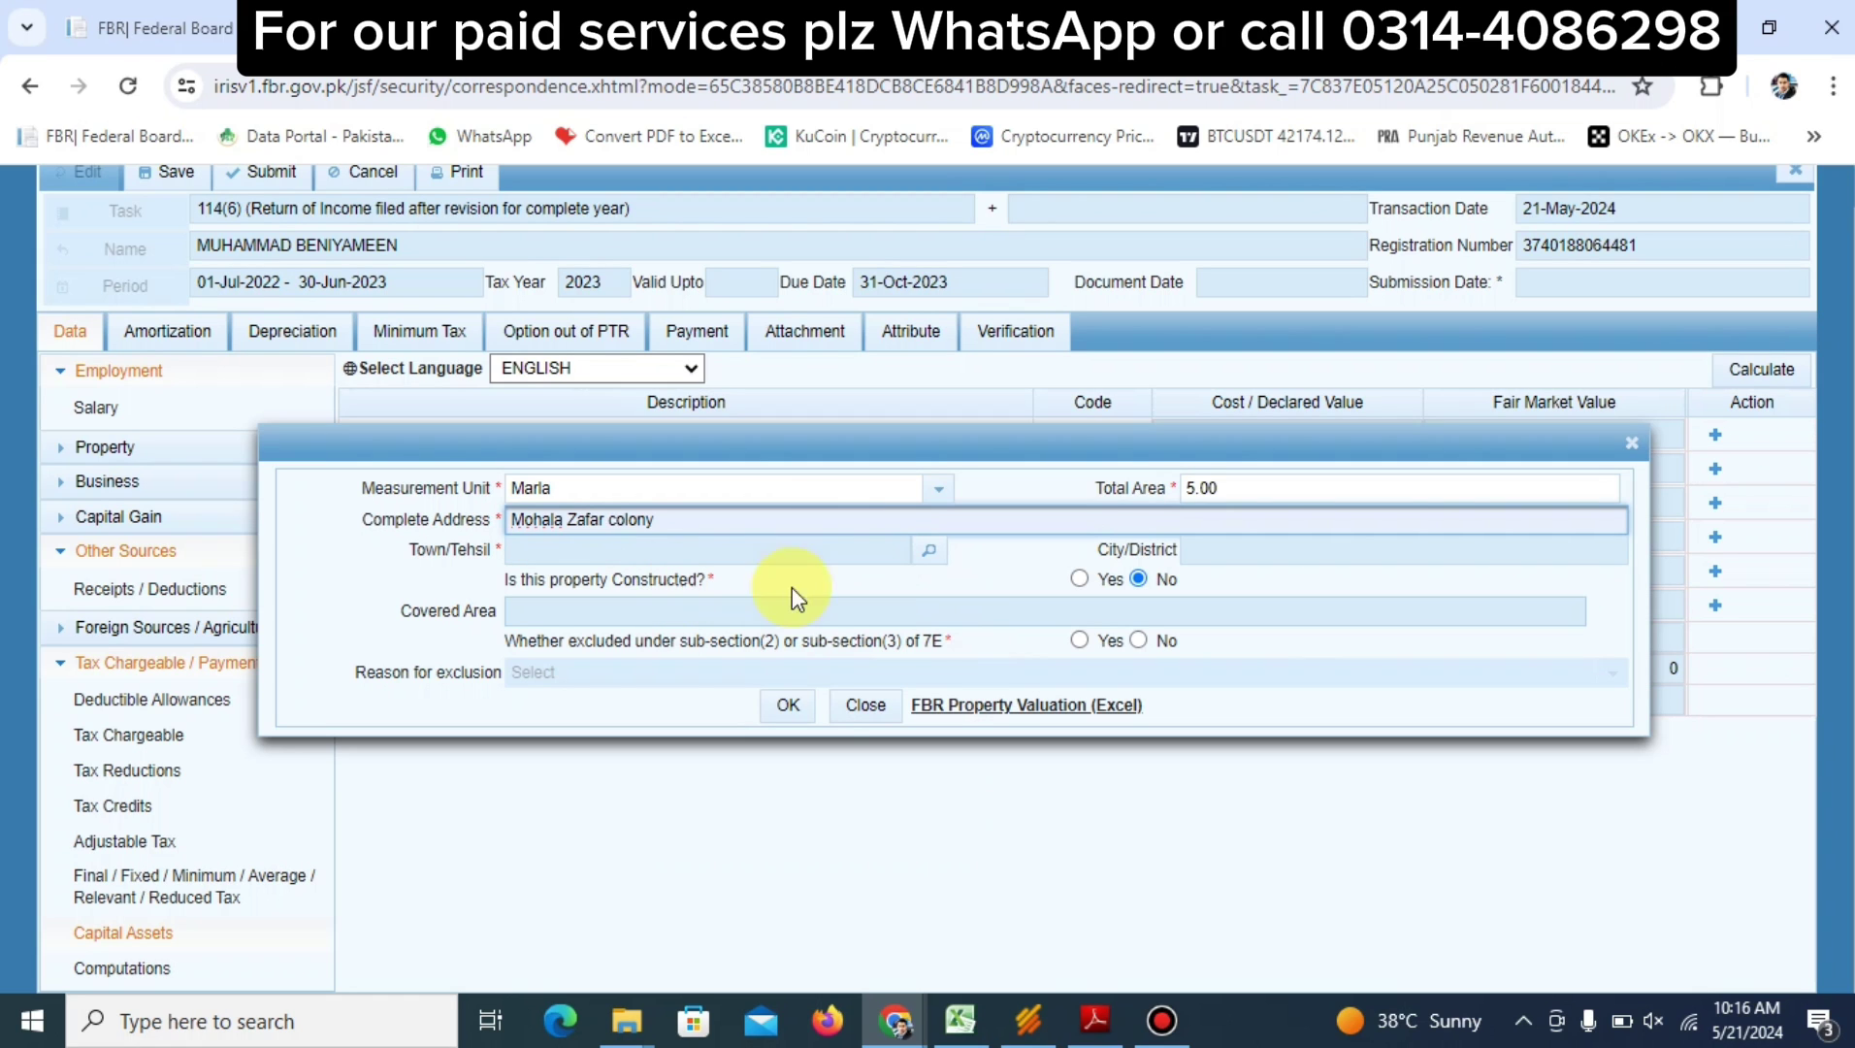
pyautogui.click(930, 561)
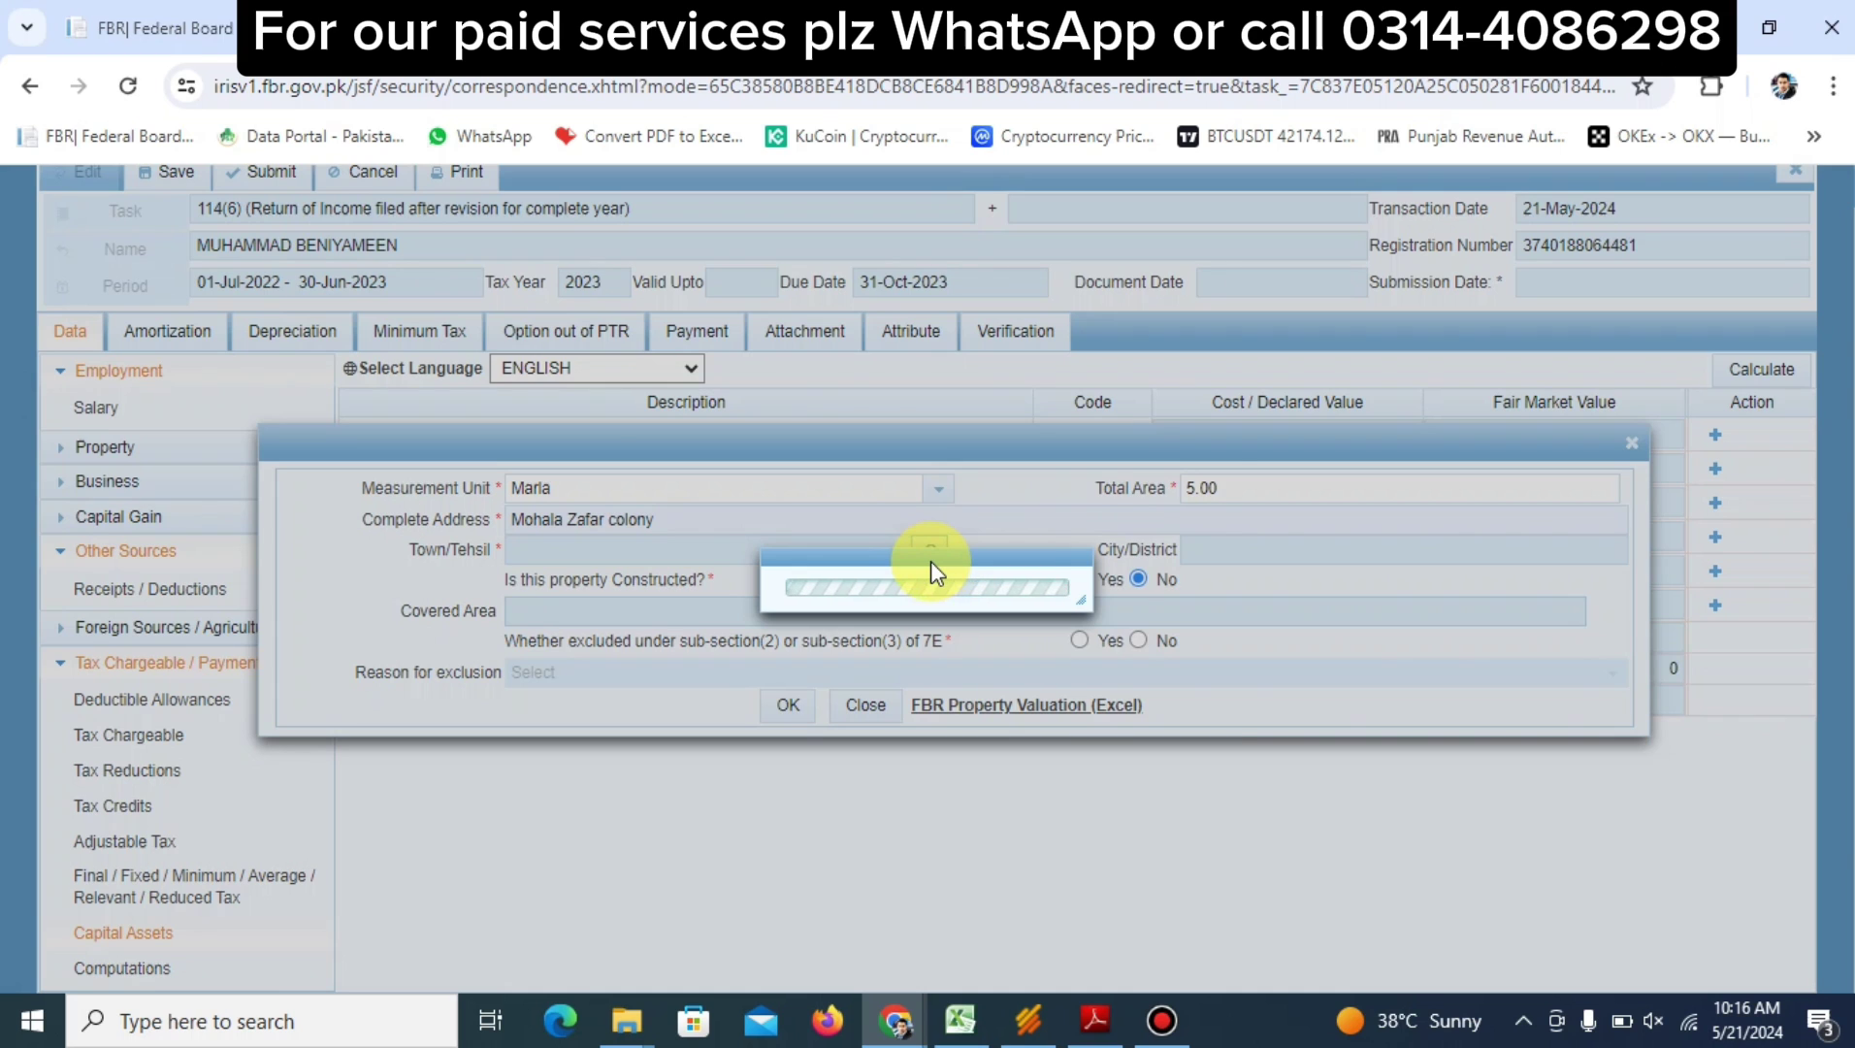
# Search 'lahore' and select Lahore as Town/Tehsil, keeping the property not constructed
pyautogui.write('la')
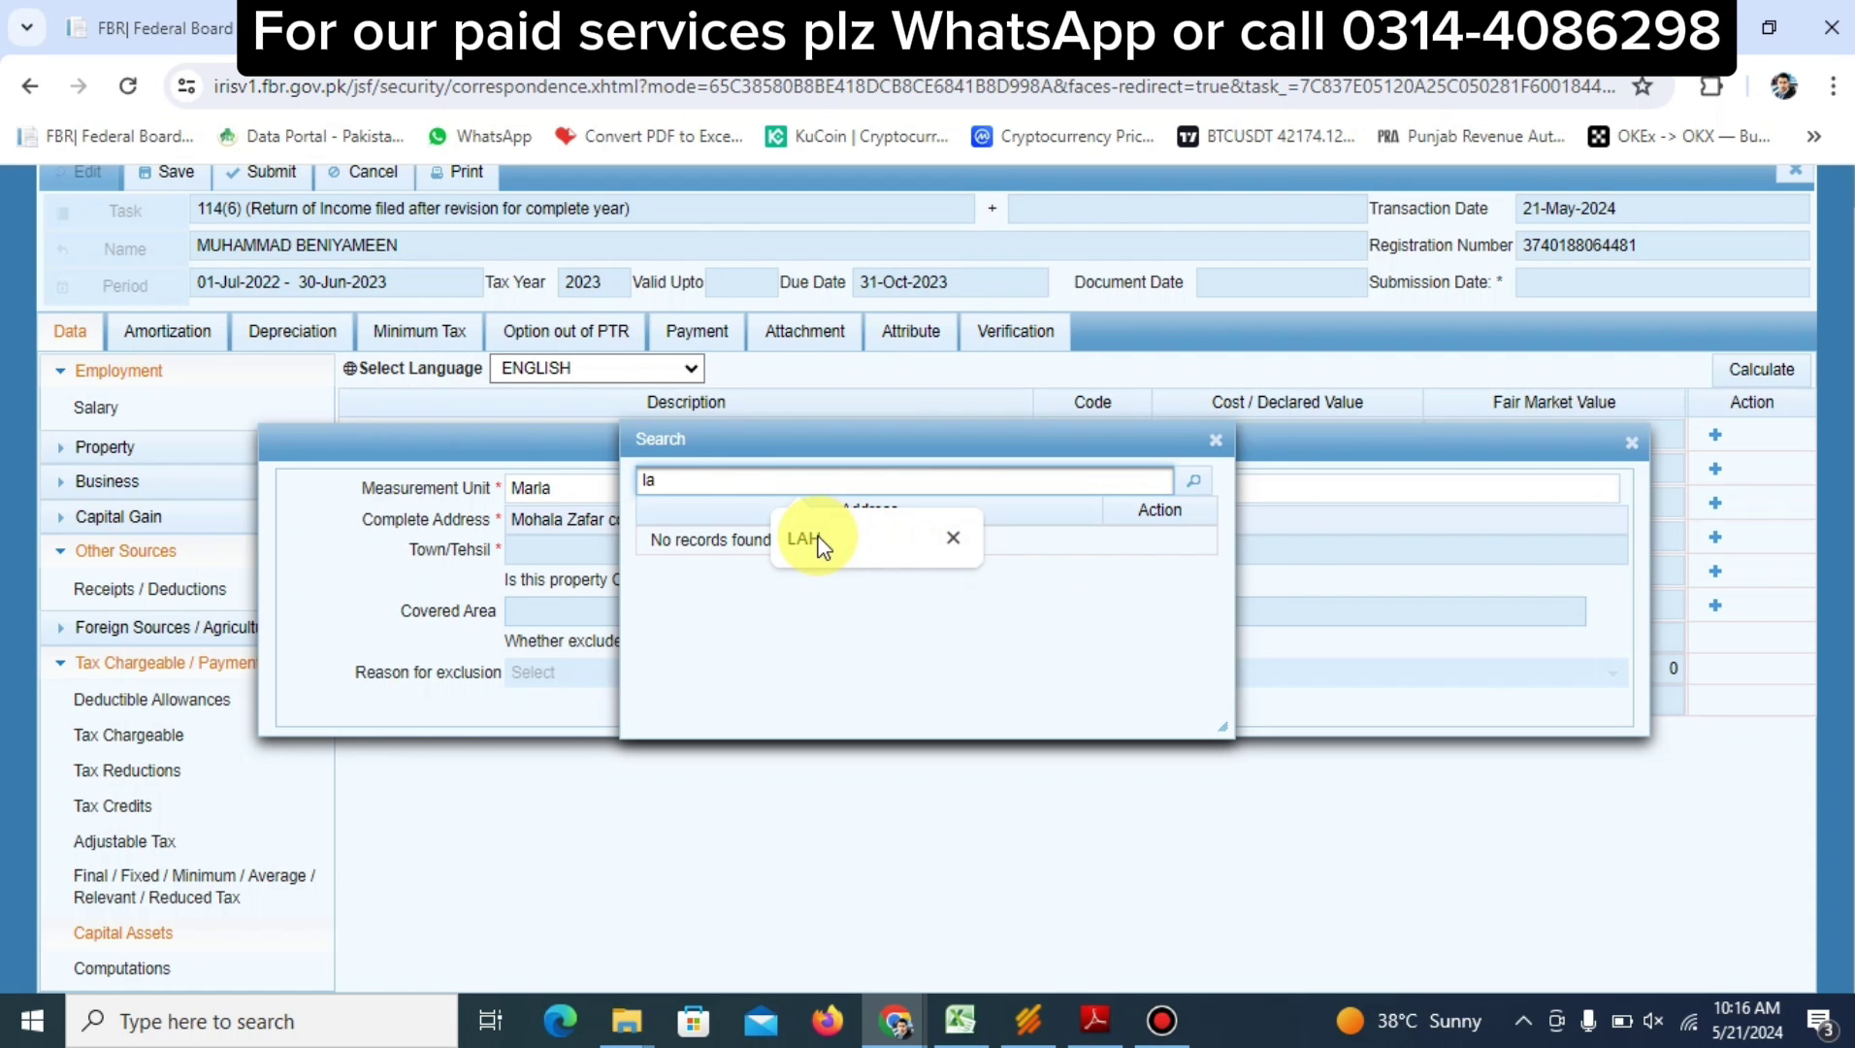
pyautogui.write('hore')
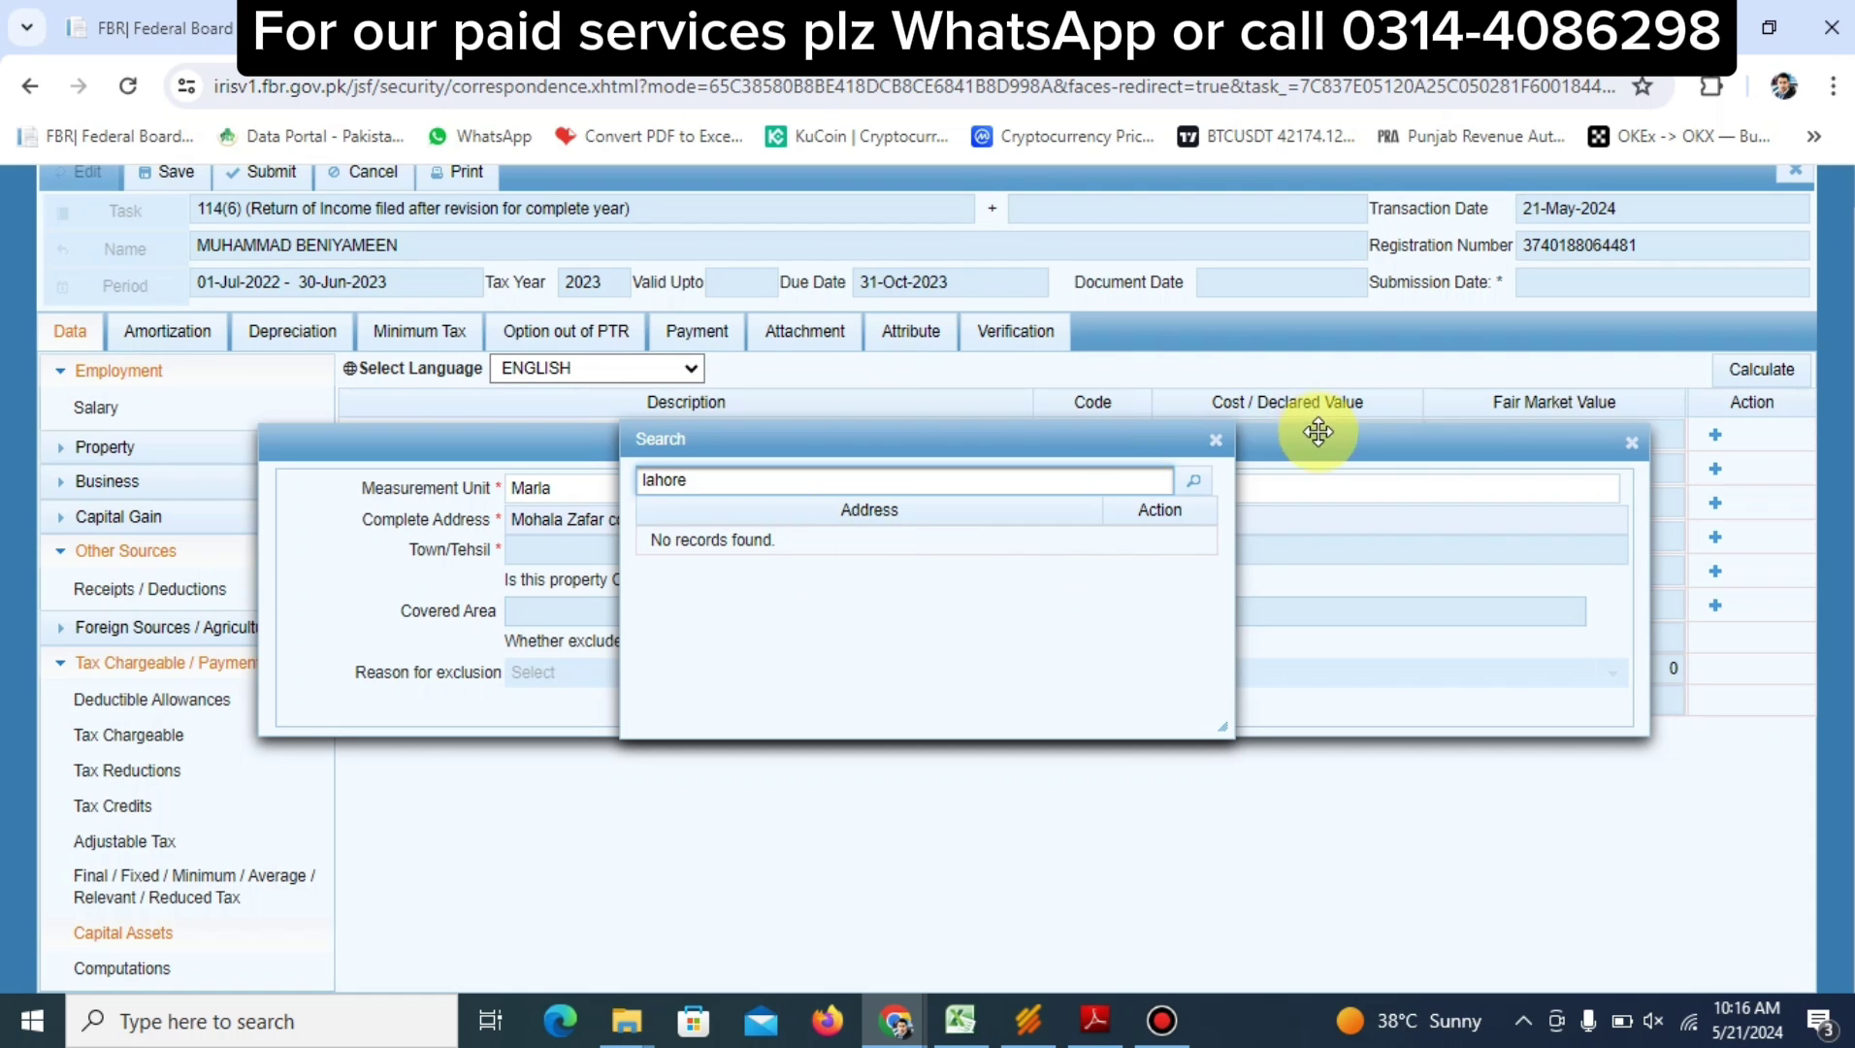
pyautogui.click(1193, 481)
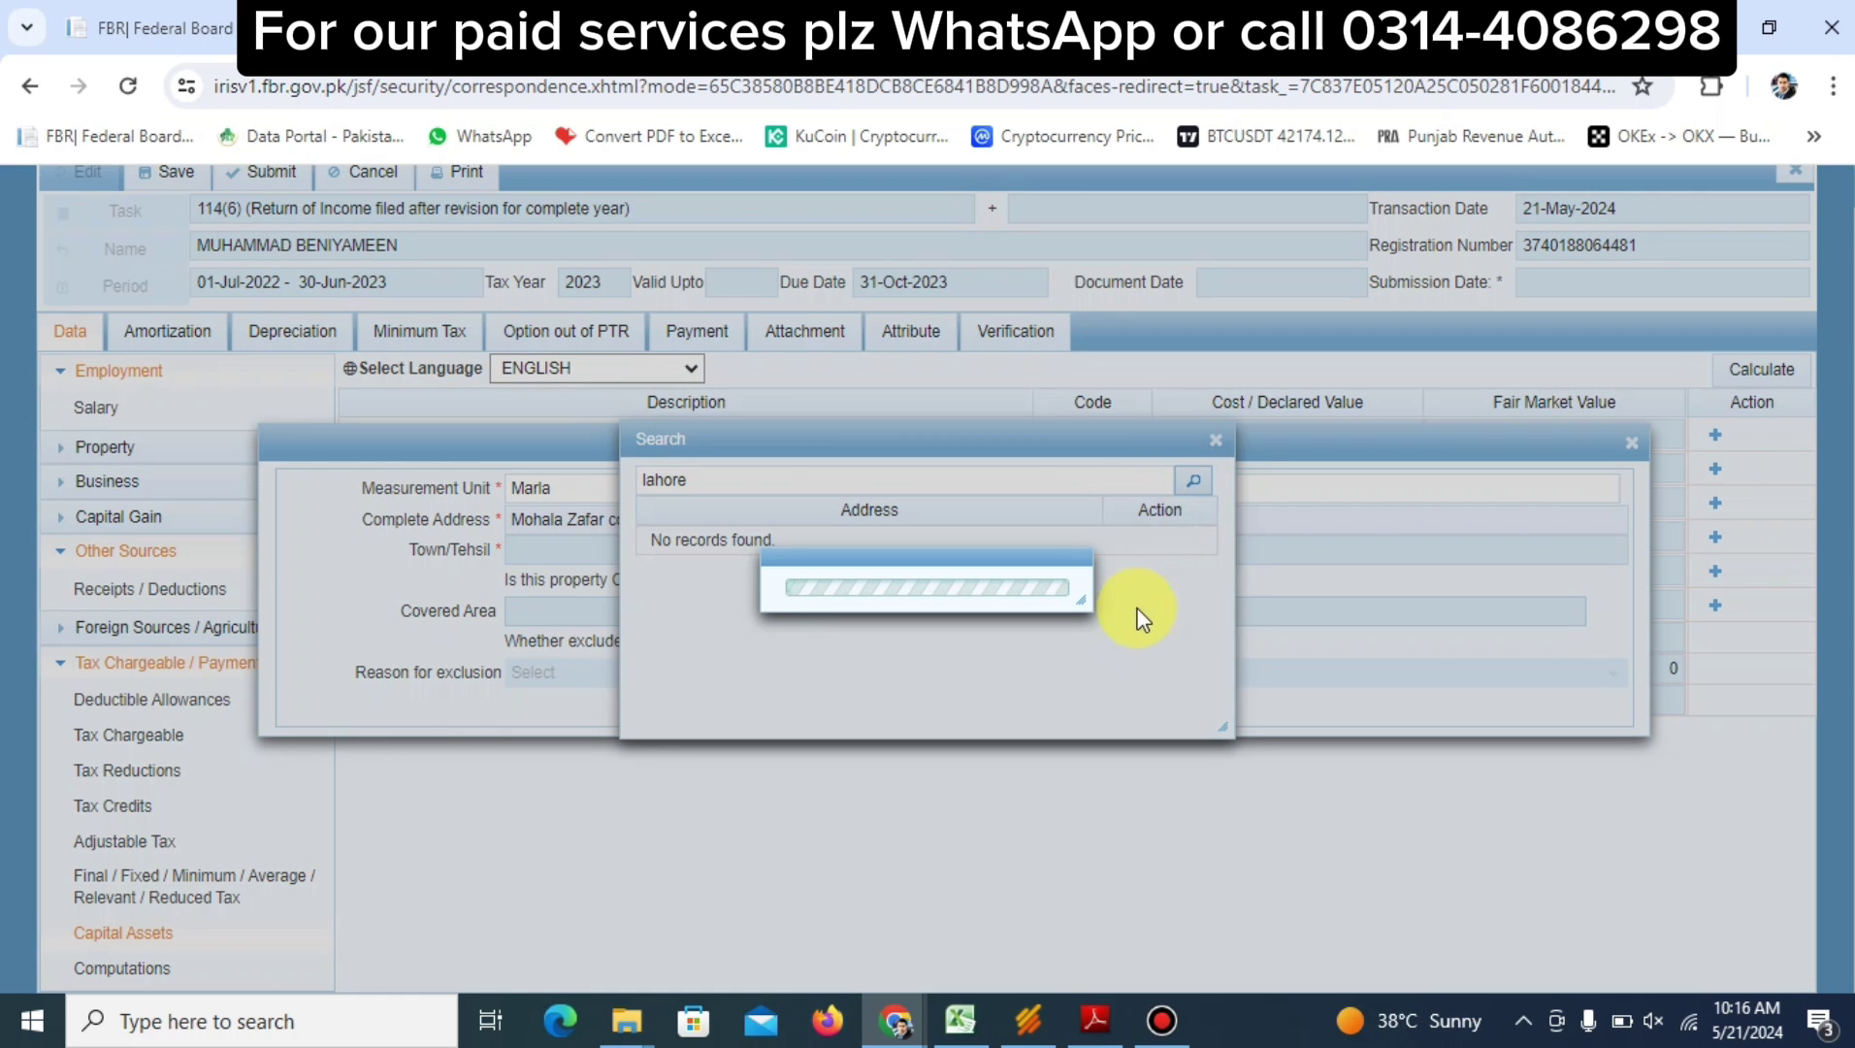
pyautogui.scroll(-1, 1127, 621)
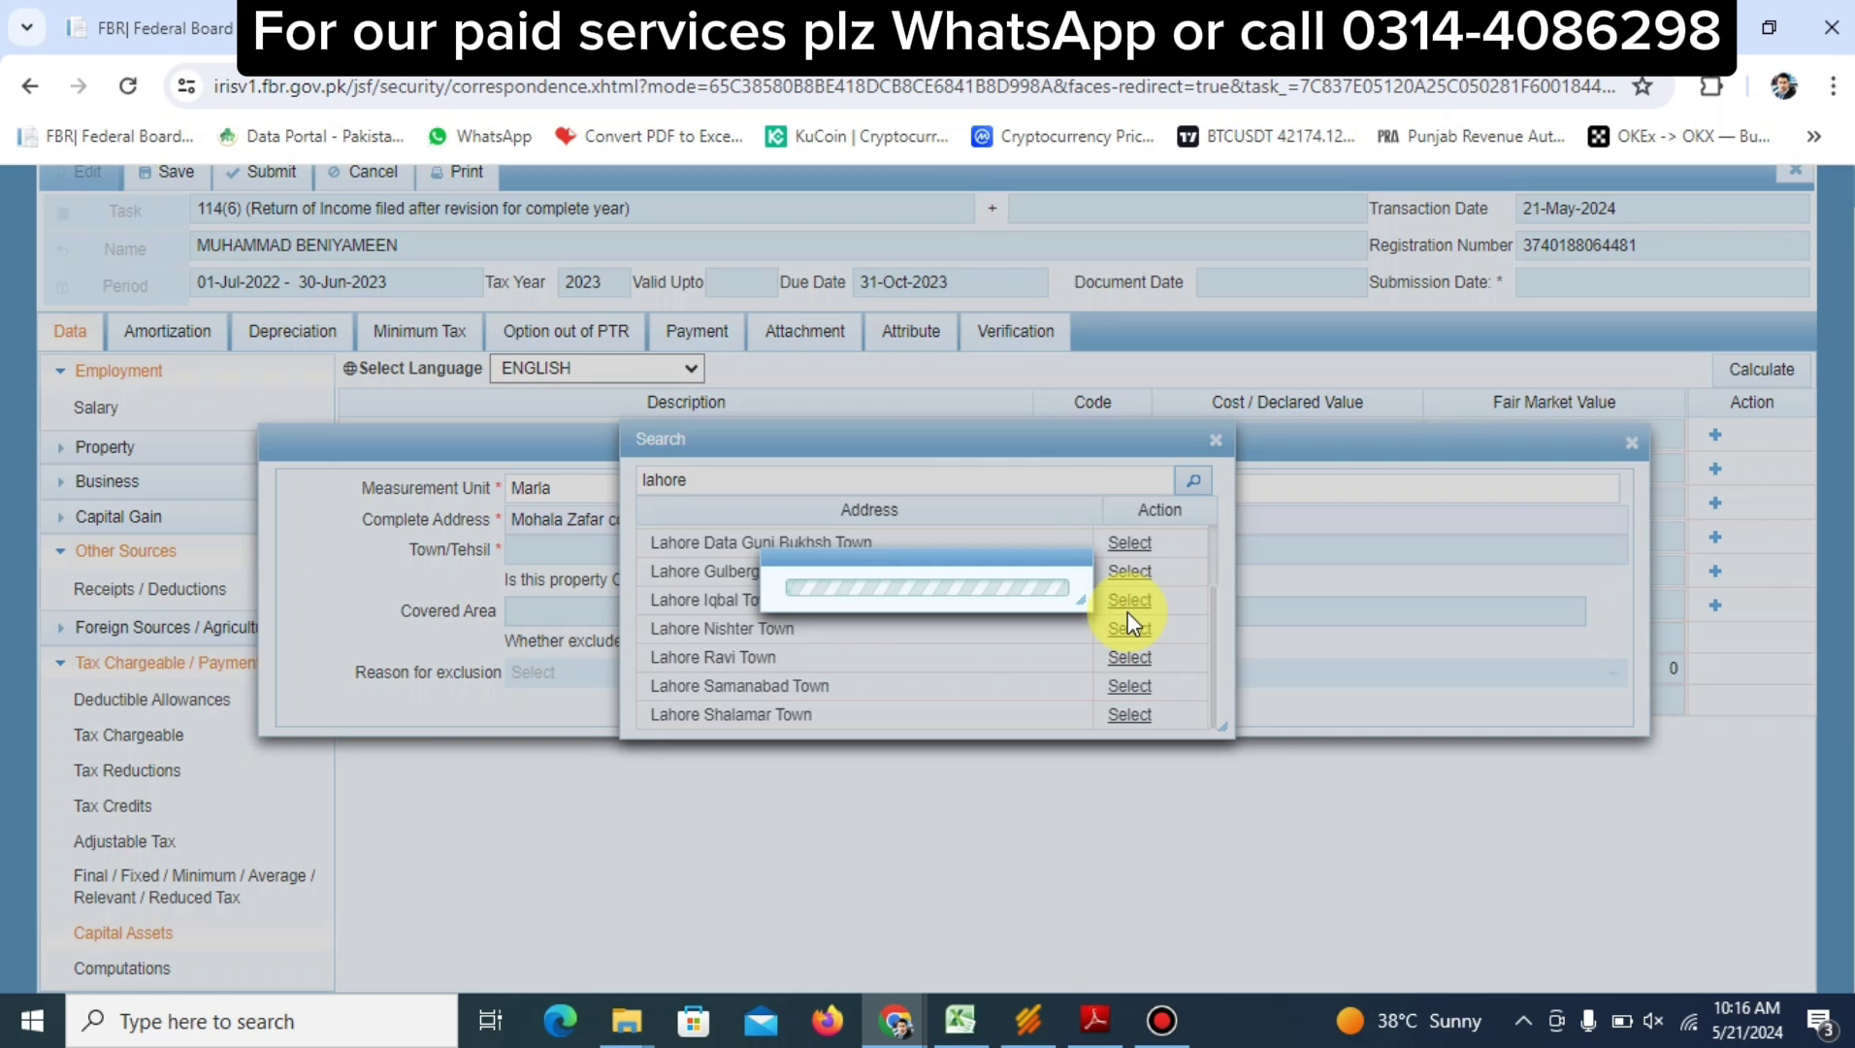
pyautogui.scroll(-1, 1068, 689)
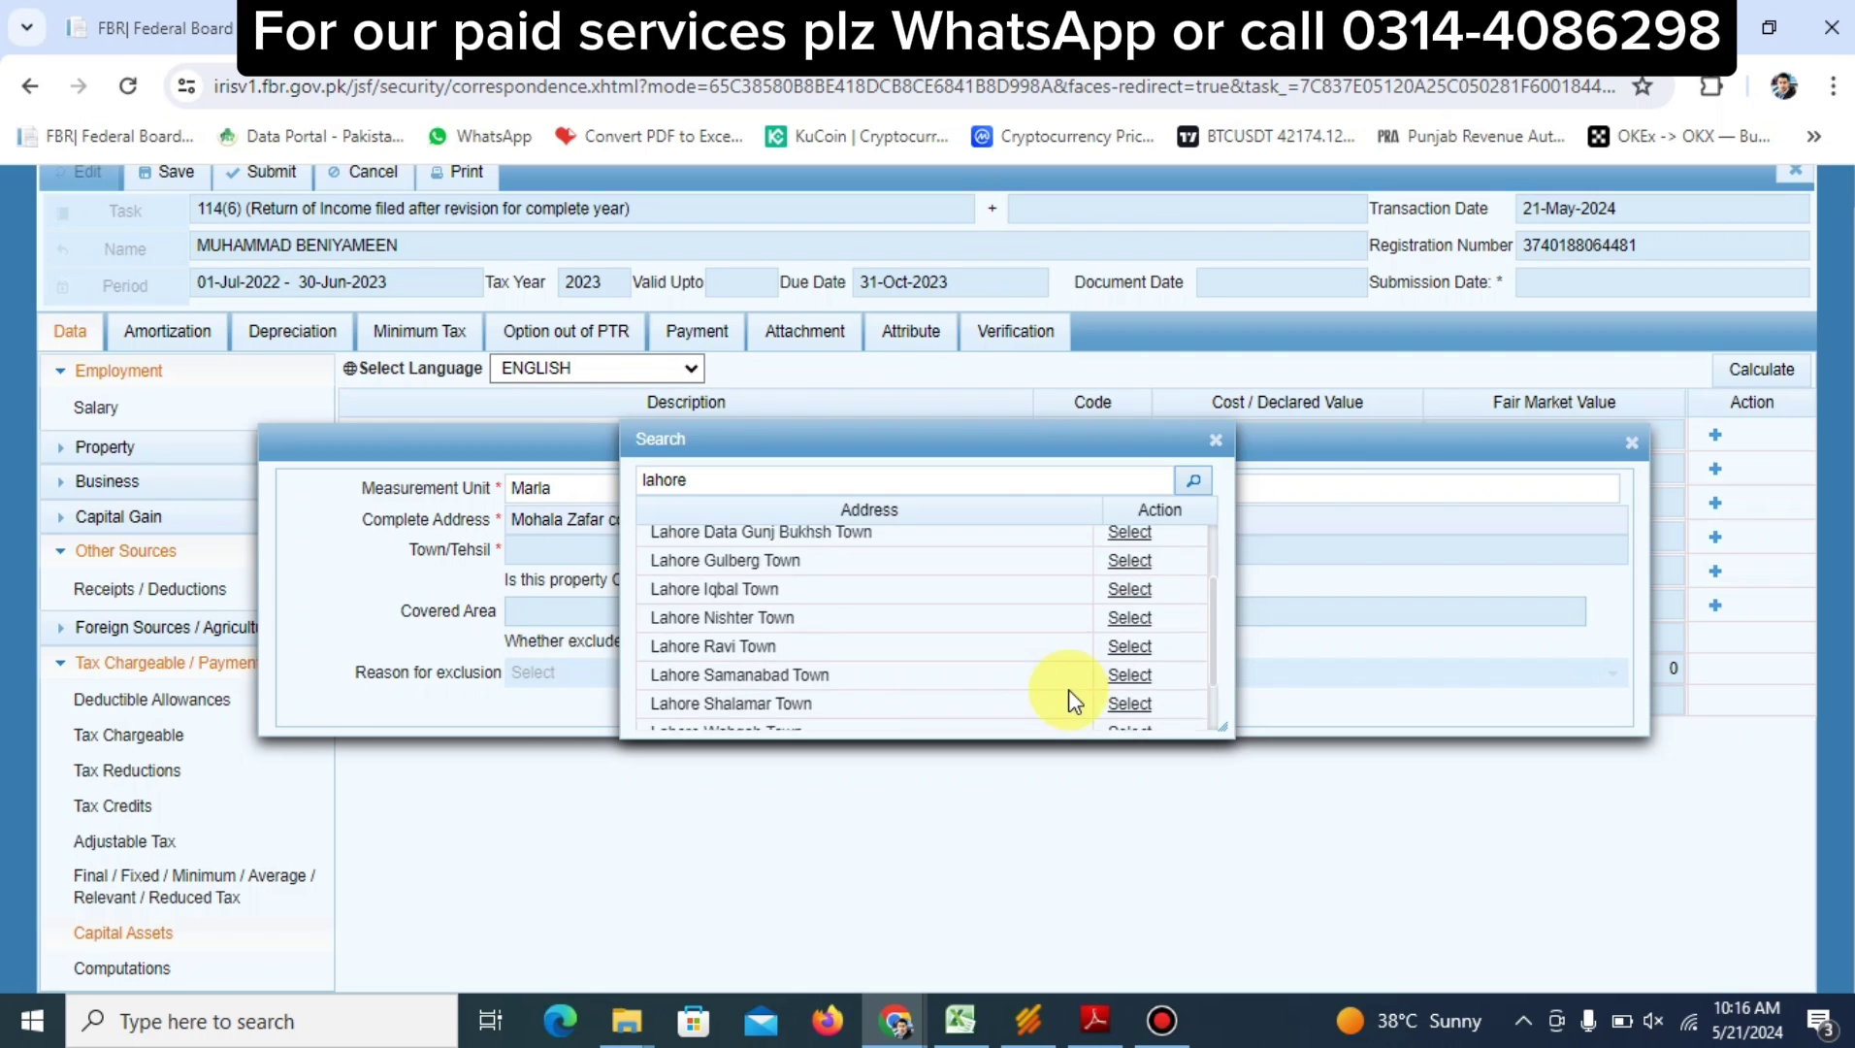
pyautogui.scroll(-1, 1068, 688)
pyautogui.click(1126, 714)
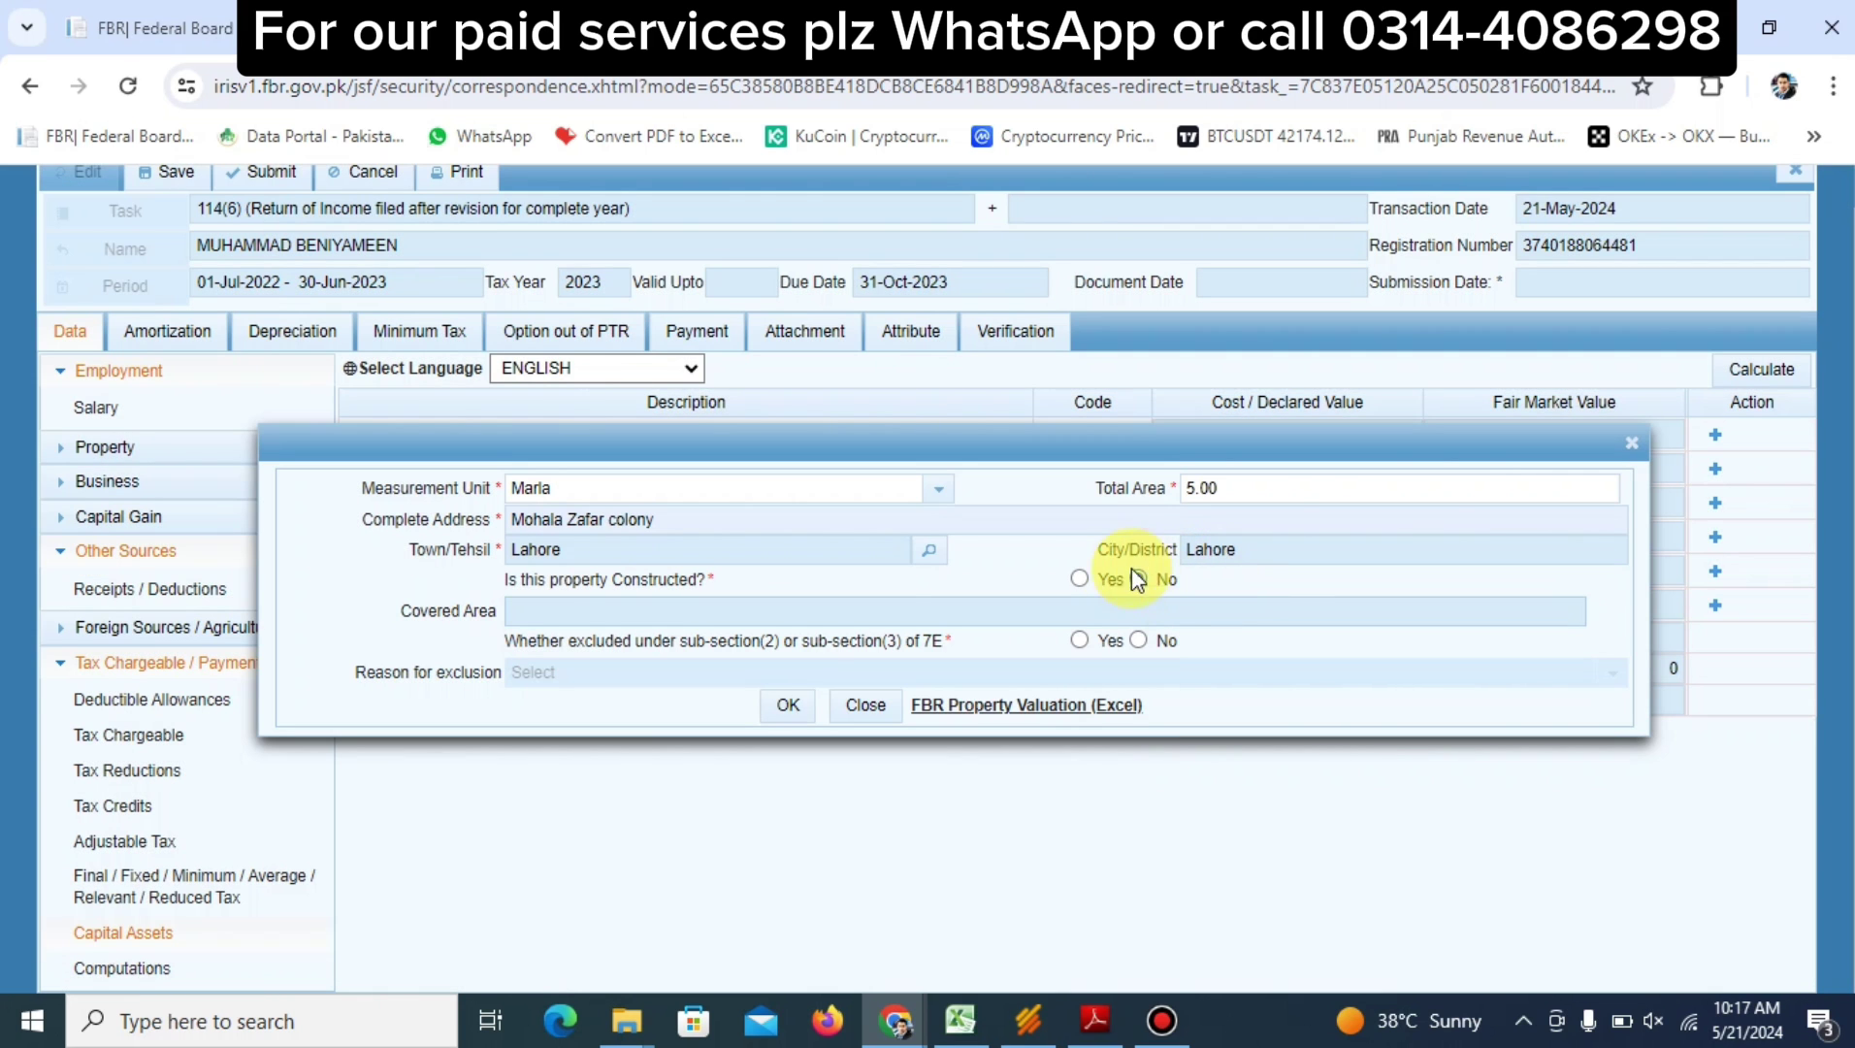
pyautogui.click(1138, 579)
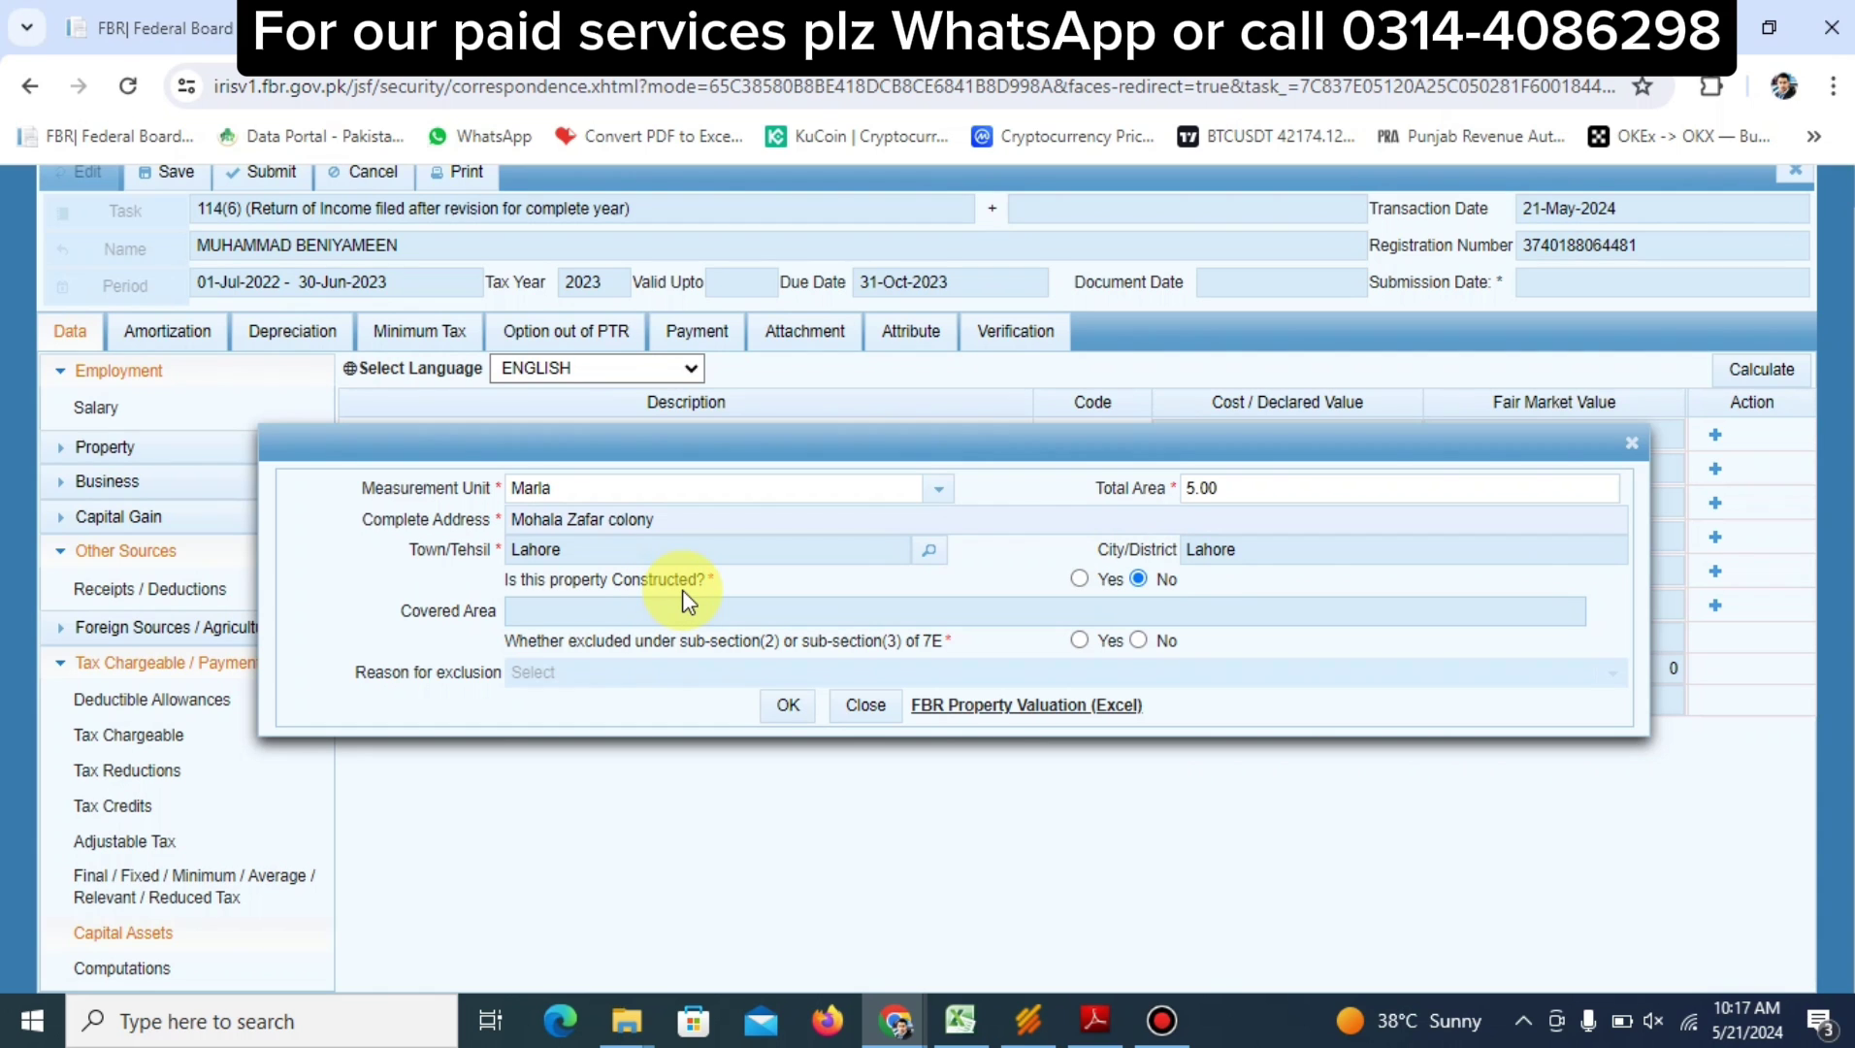
# Mark the property as constructed with a covered area of 4.5 marla
pyautogui.click(1081, 578)
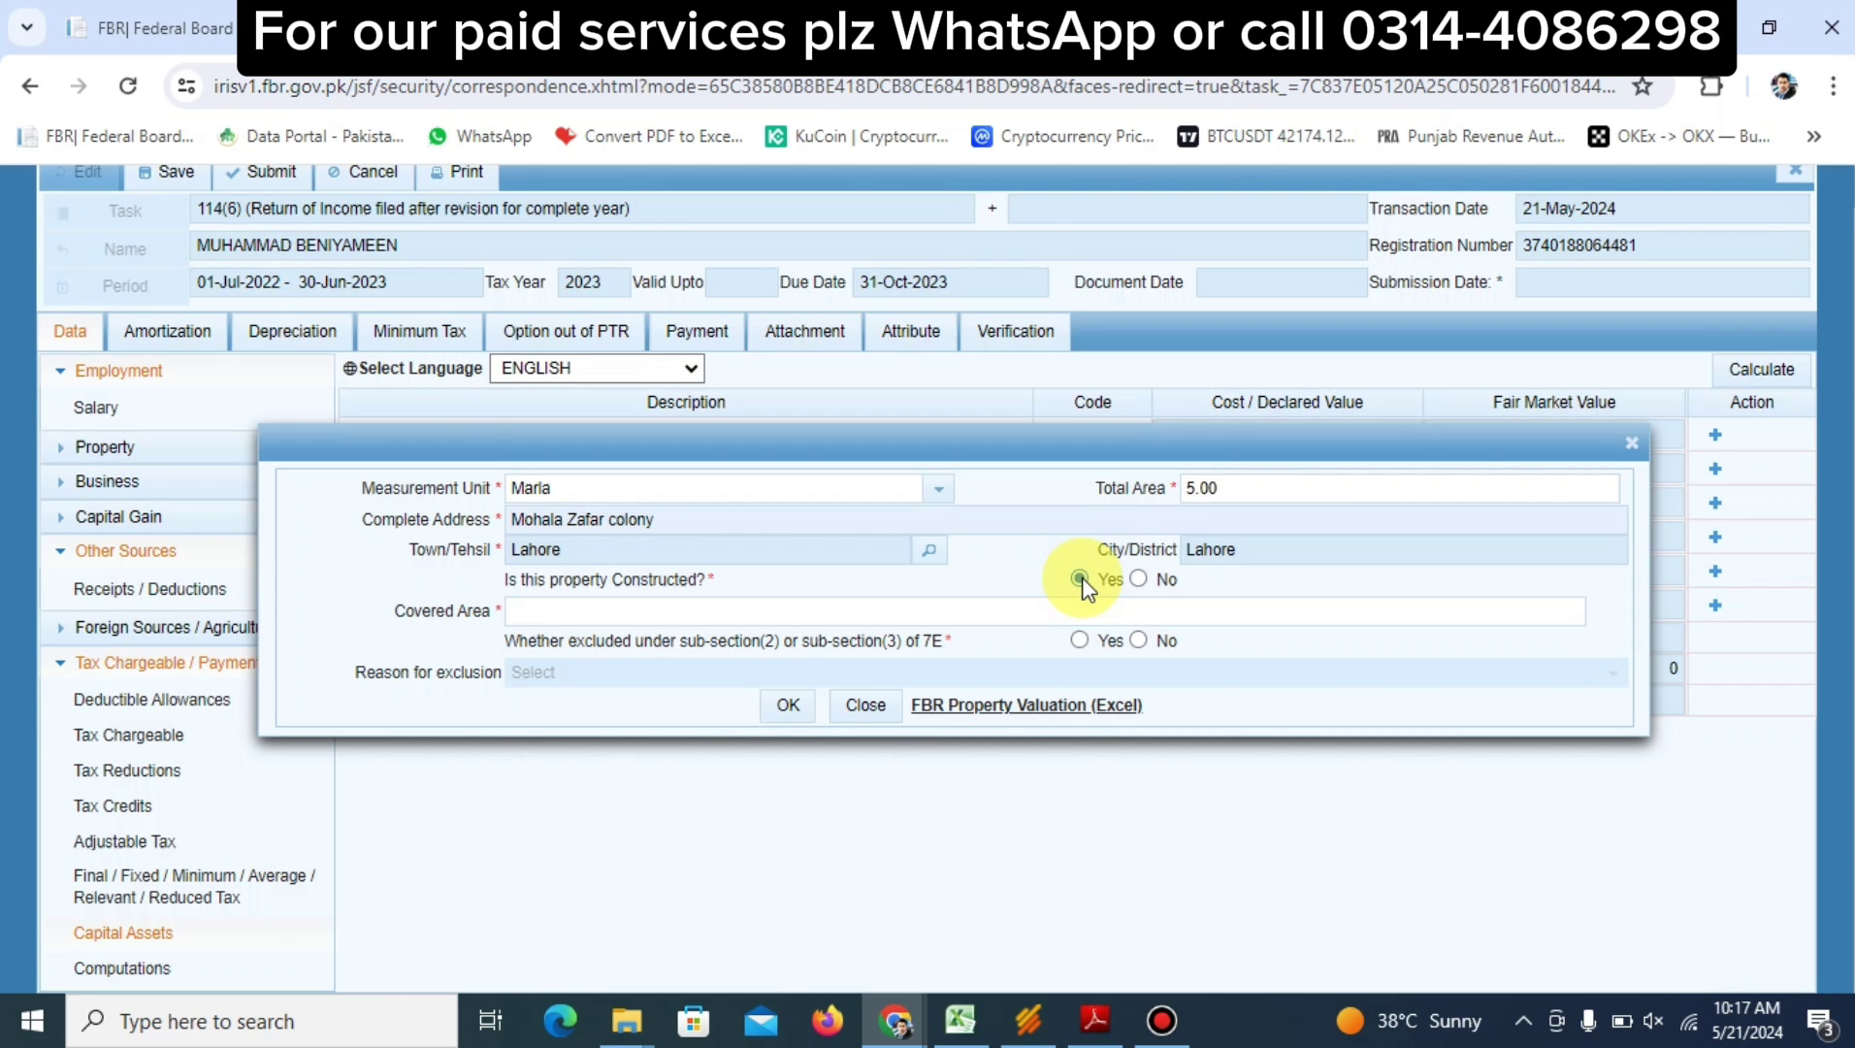
pyautogui.click(1139, 579)
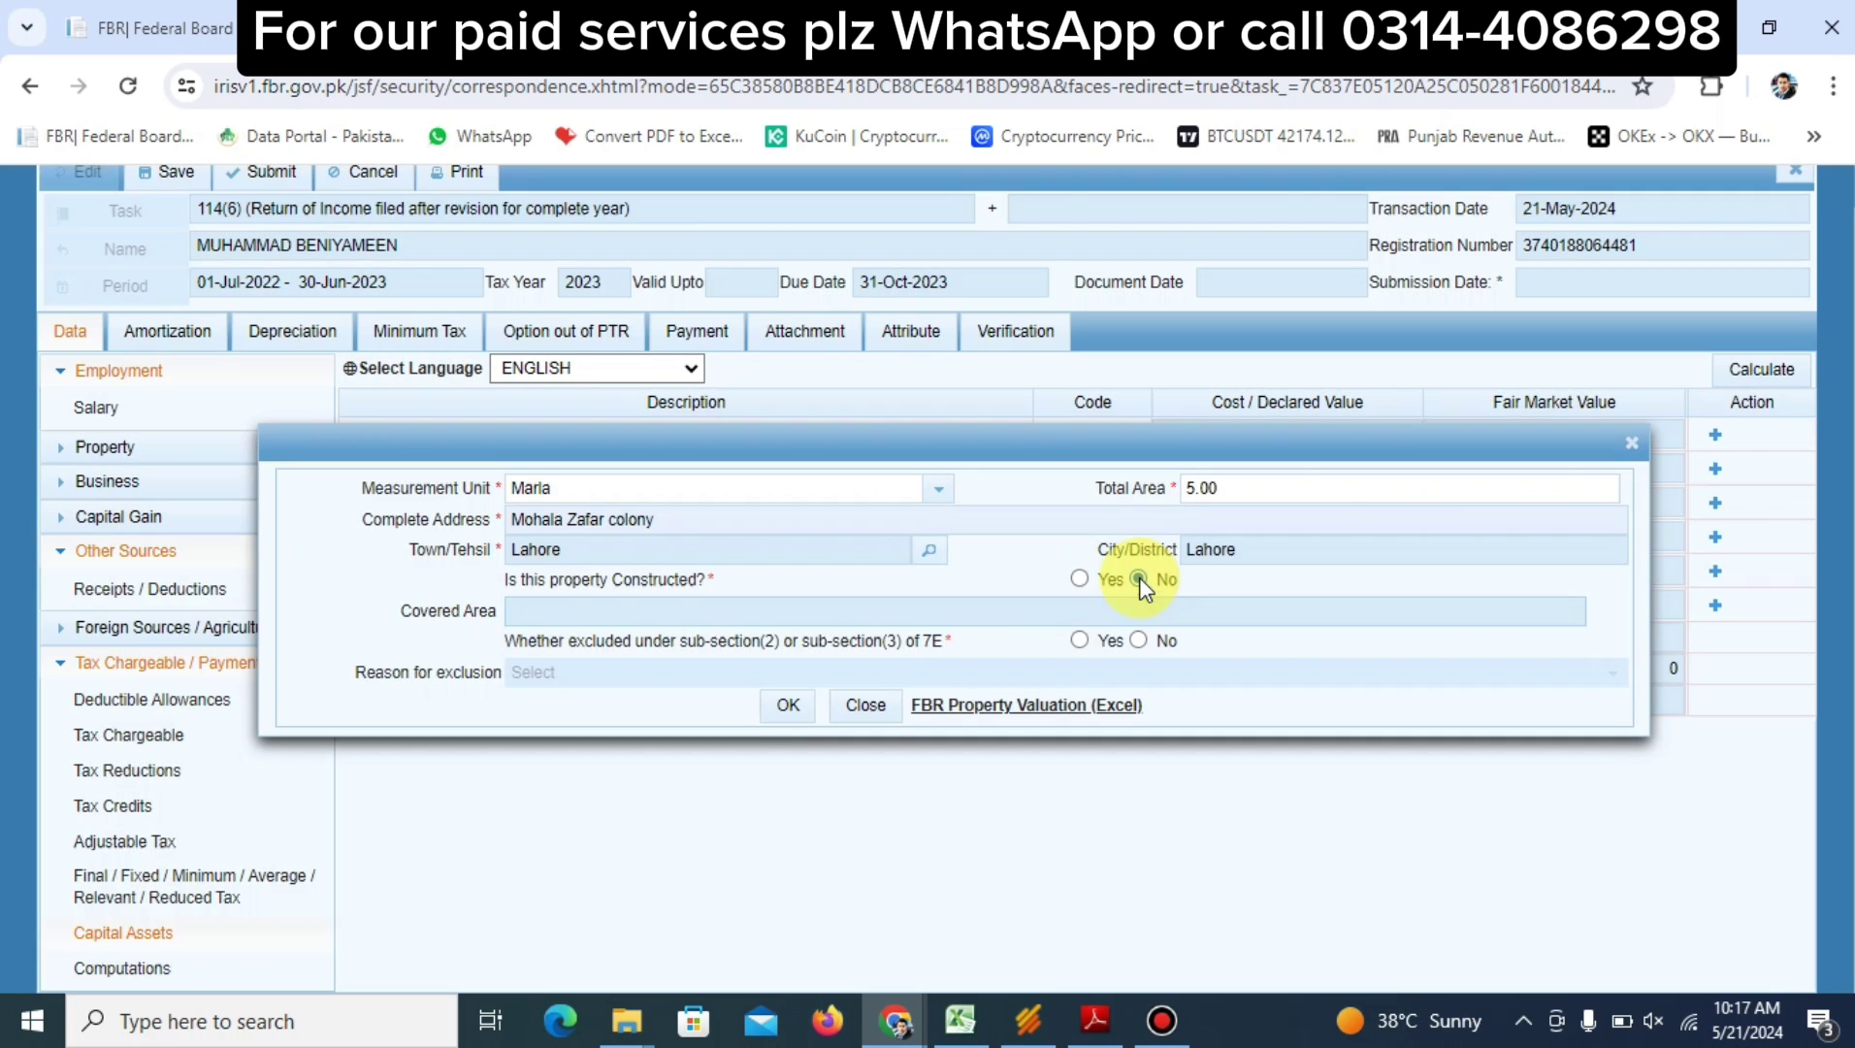
pyautogui.click(1080, 581)
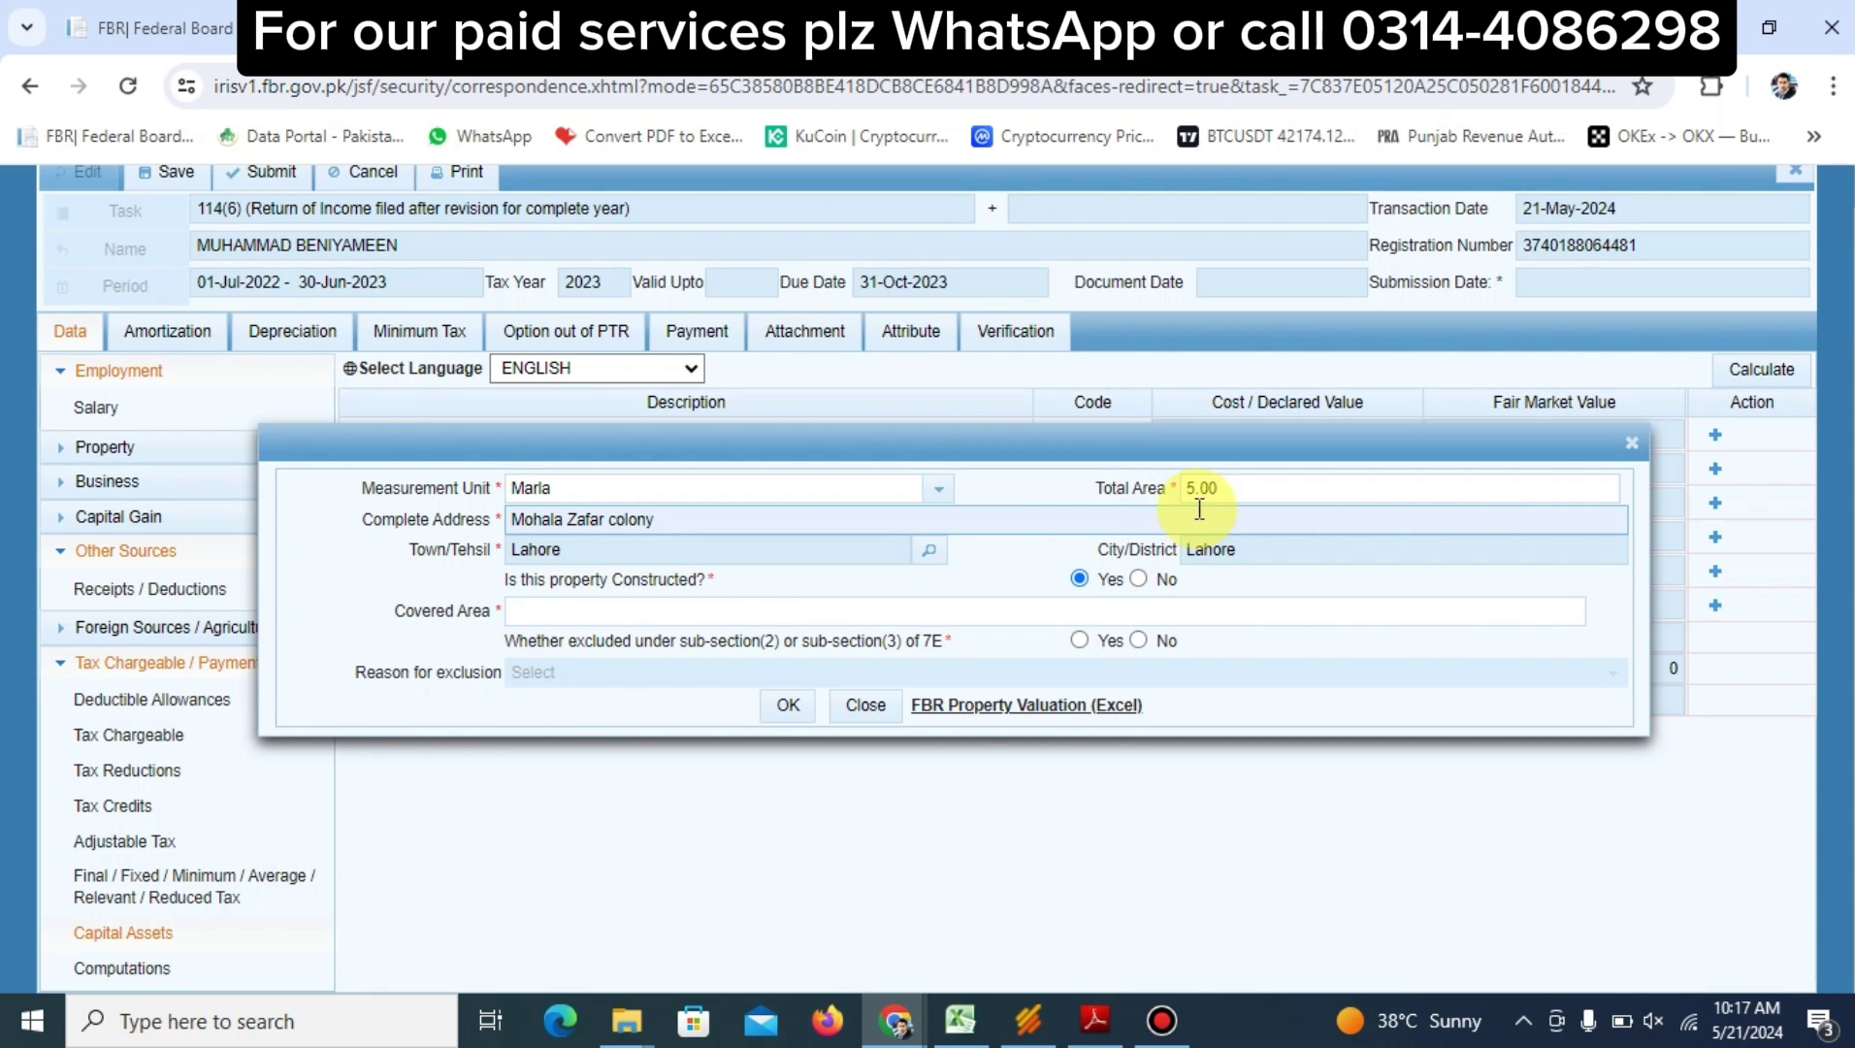
pyautogui.click(959, 610)
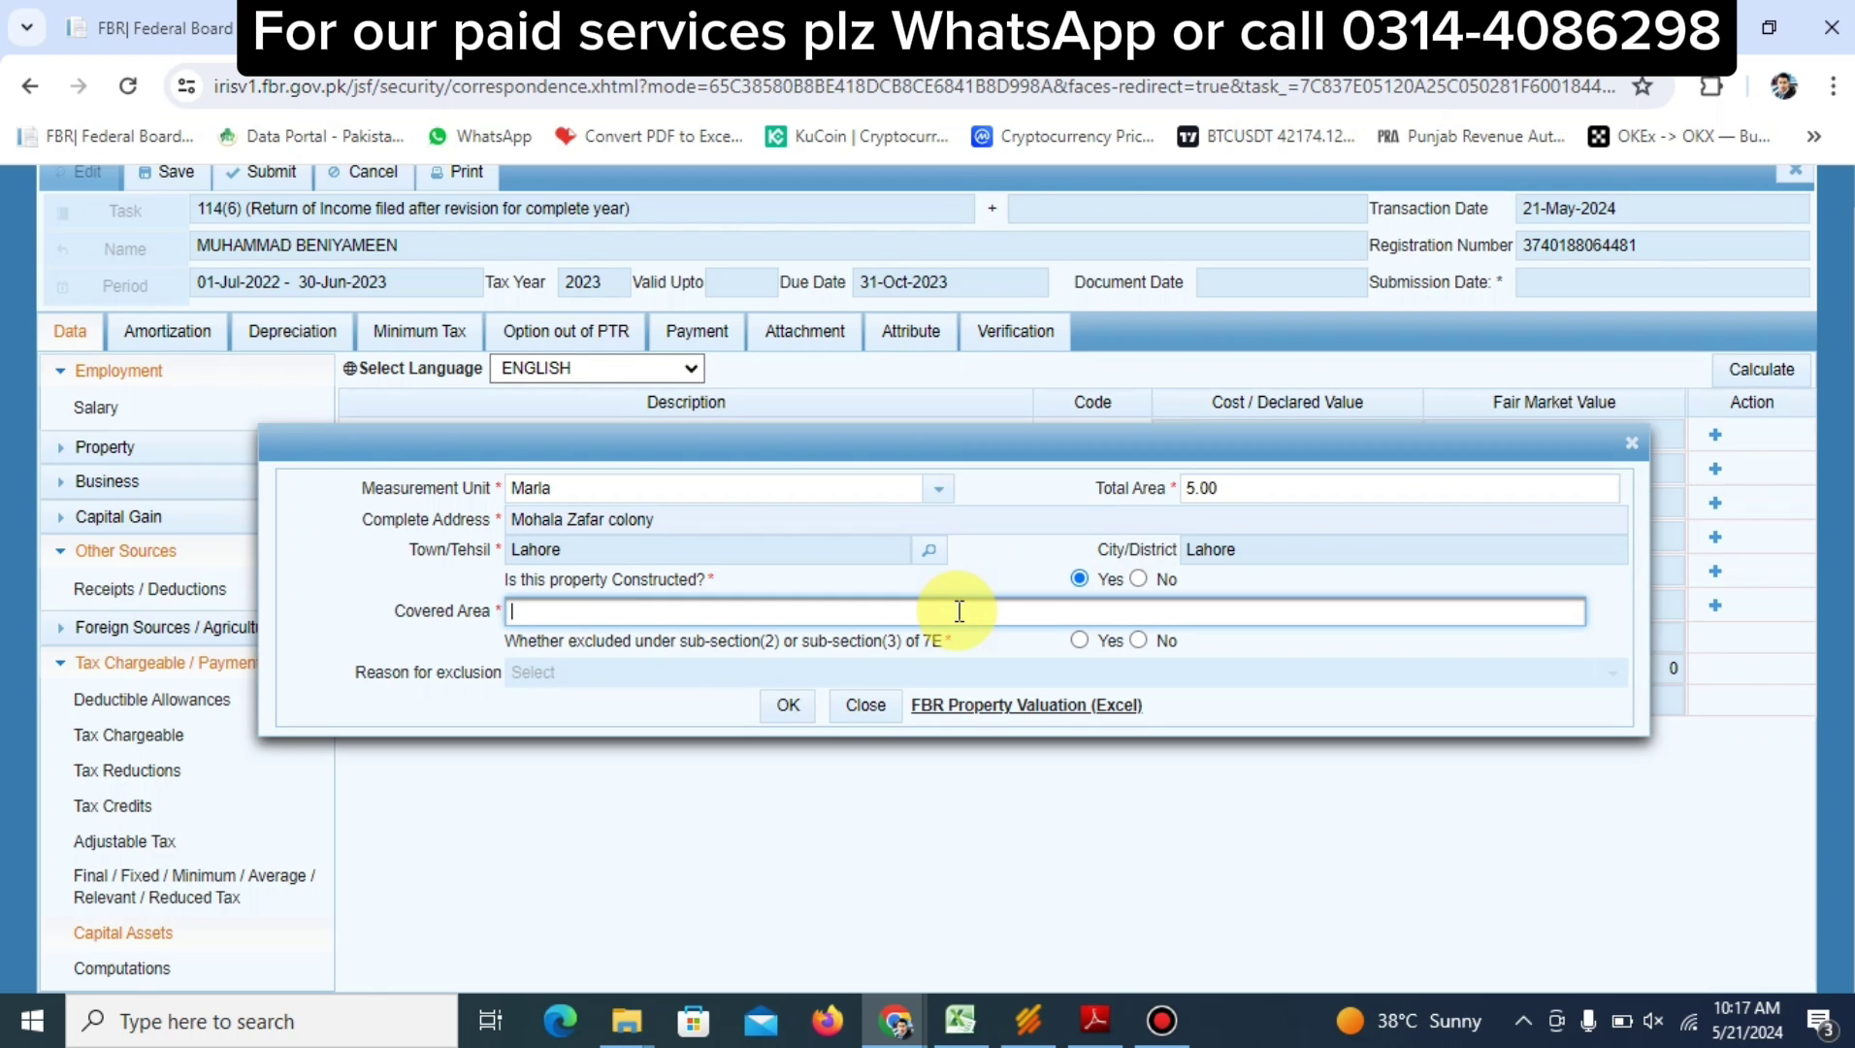
pyautogui.write('4.5')
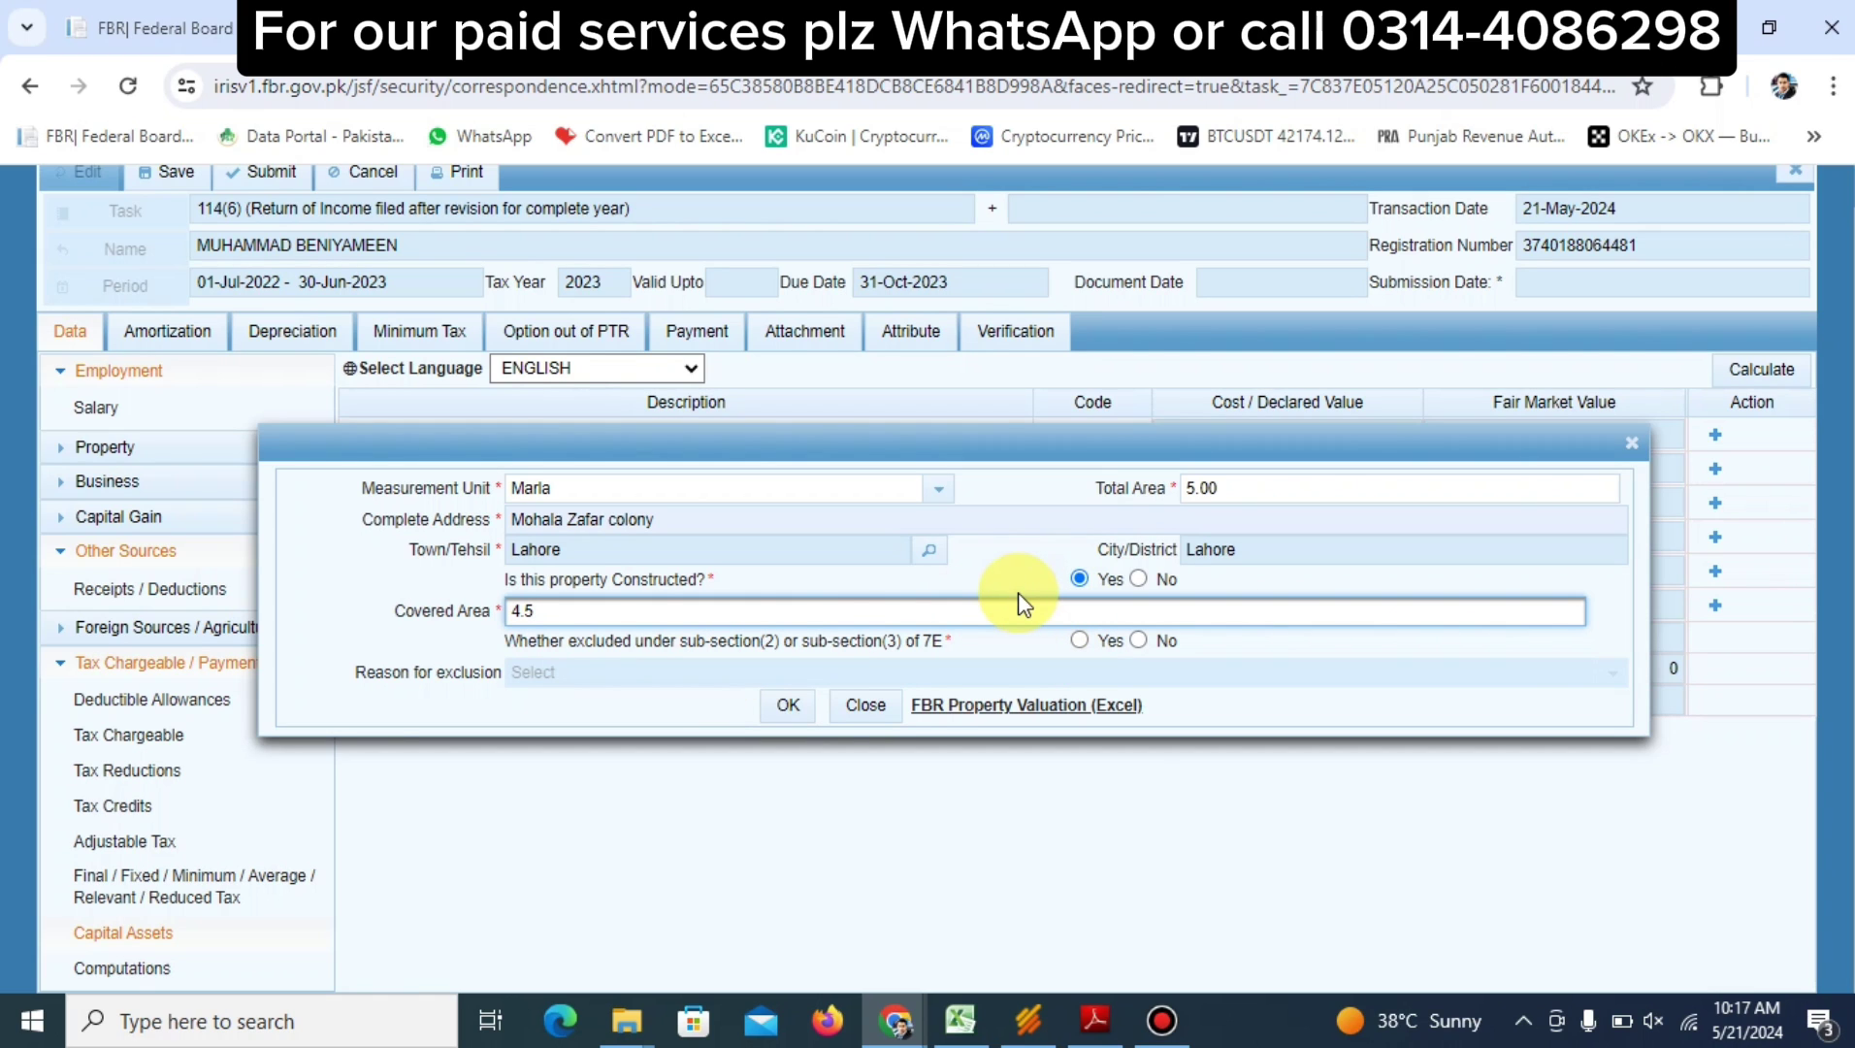
# Exclude it under 7E as one capital asset self-owned by the taxpayer and save
pyautogui.click(1077, 640)
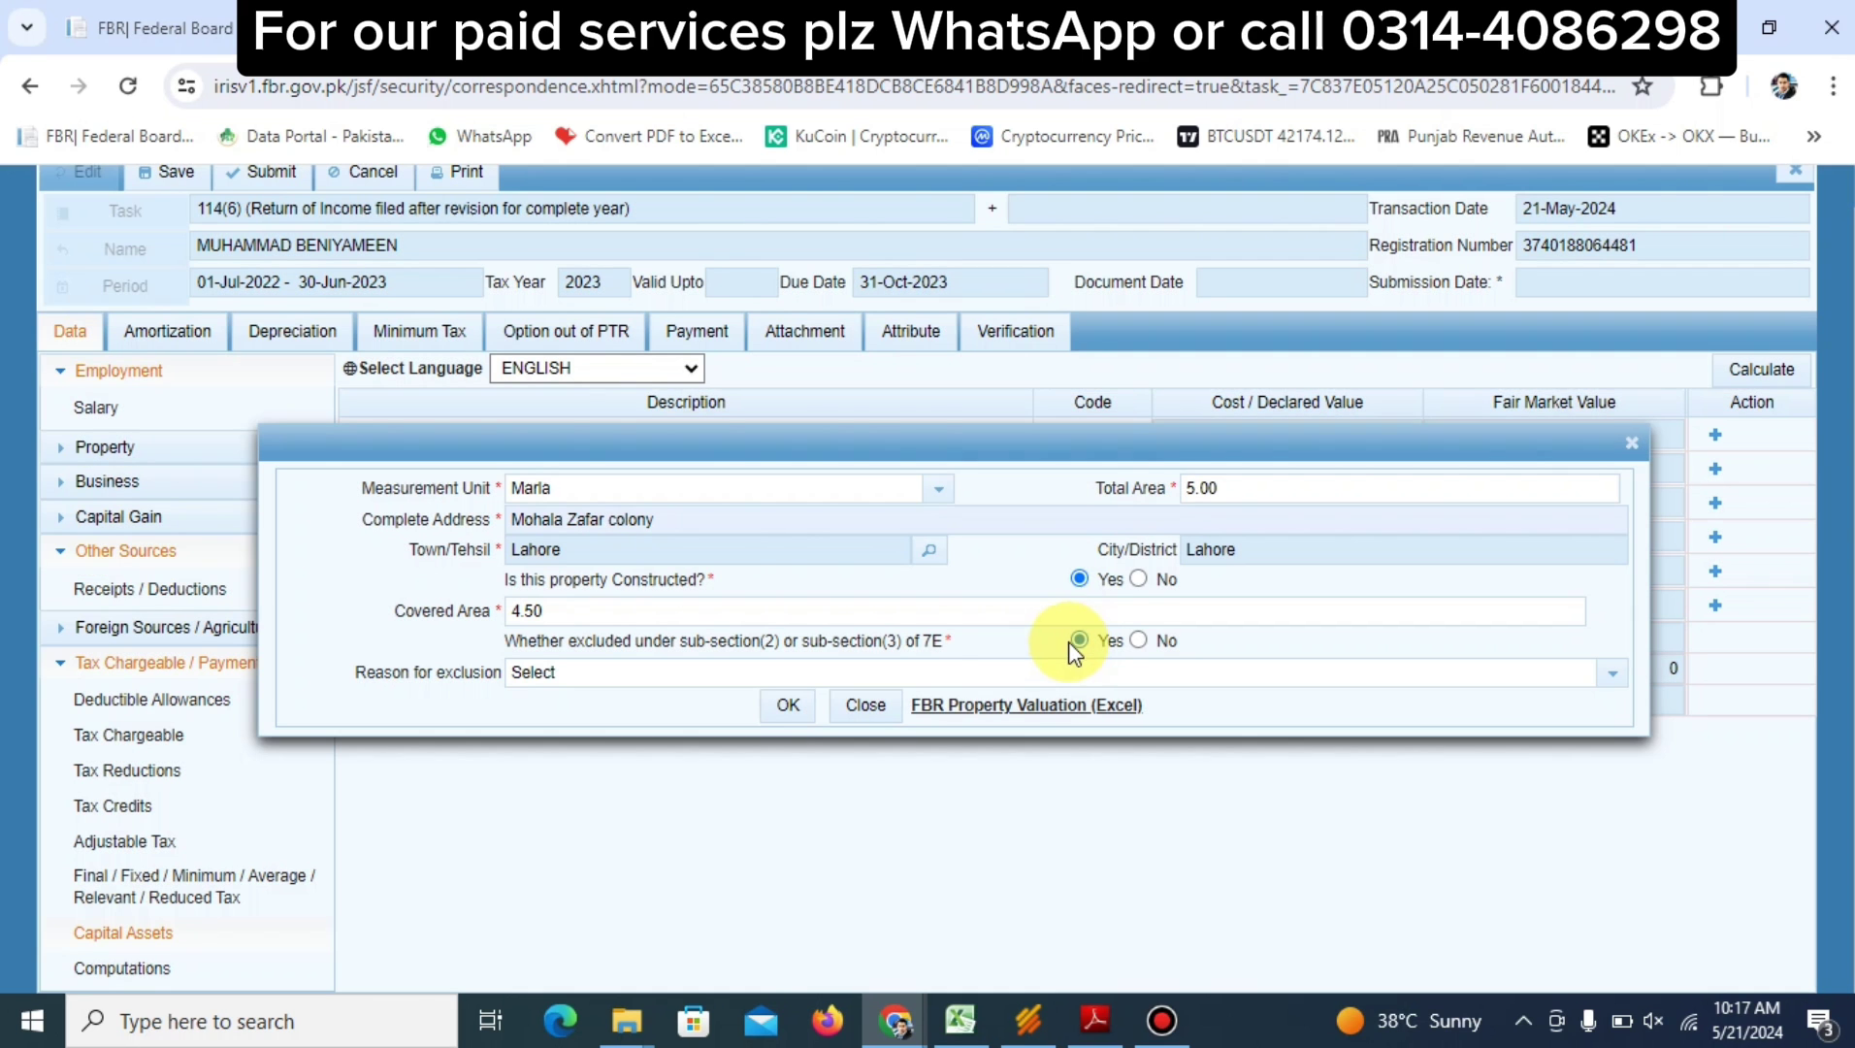
pyautogui.click(886, 679)
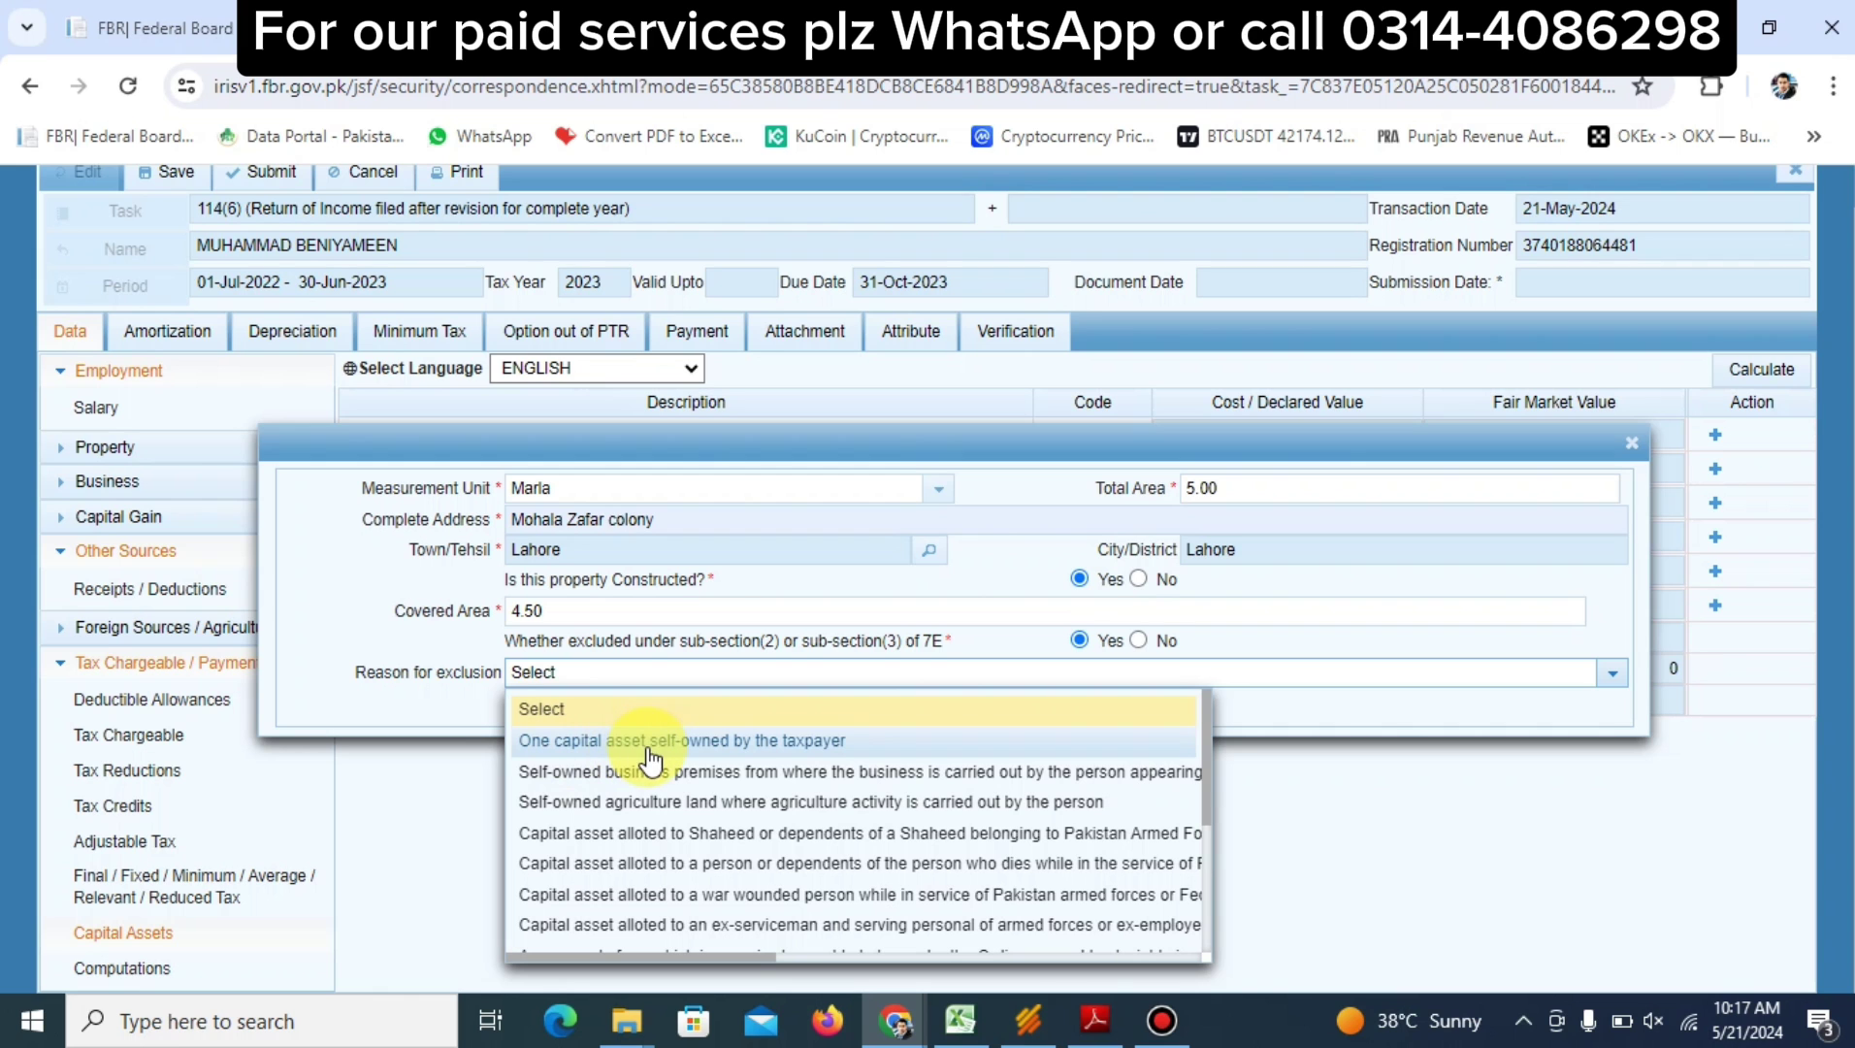
pyautogui.click(729, 743)
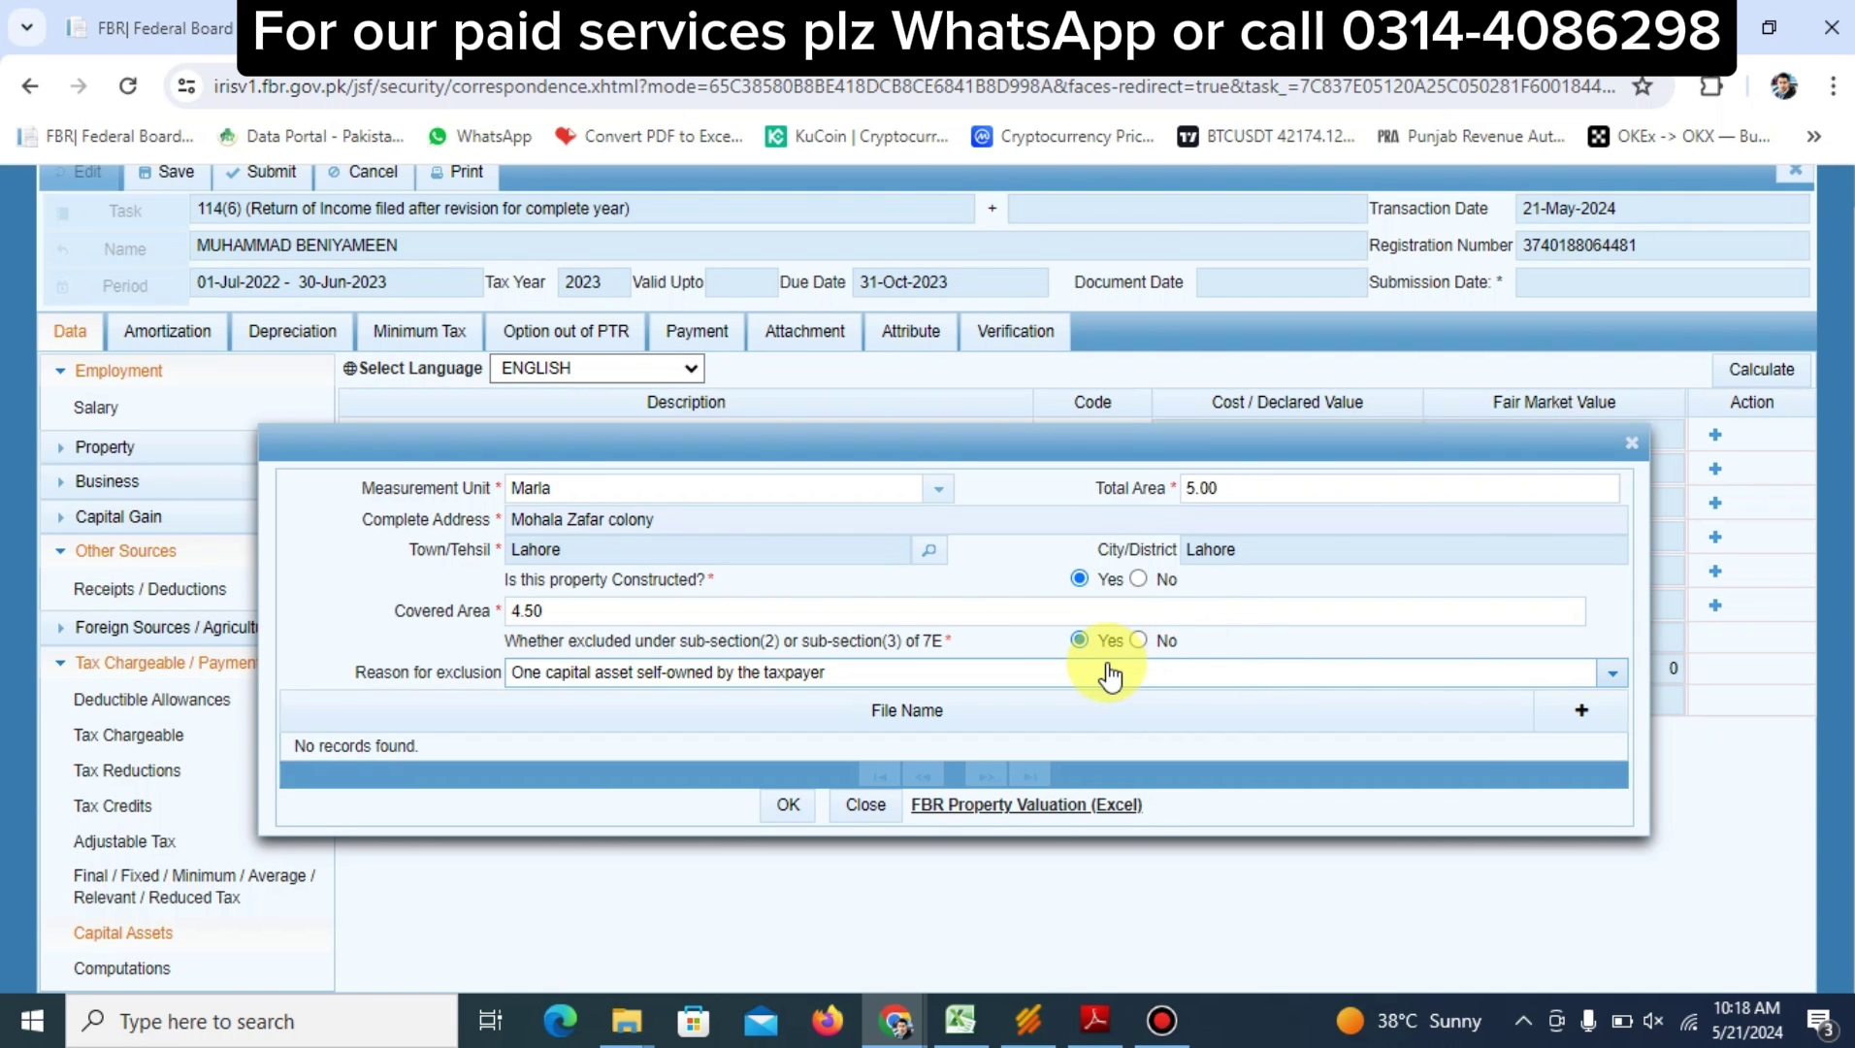
pyautogui.click(1110, 674)
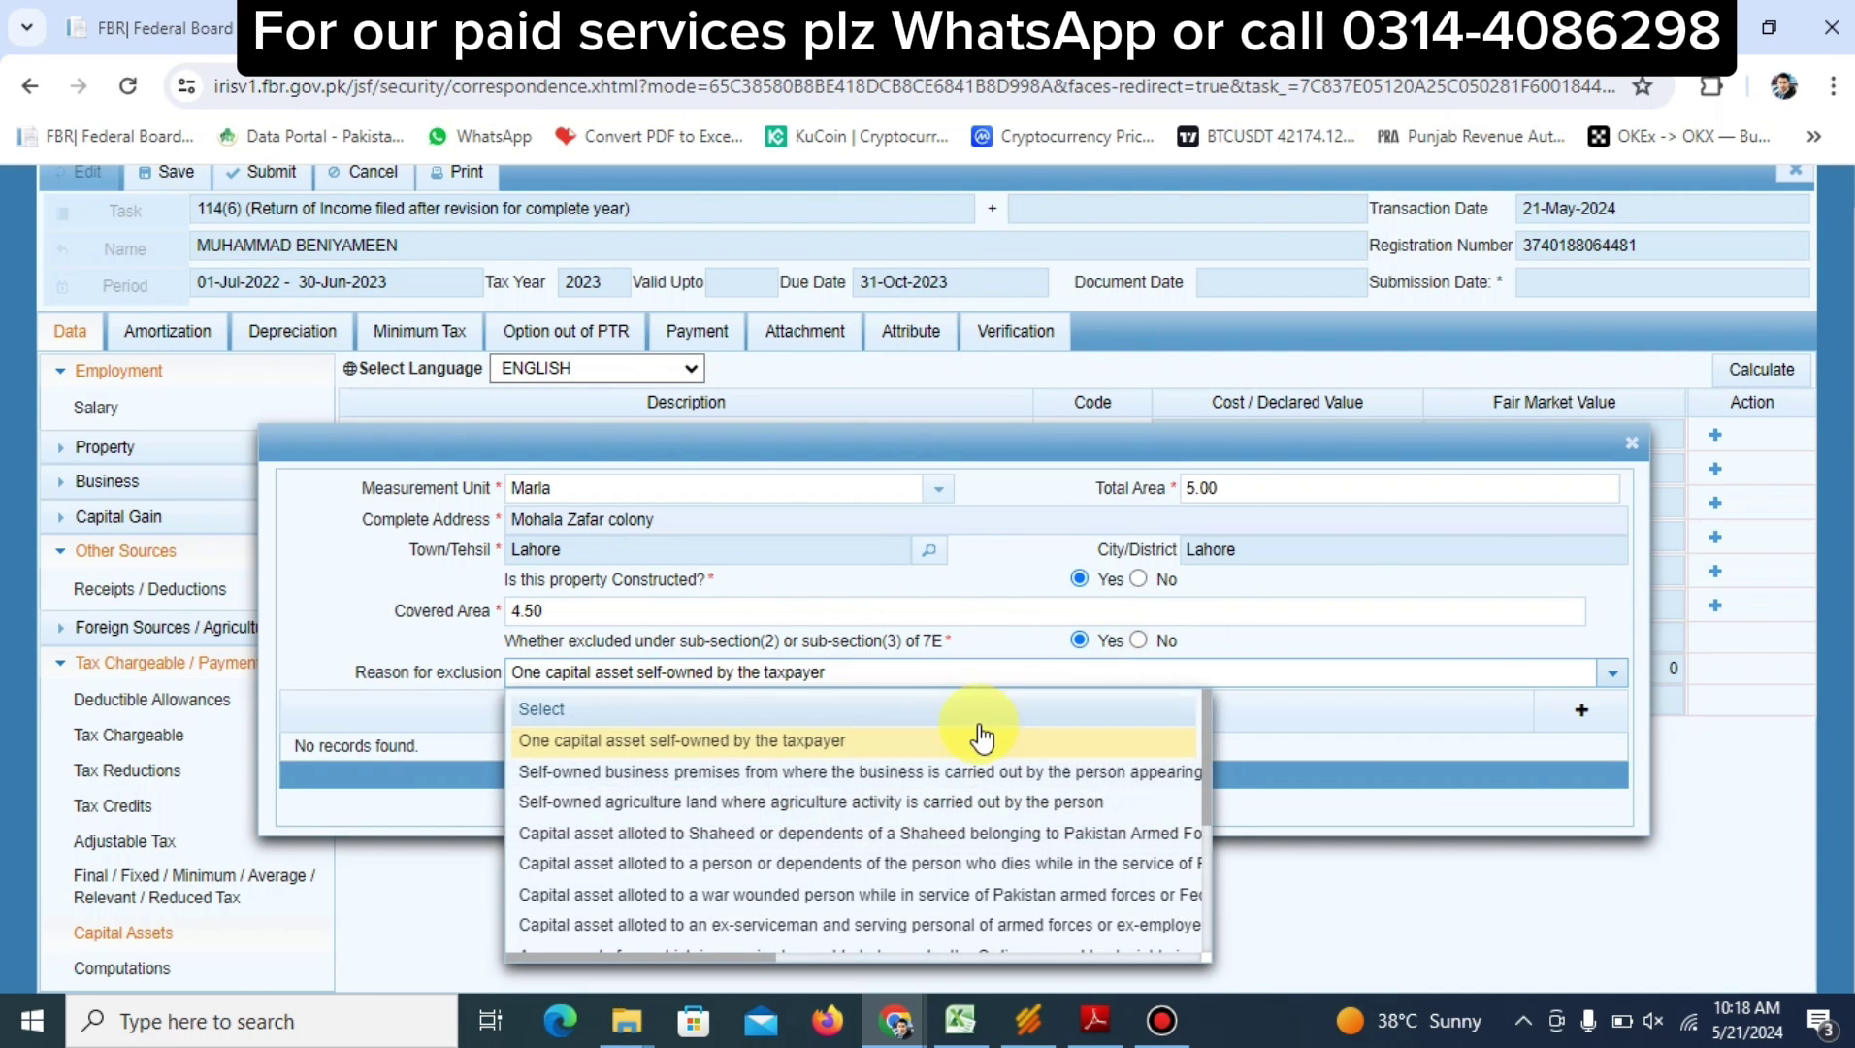
pyautogui.scroll(-1, 910, 808)
pyautogui.scroll(-3, 910, 808)
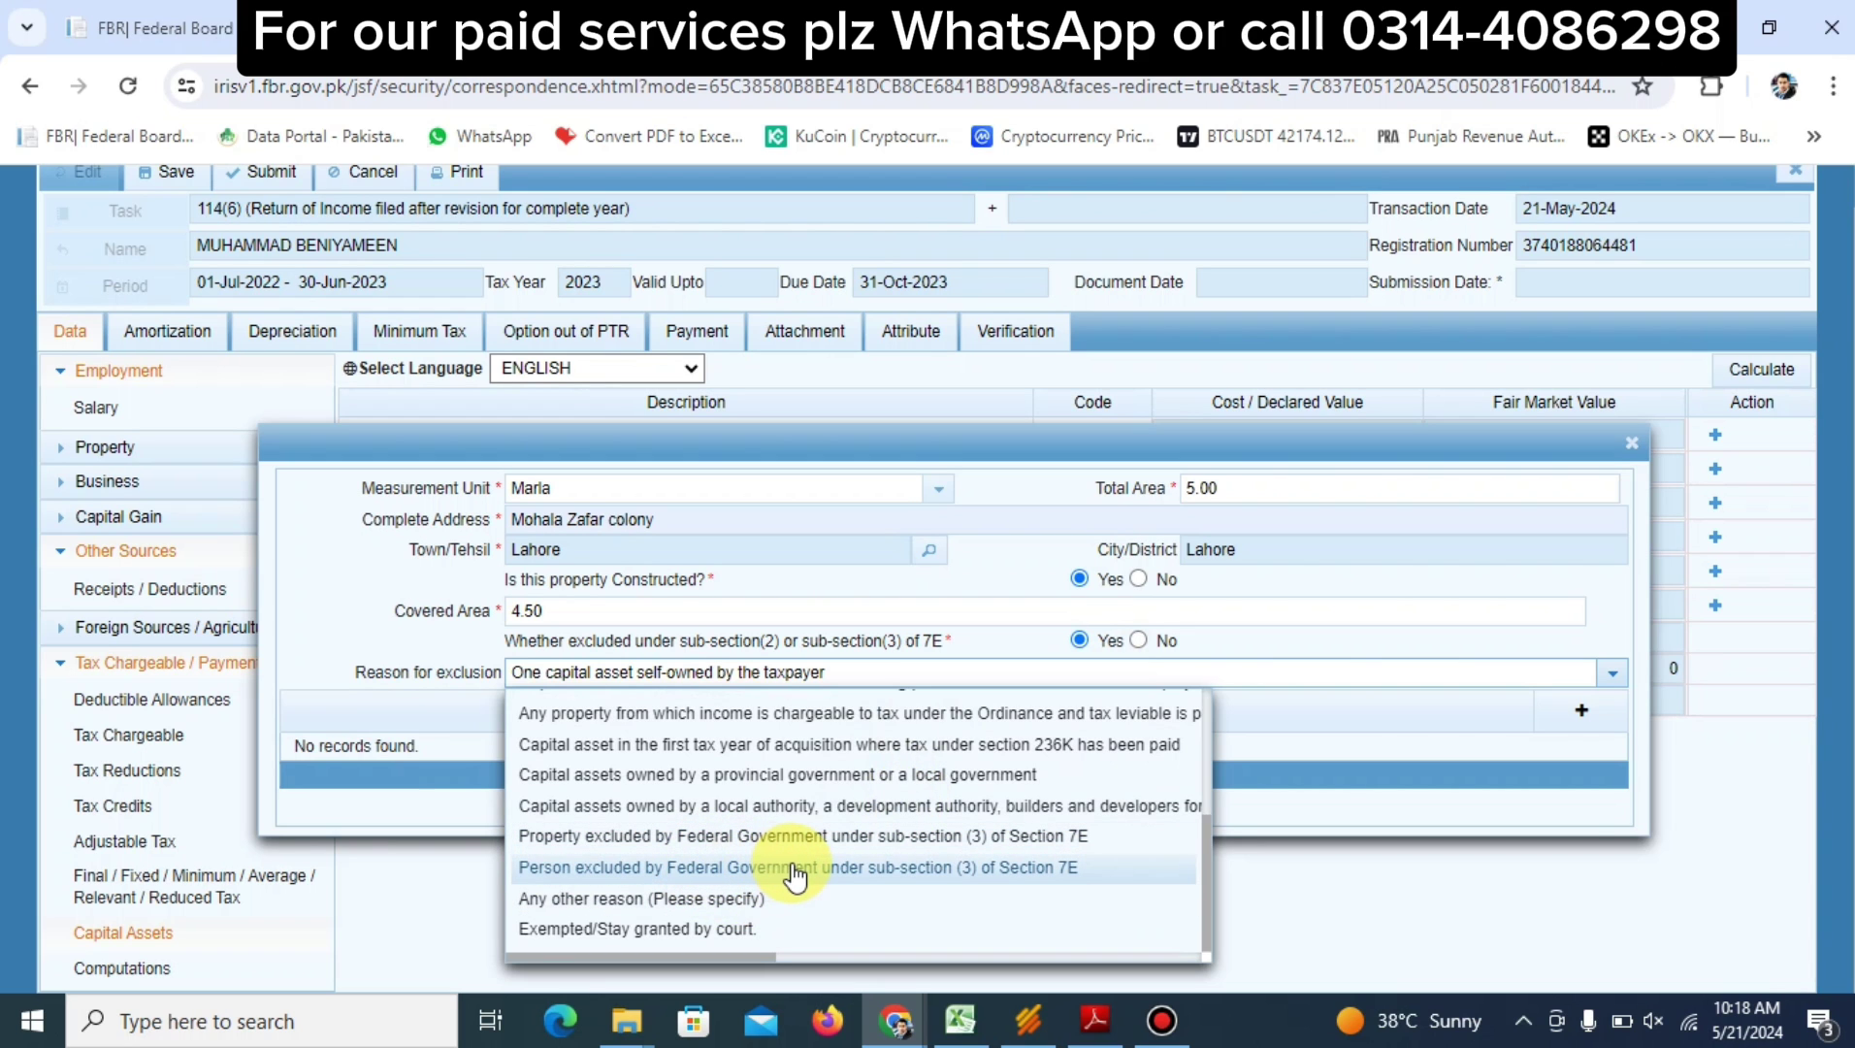
pyautogui.scroll(4, 794, 876)
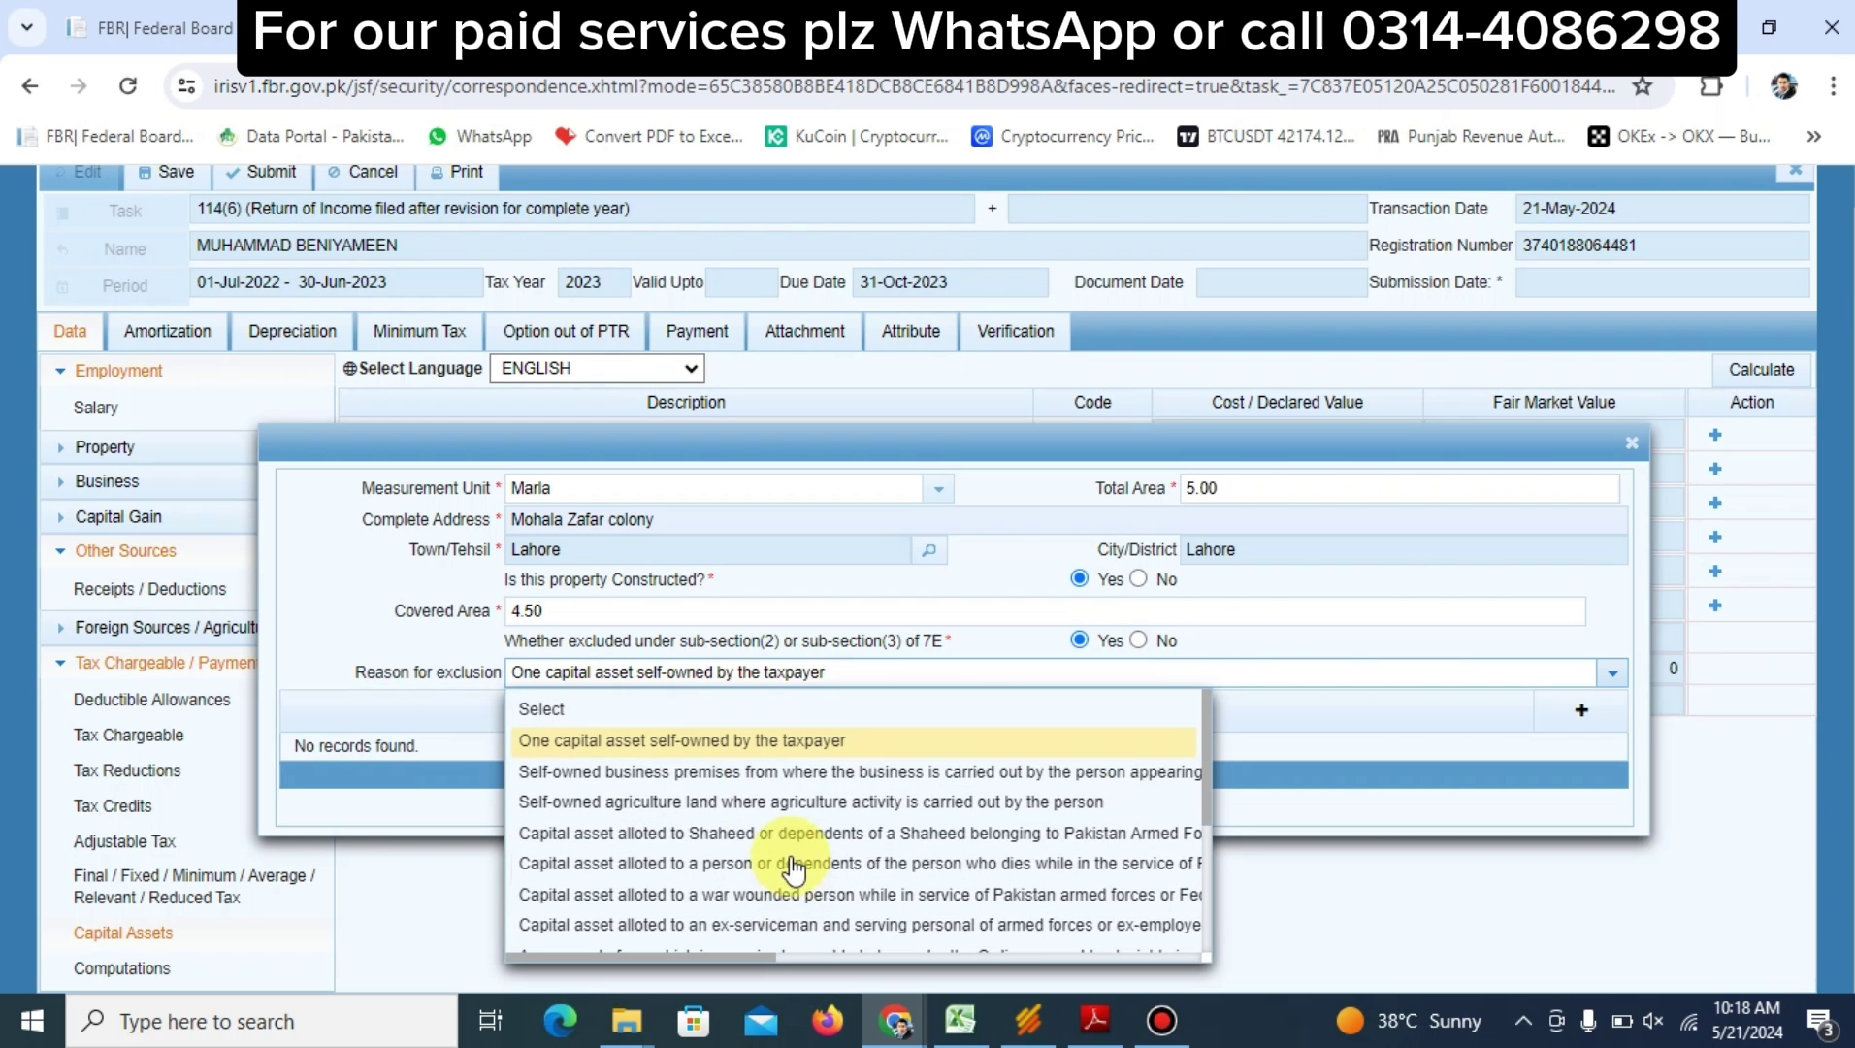
pyautogui.click(665, 745)
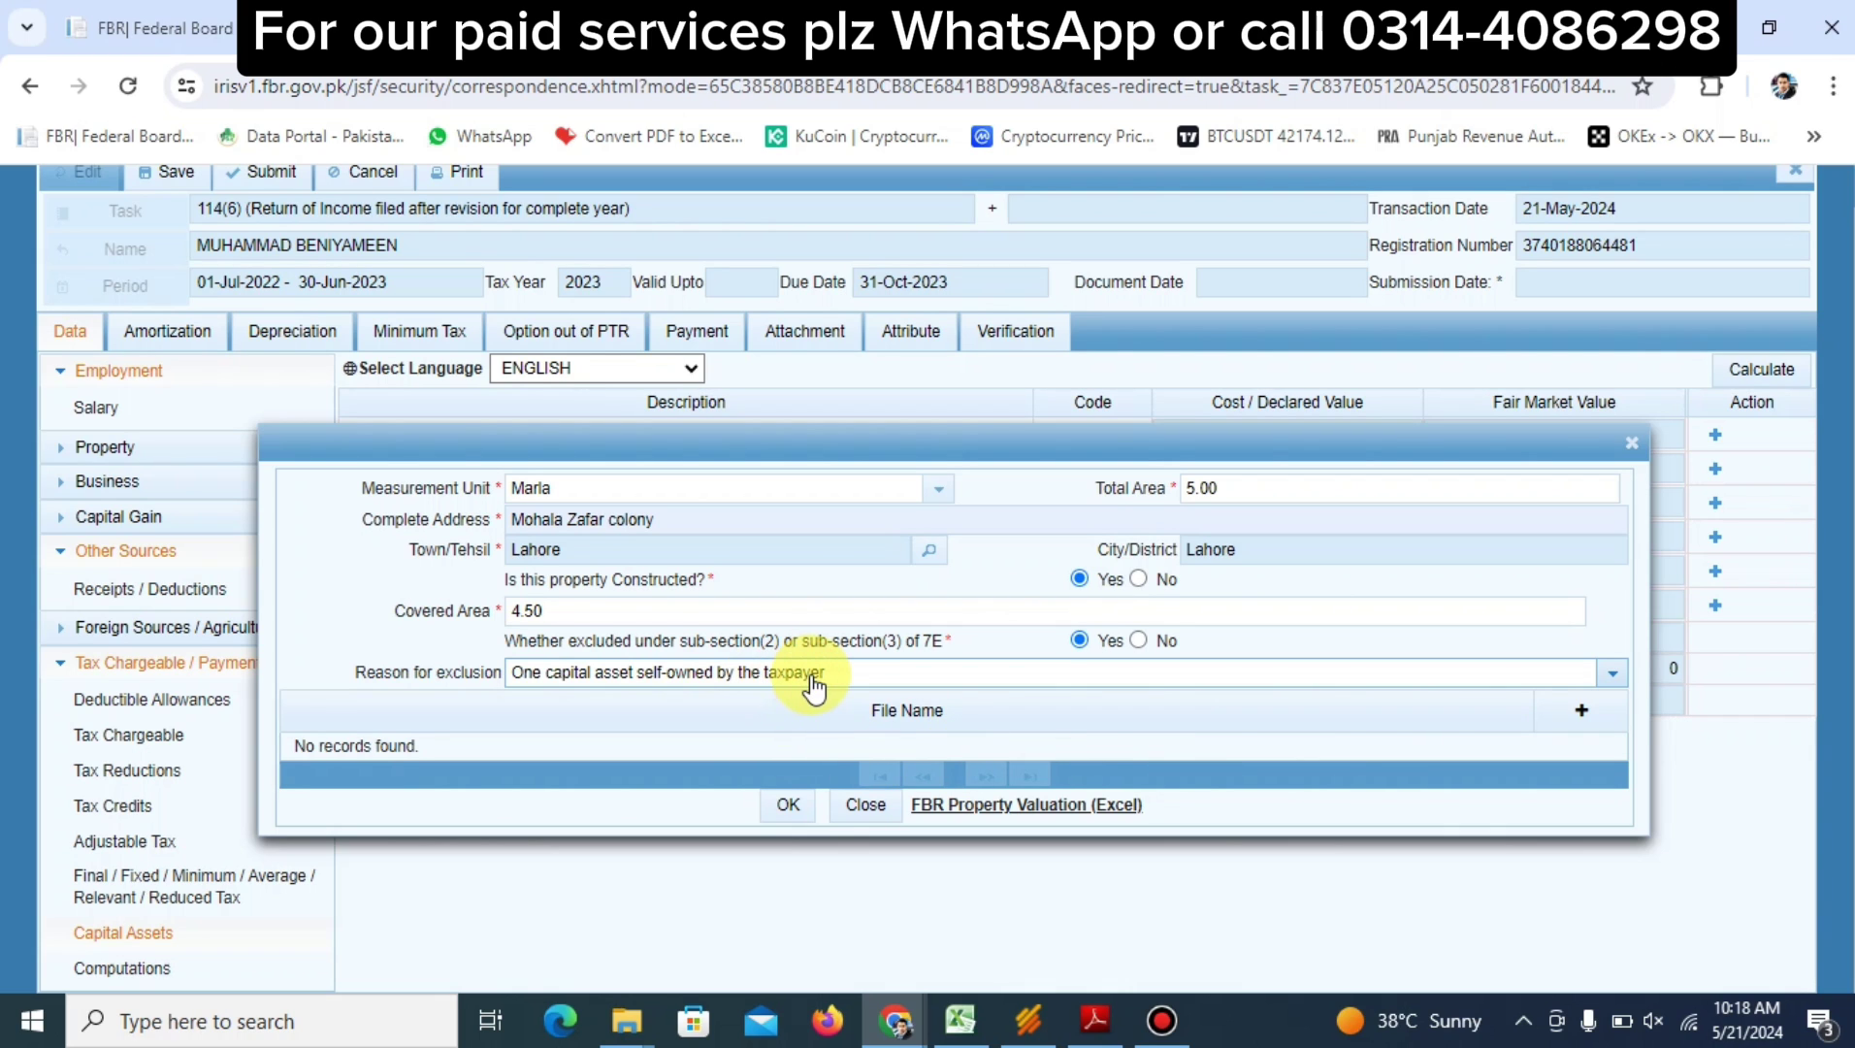
pyautogui.click(786, 808)
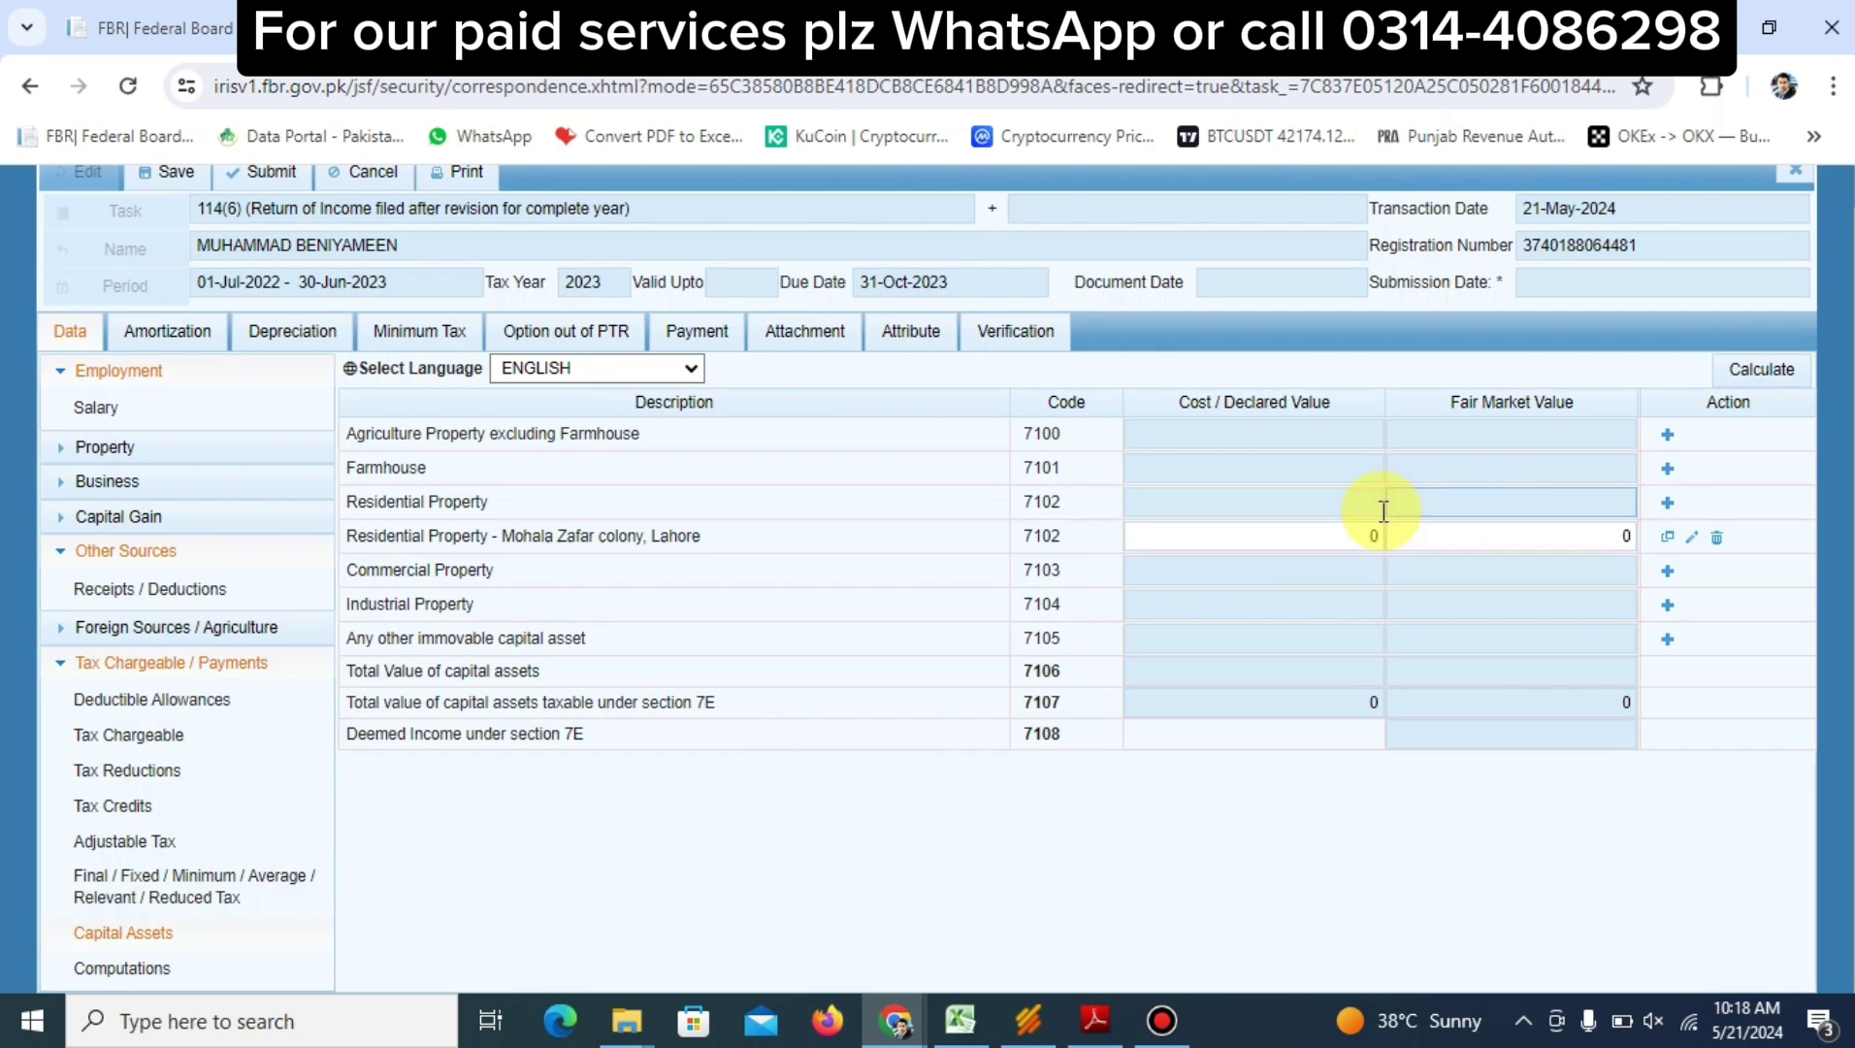
# Enter 4,000,000 as the Mohala Zafar colony row's cost and fair market value, then Calculate
pyautogui.click(1305, 531)
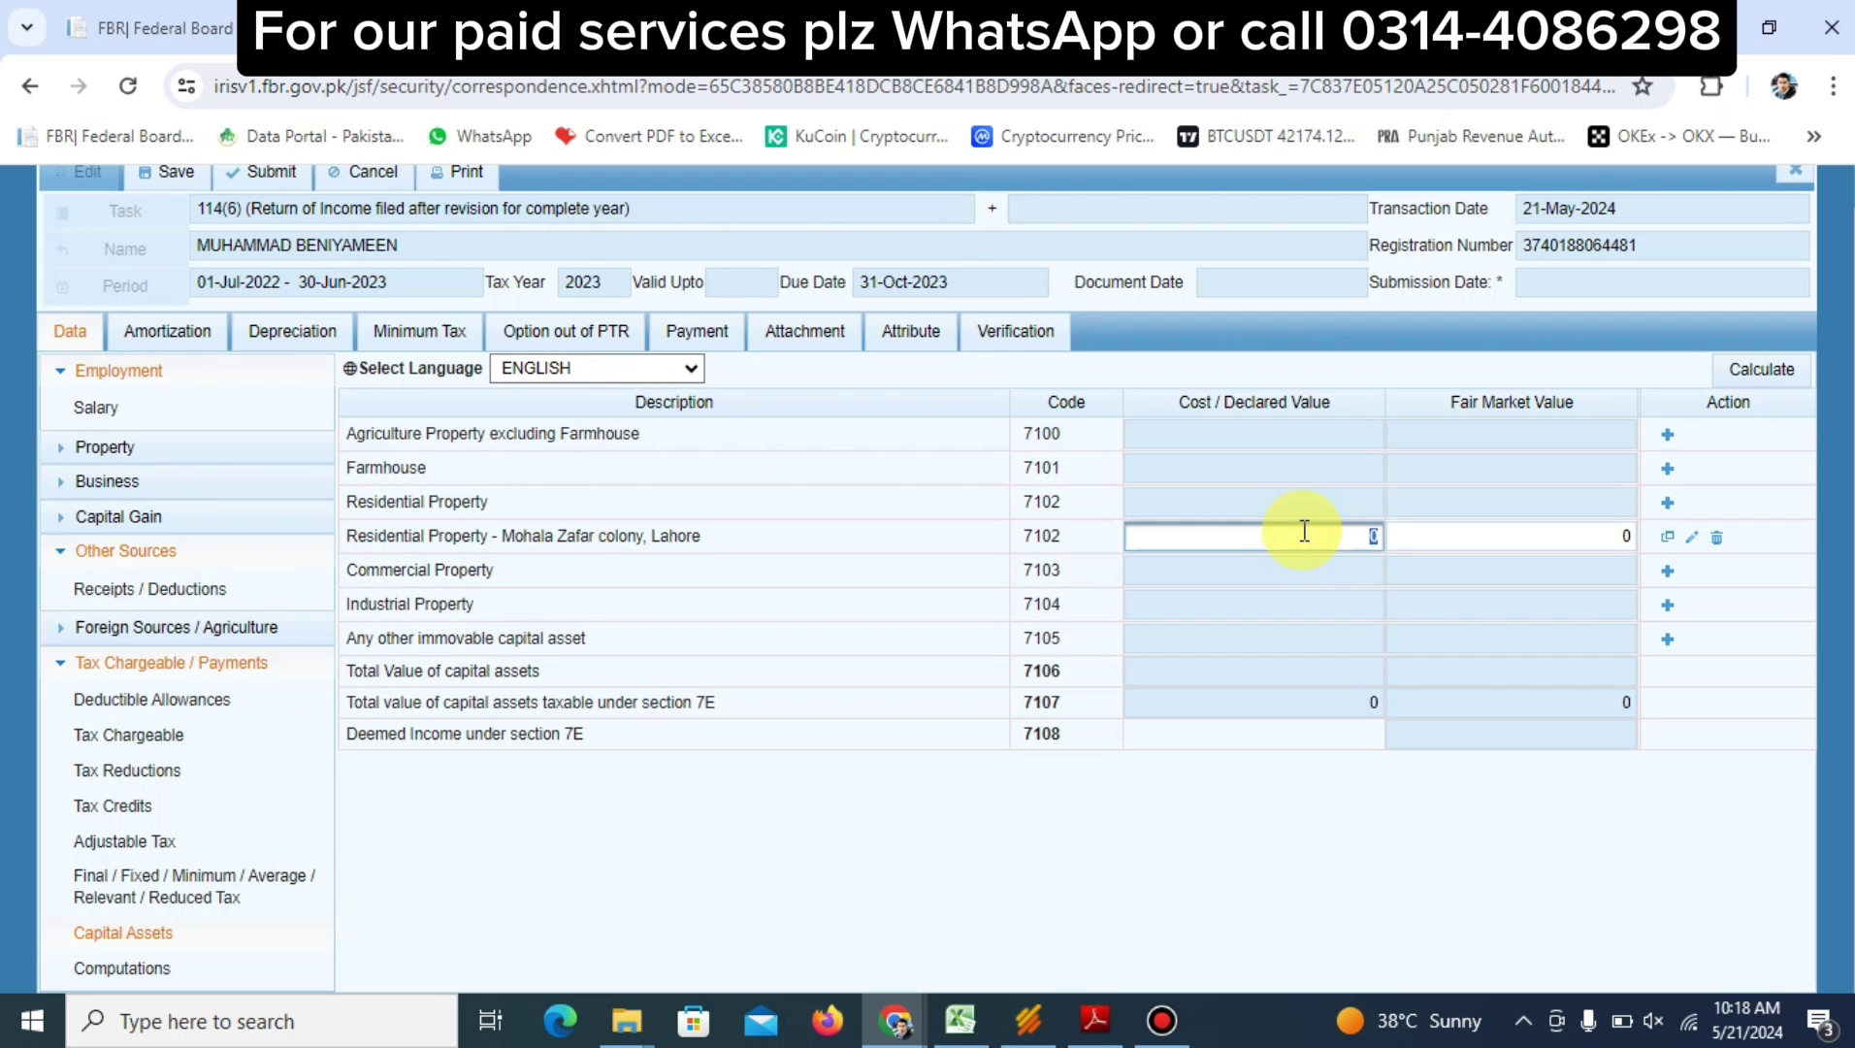
pyautogui.write('400000')
pyautogui.press('Return')
pyautogui.write('4000000')
pyautogui.press('Tab')
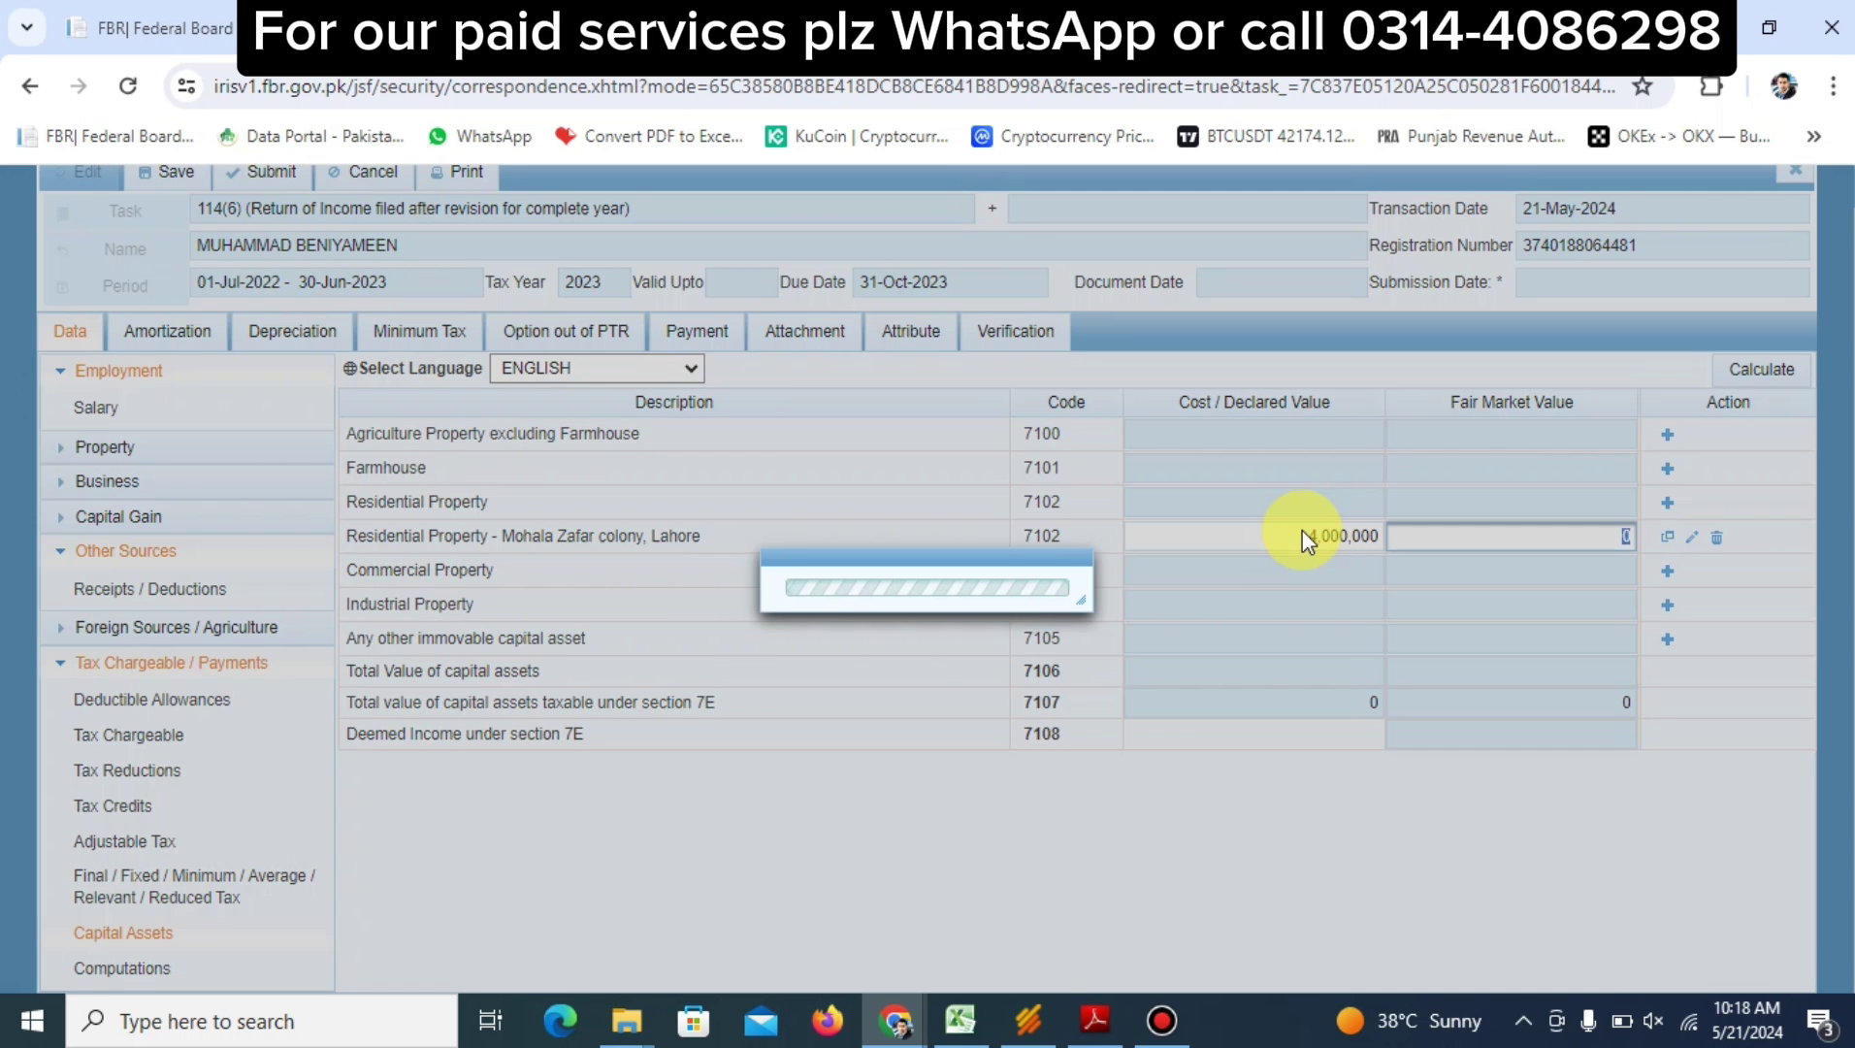
pyautogui.write('4,000,00')
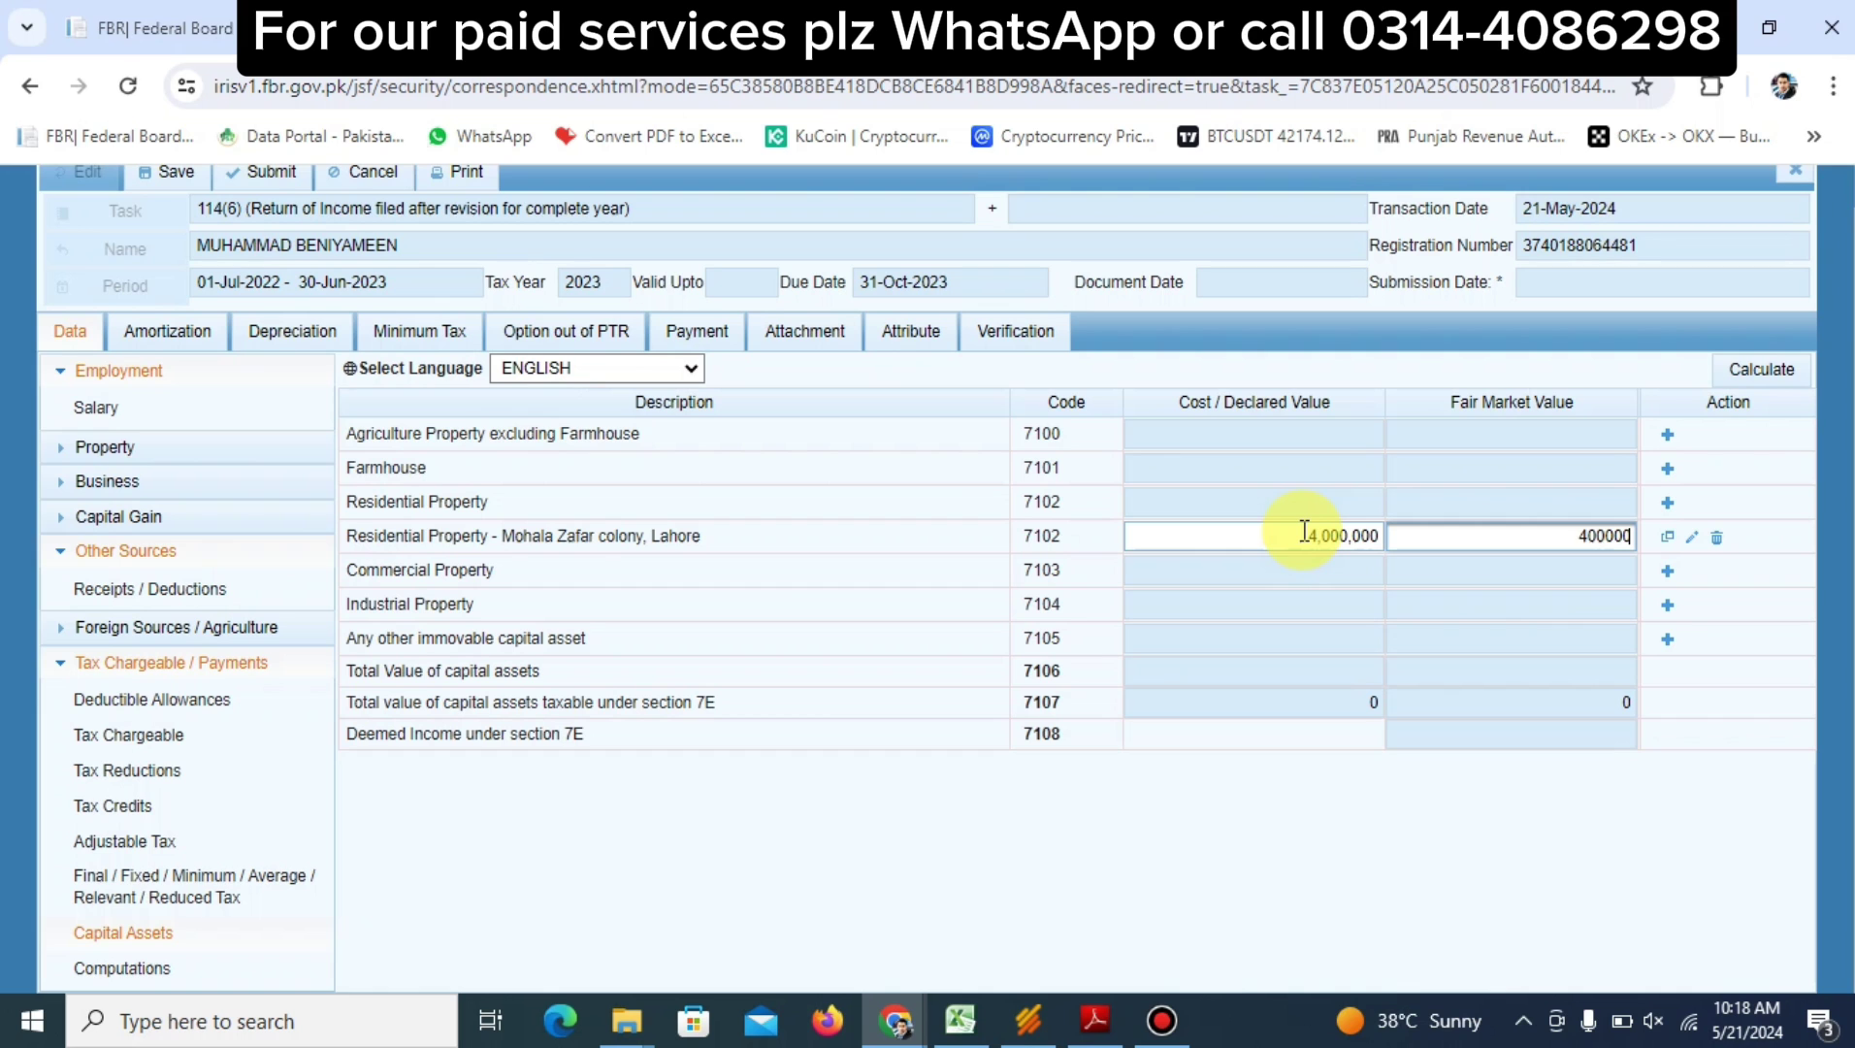
pyautogui.write('0')
pyautogui.press('Tab')
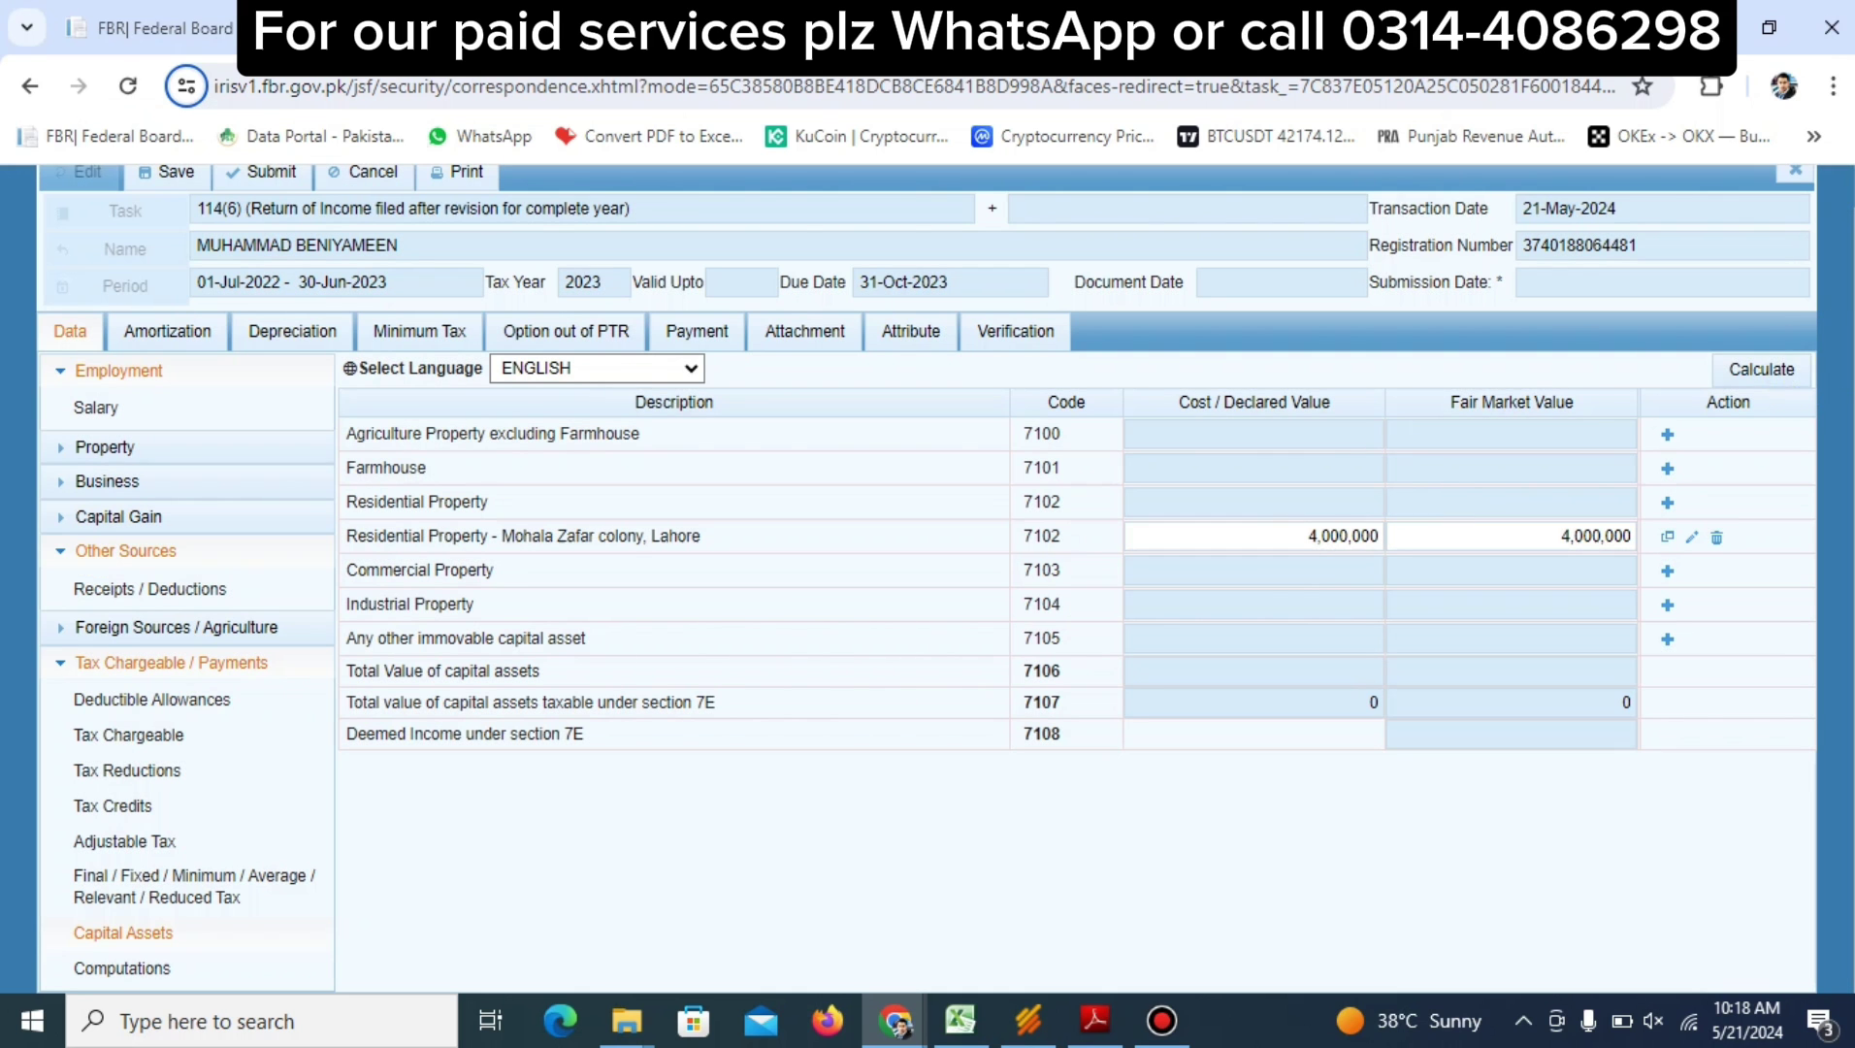
pyautogui.click(1764, 373)
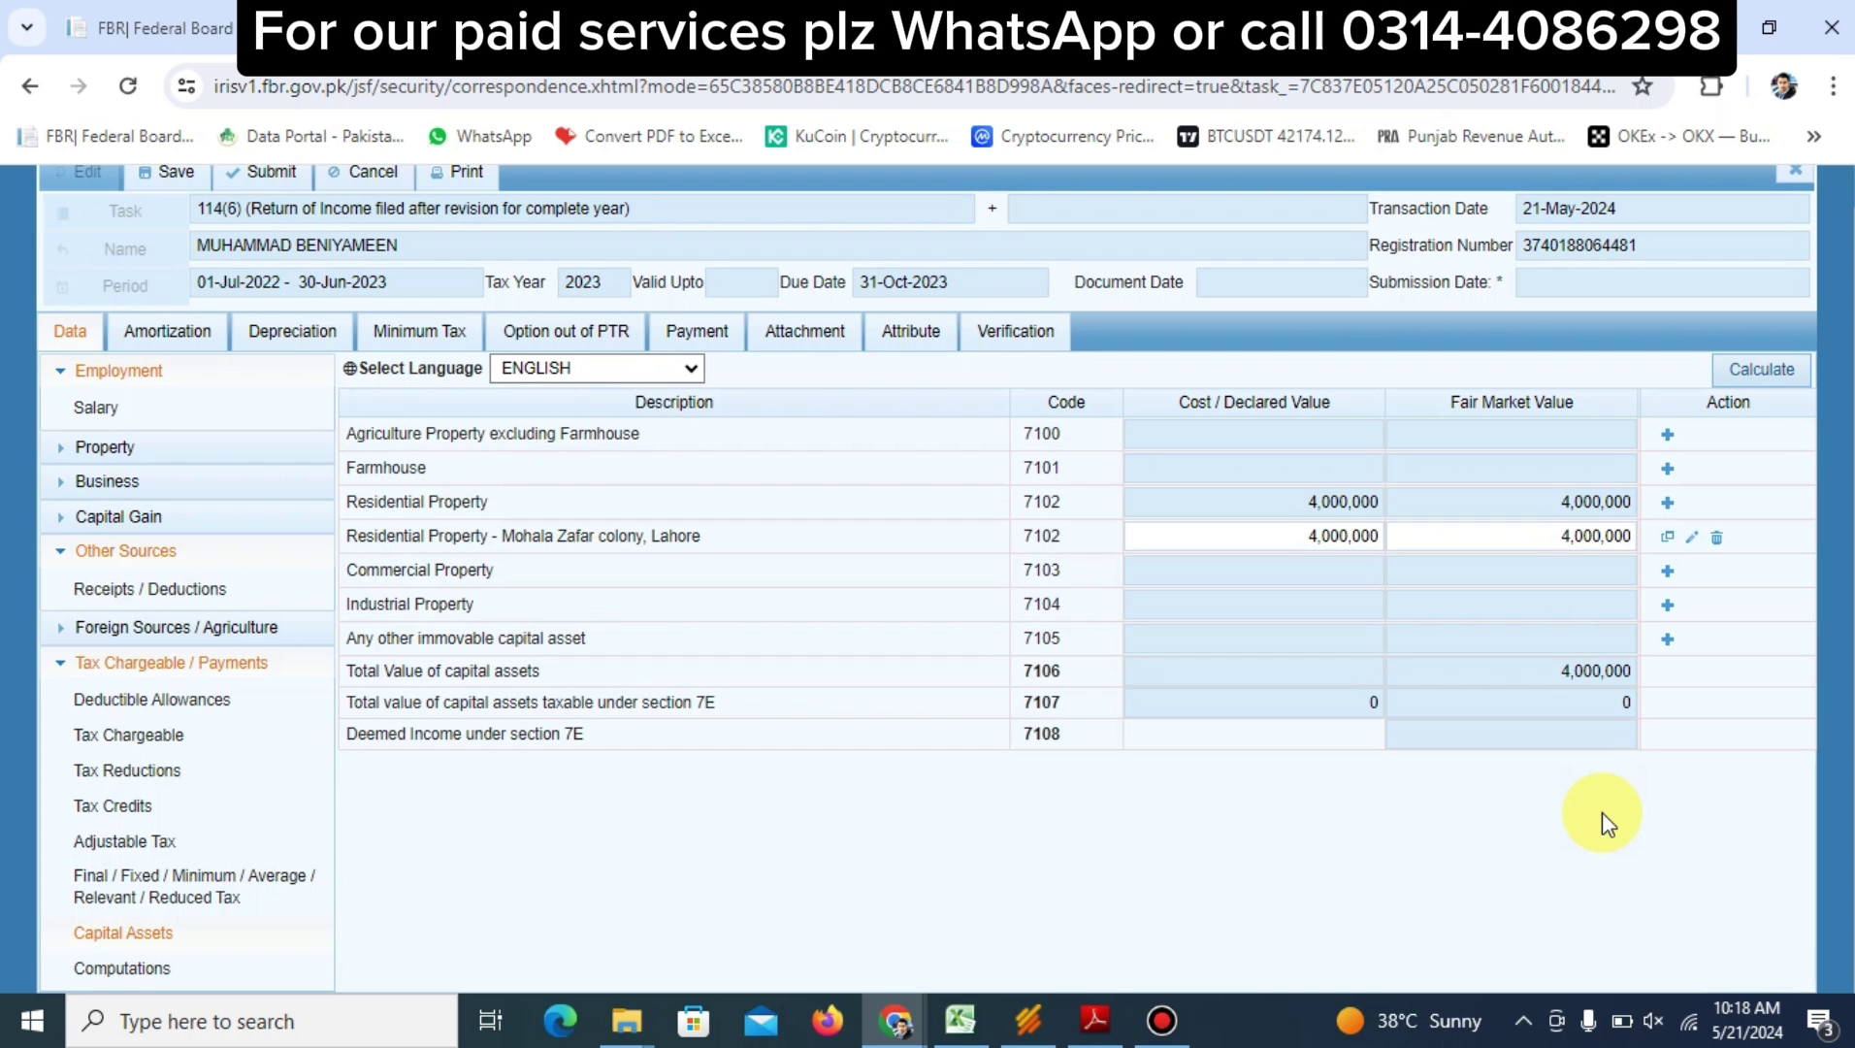
pyautogui.scroll(1, 738, 468)
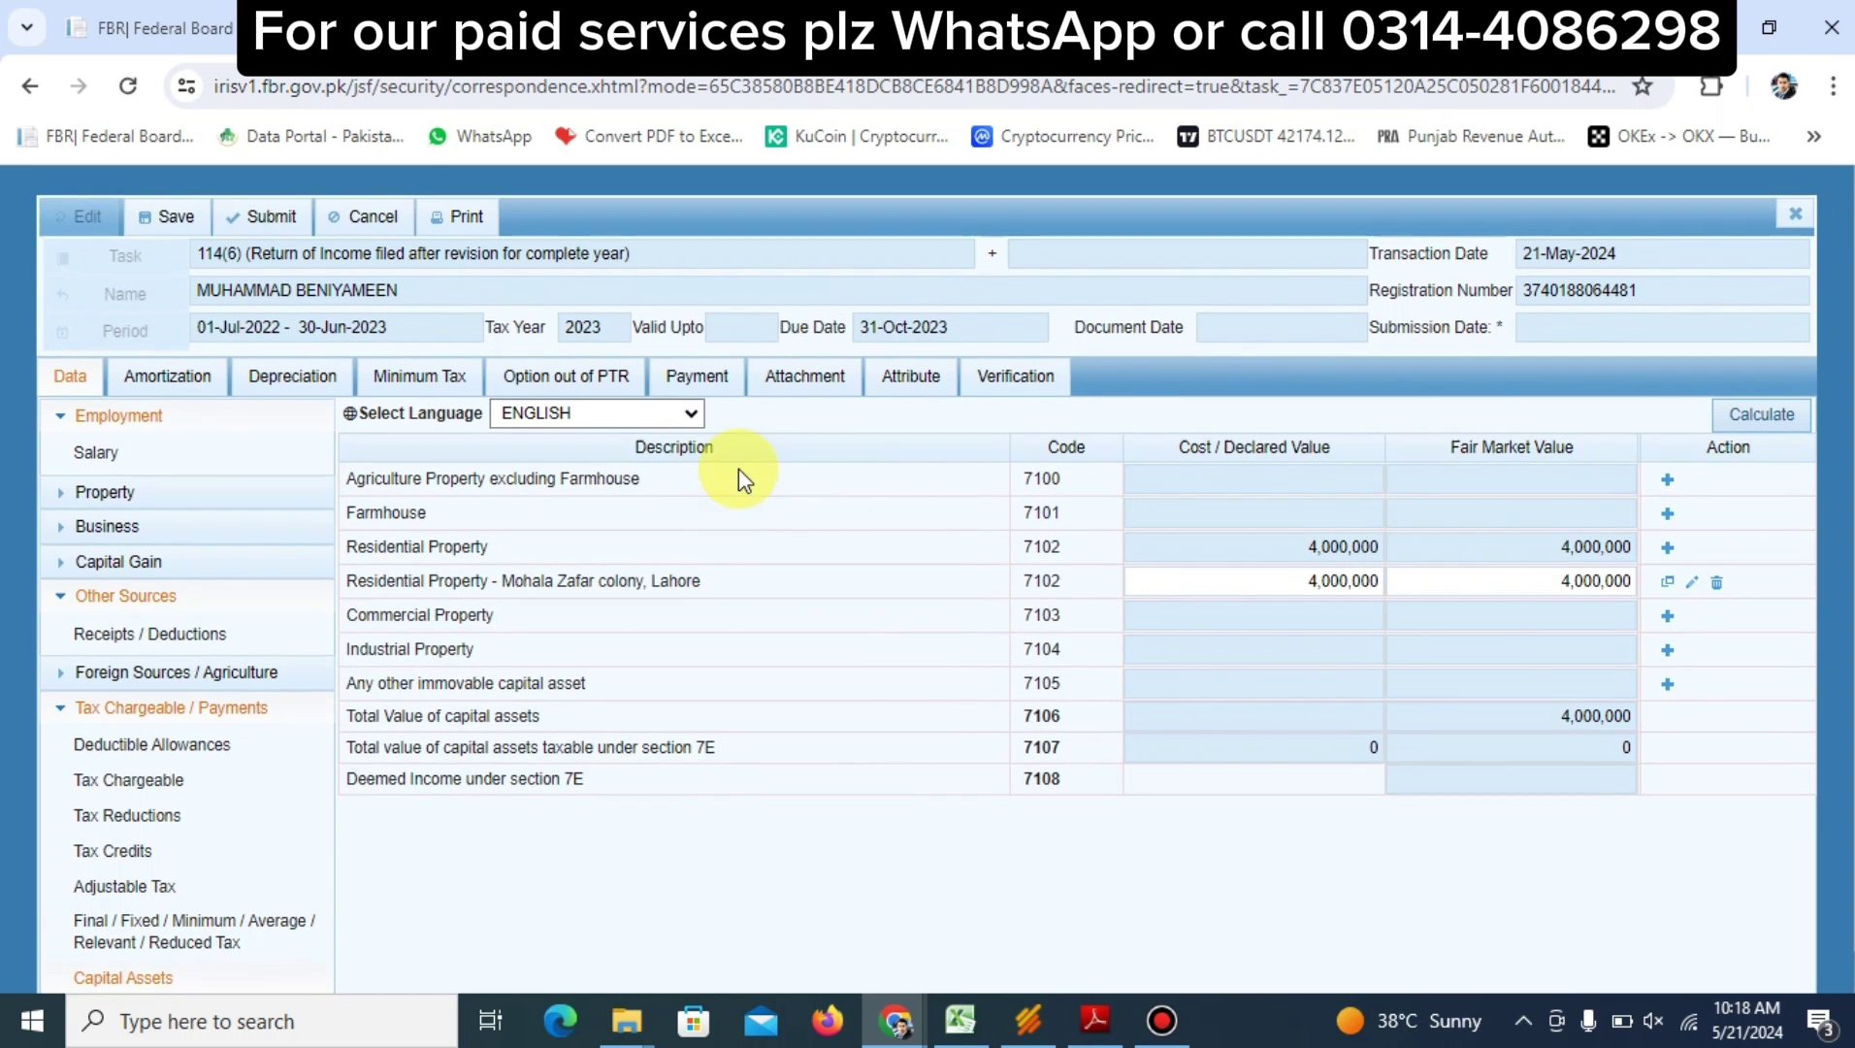
# Verify with the PIN, submit and confirm the revised return, then return to the Data tab
pyautogui.click(1015, 379)
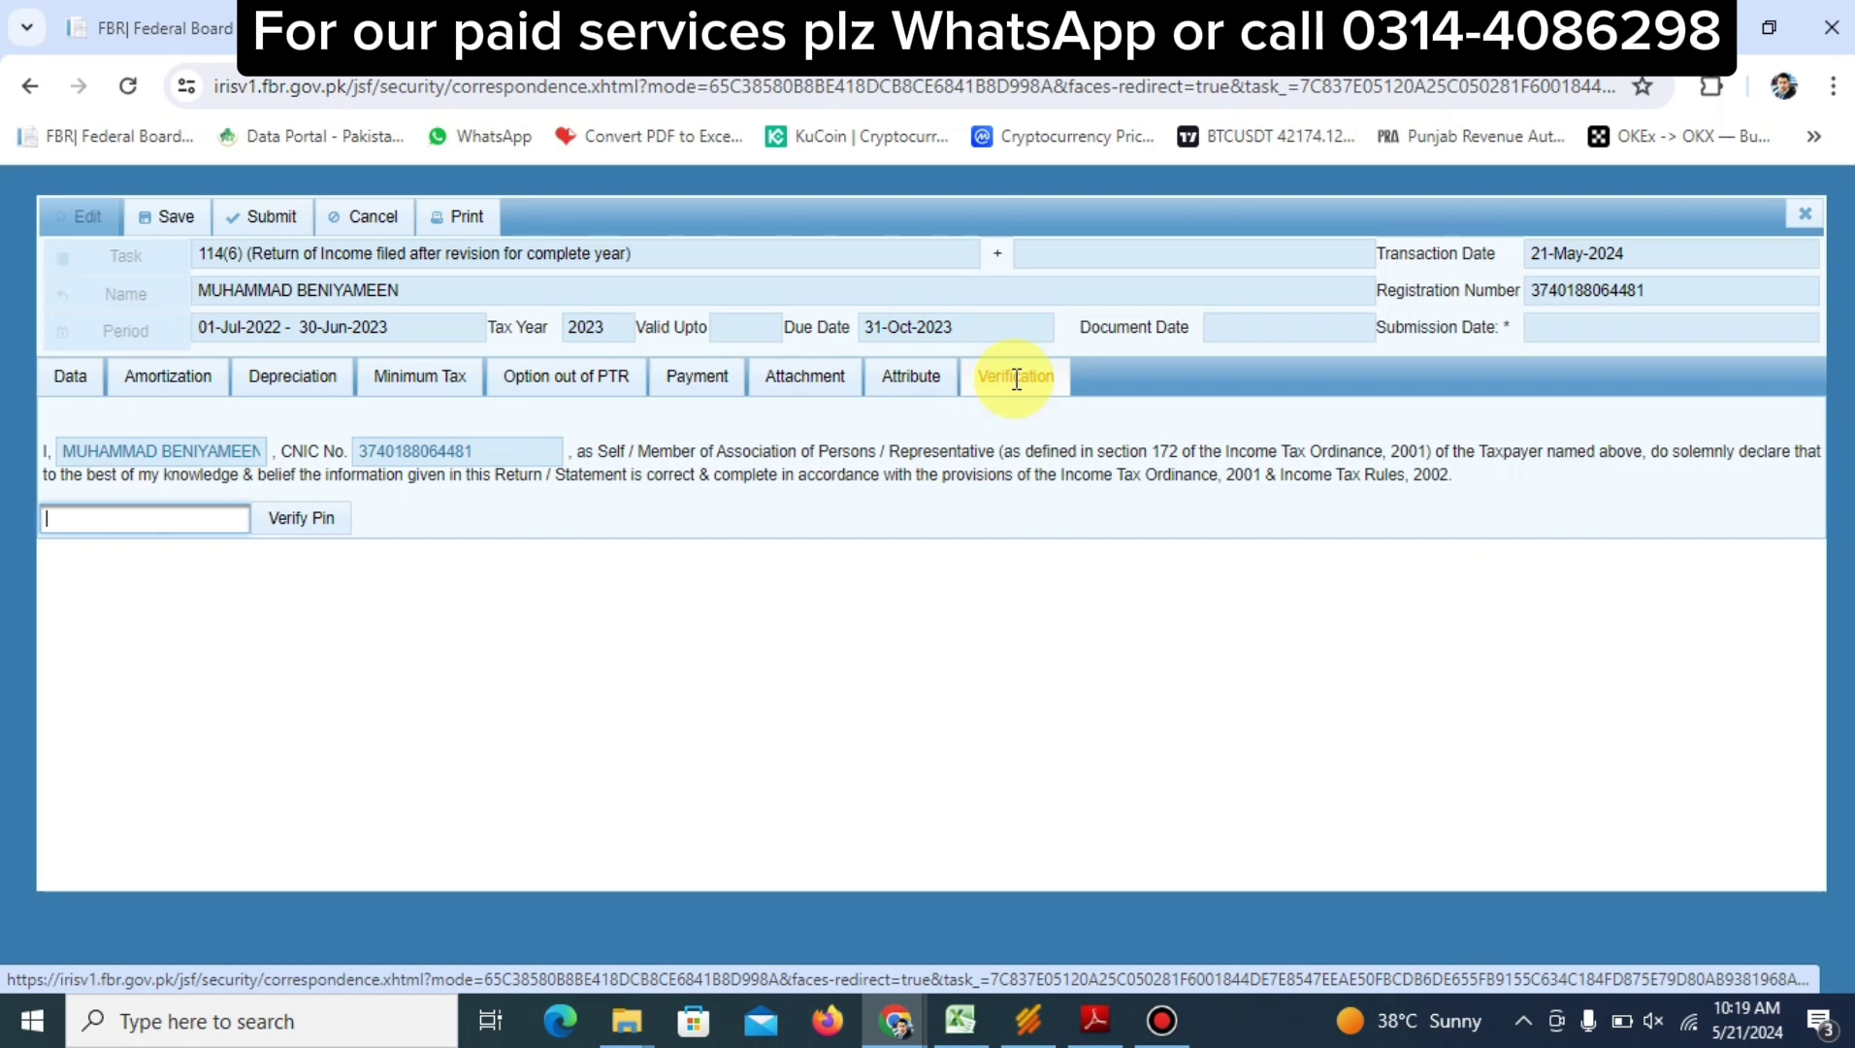
pyautogui.write('****')
pyautogui.press('Return')
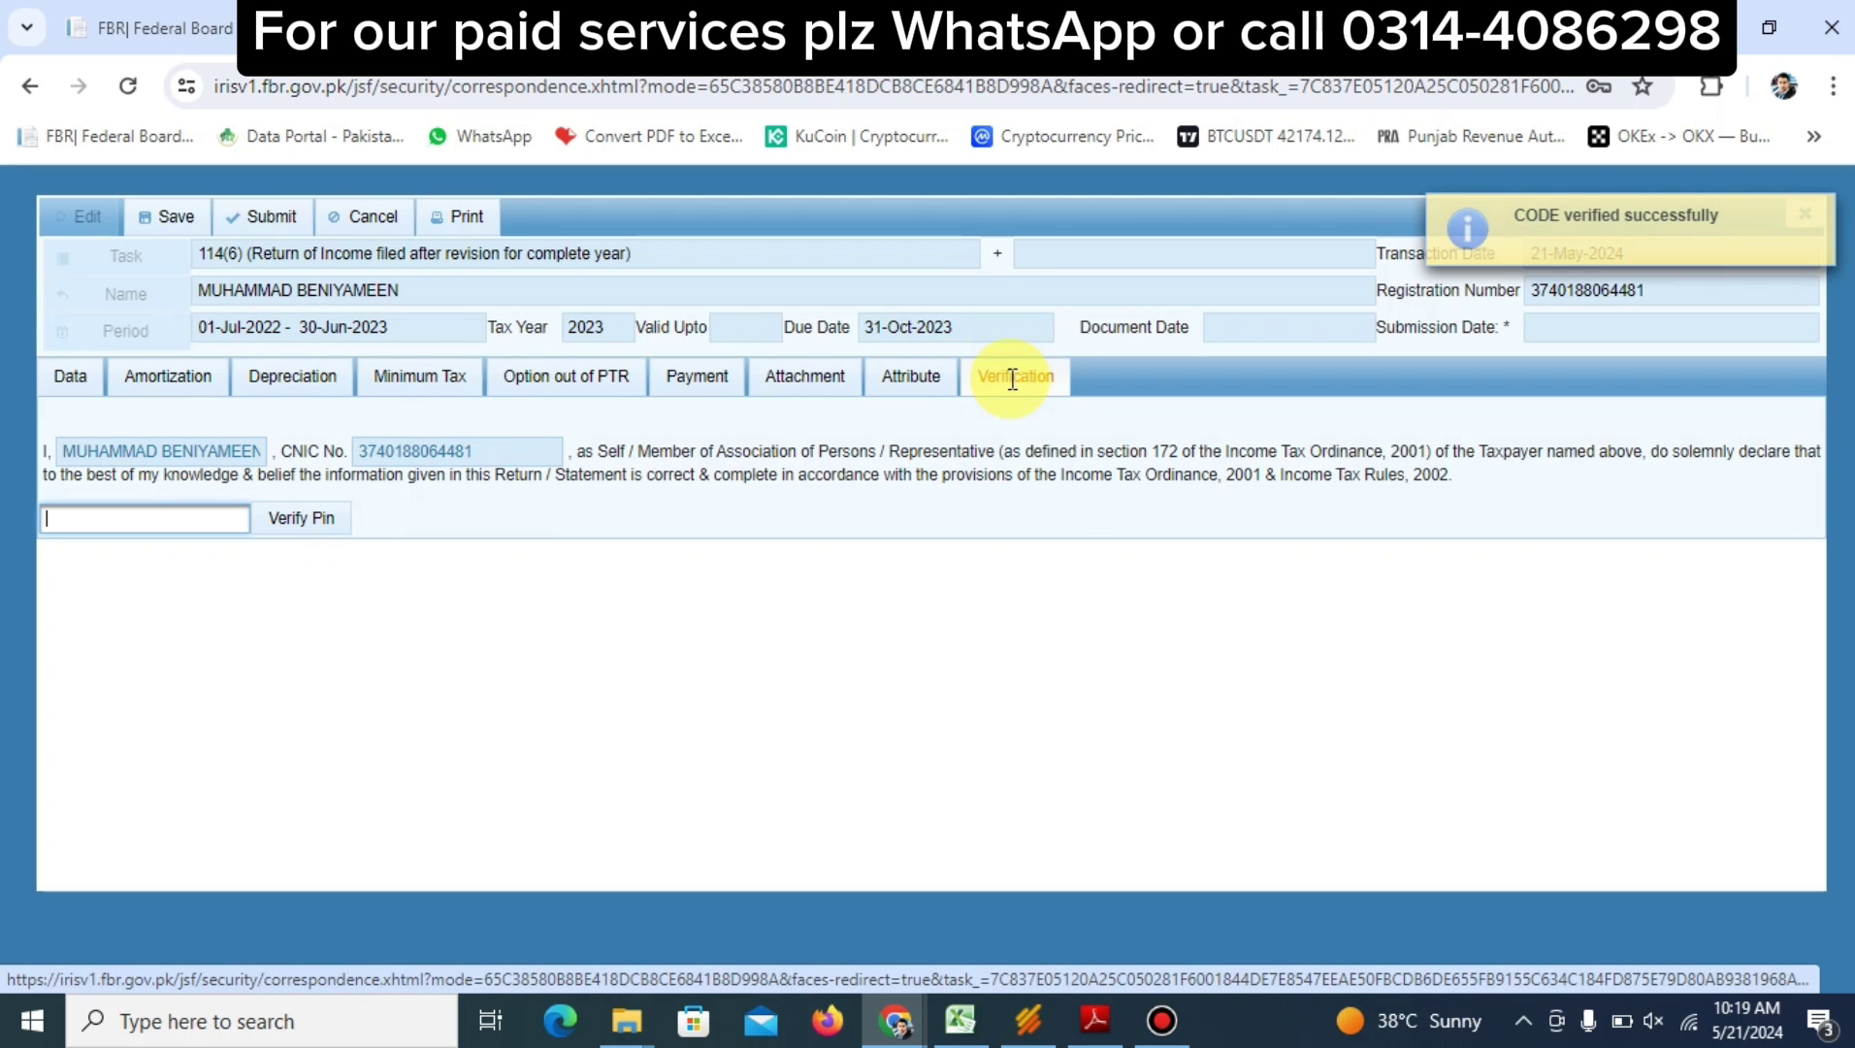
pyautogui.click(255, 225)
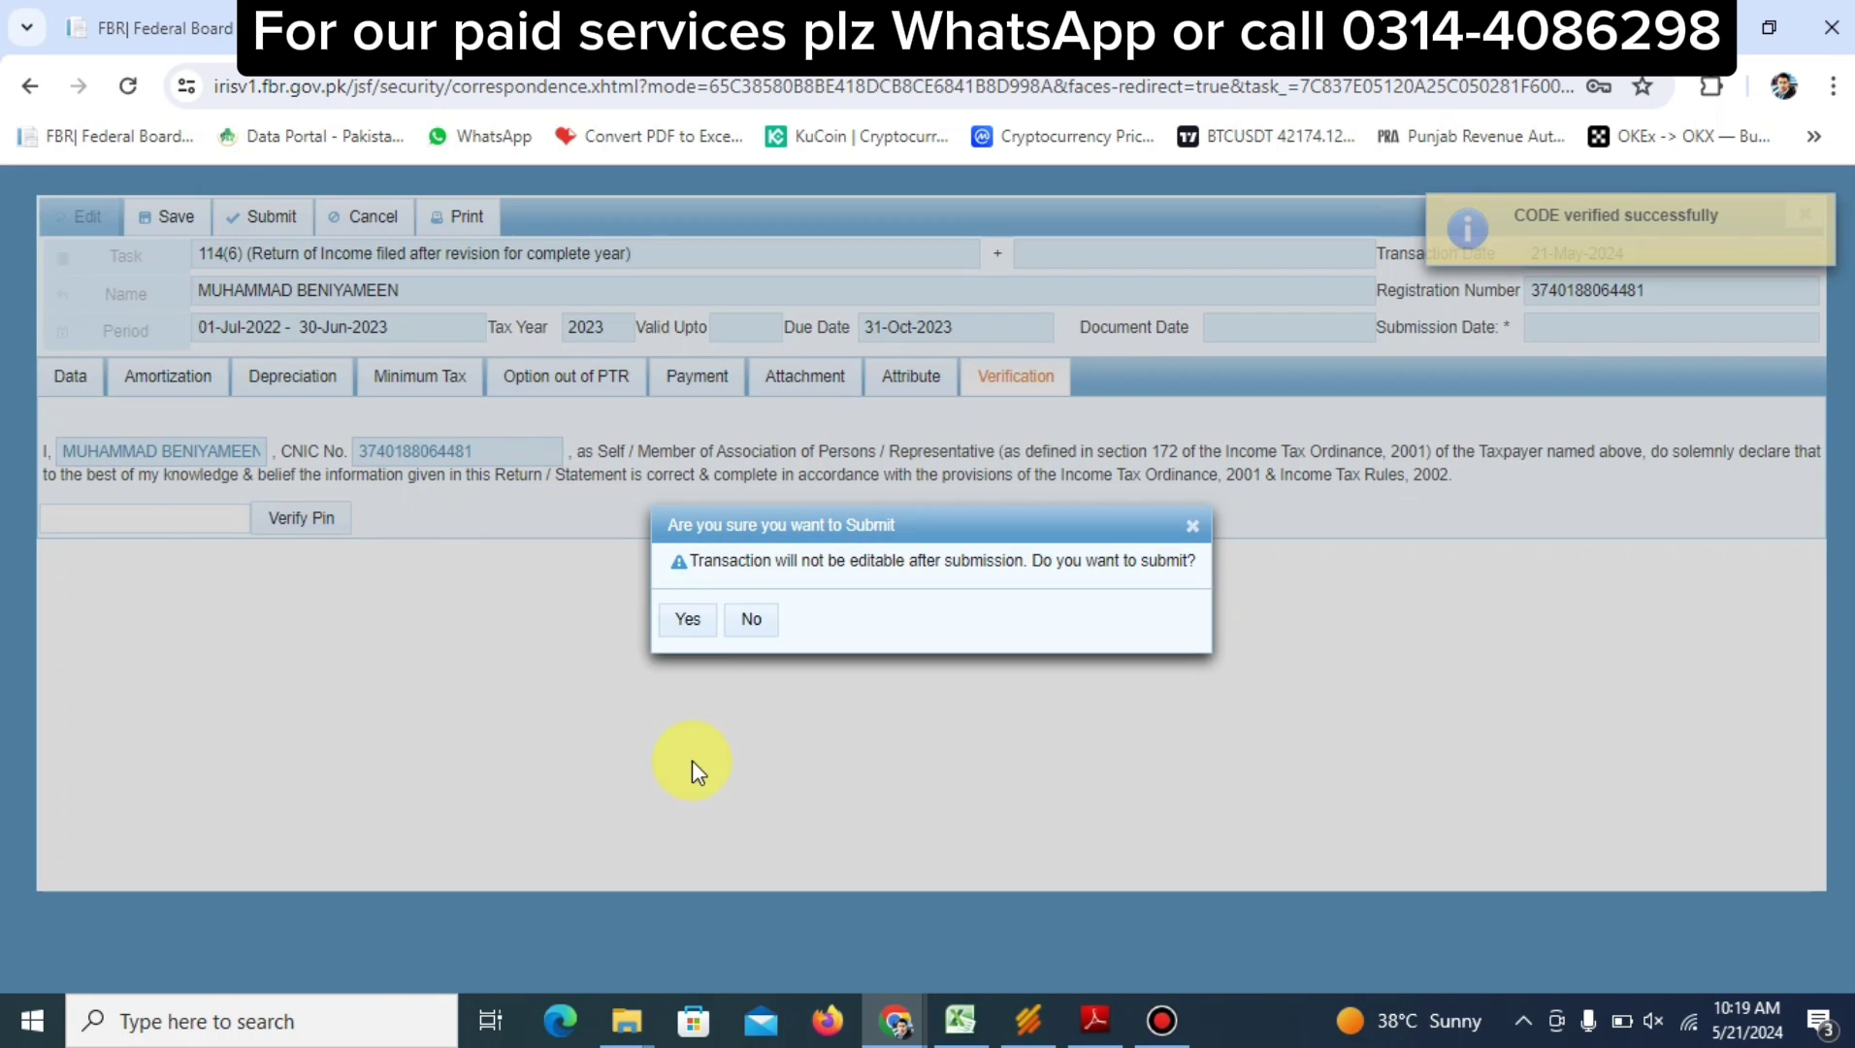
pyautogui.click(687, 621)
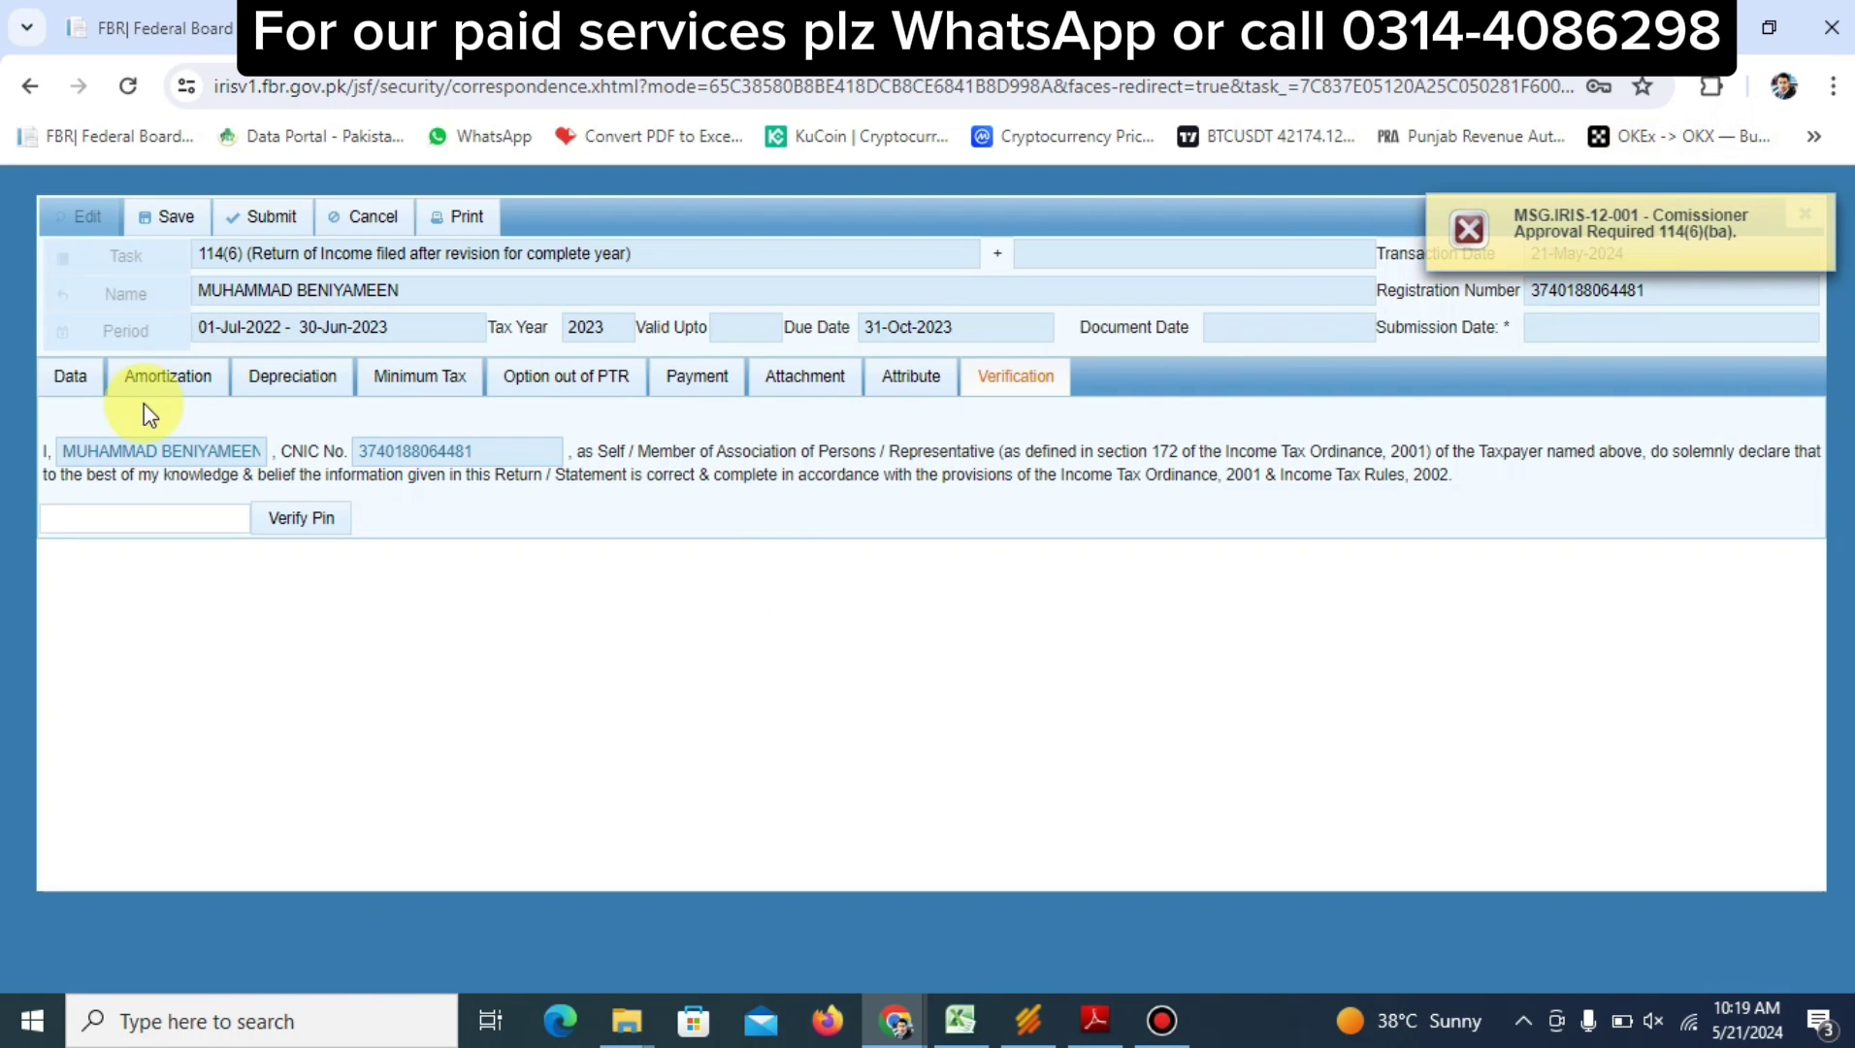
pyautogui.click(71, 380)
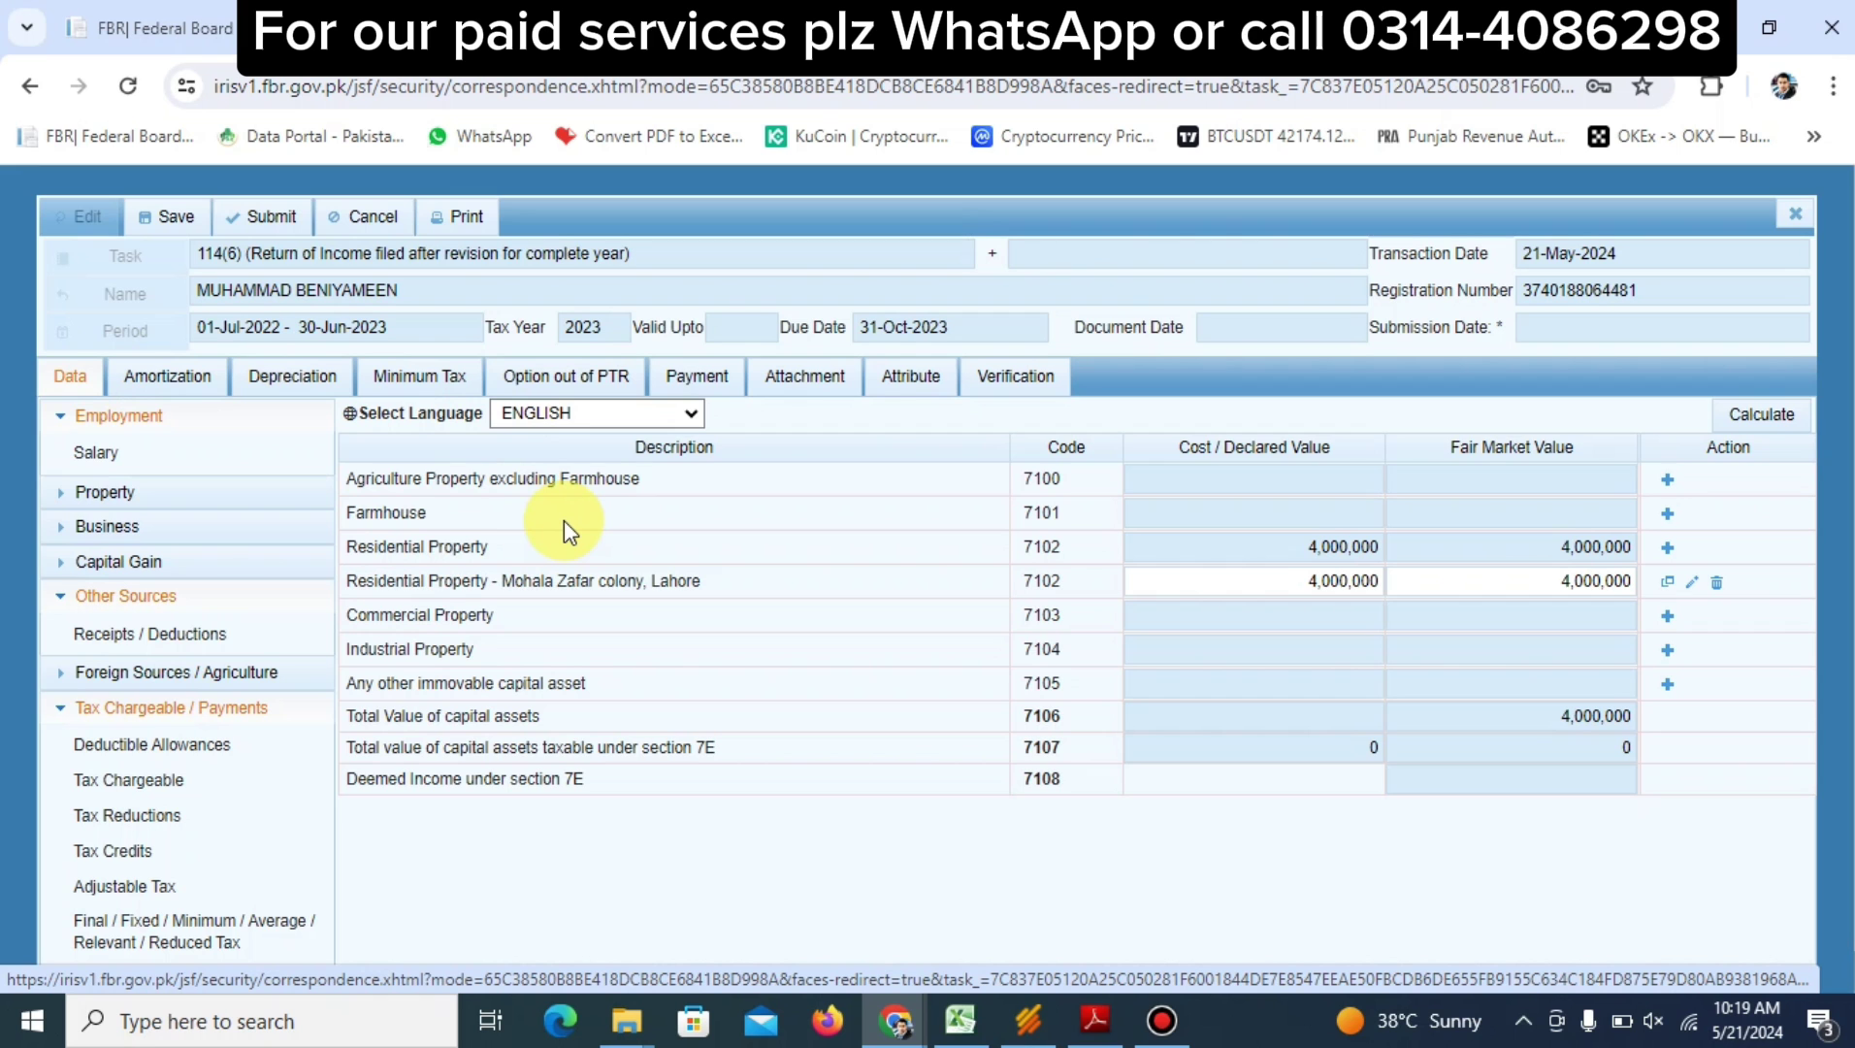
# Check row 5000's 510,000 in Computations, then open Other Sources Receipts / Deductions
pyautogui.scroll(-1, 97, 766)
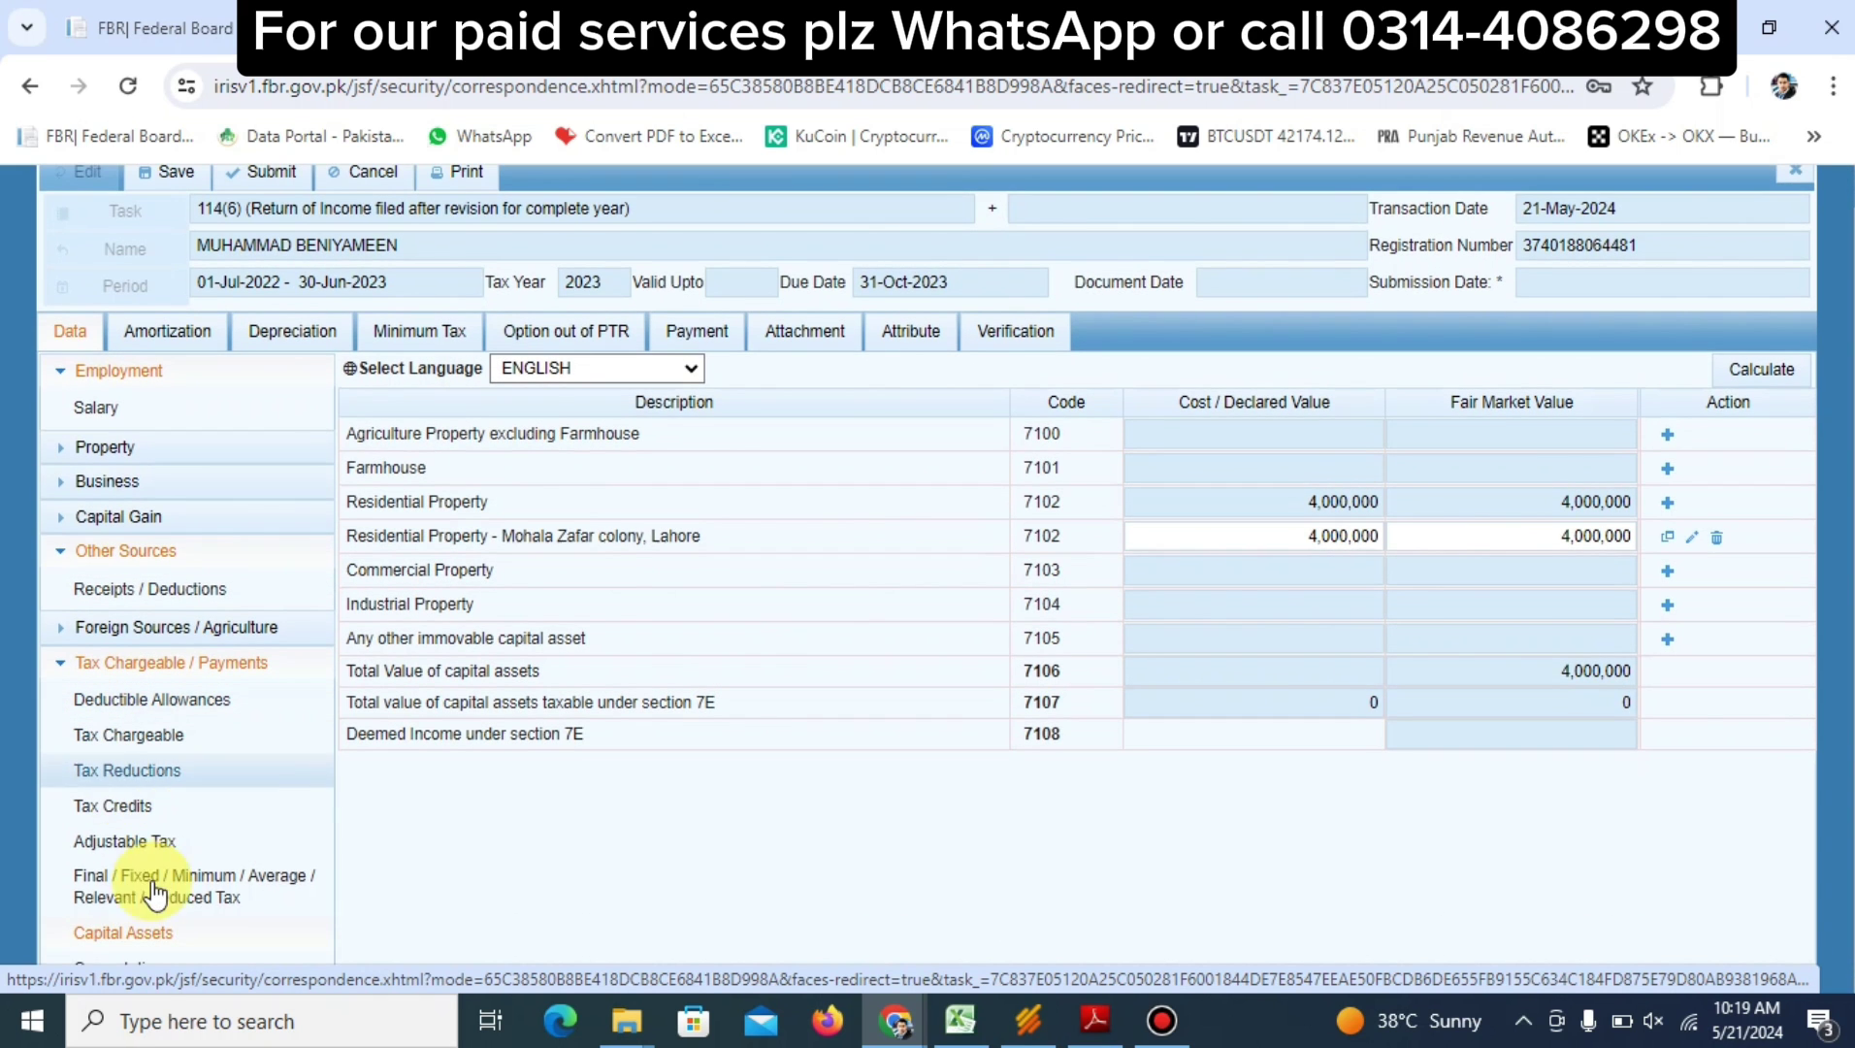
pyautogui.click(144, 970)
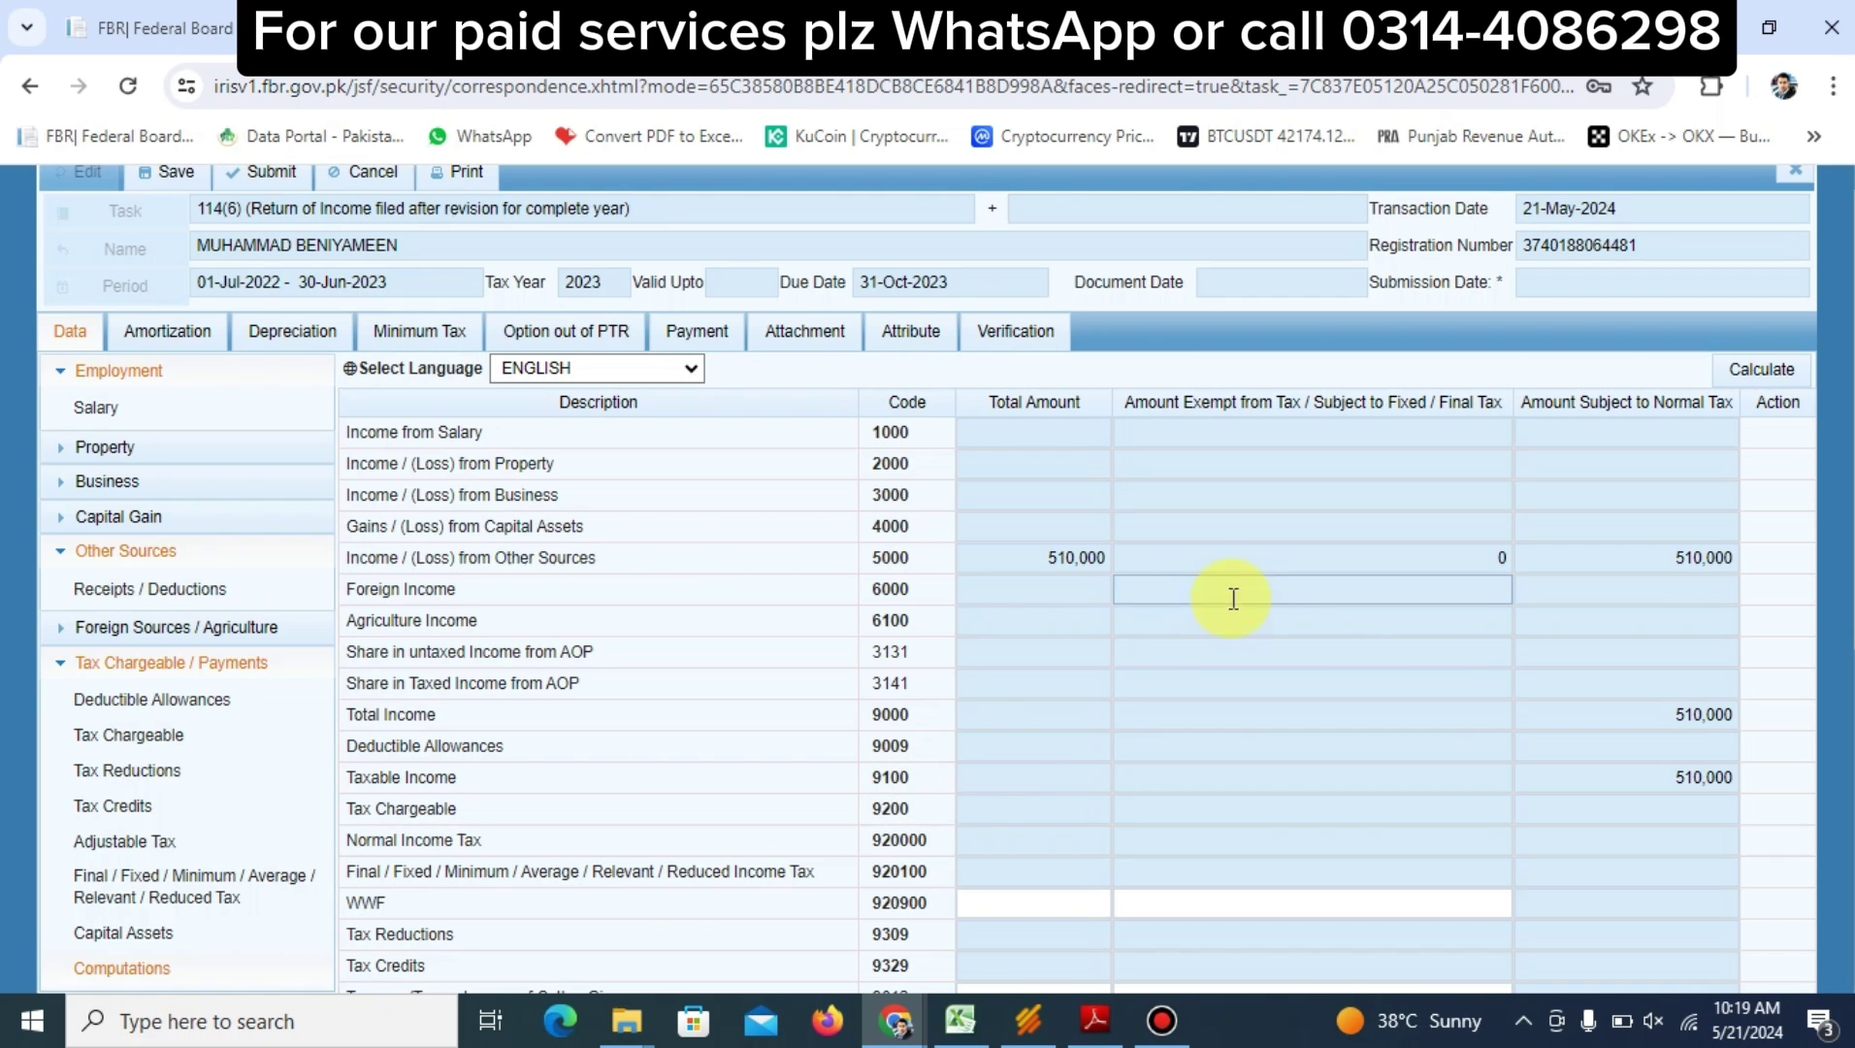
pyautogui.scroll(-6, 974, 599)
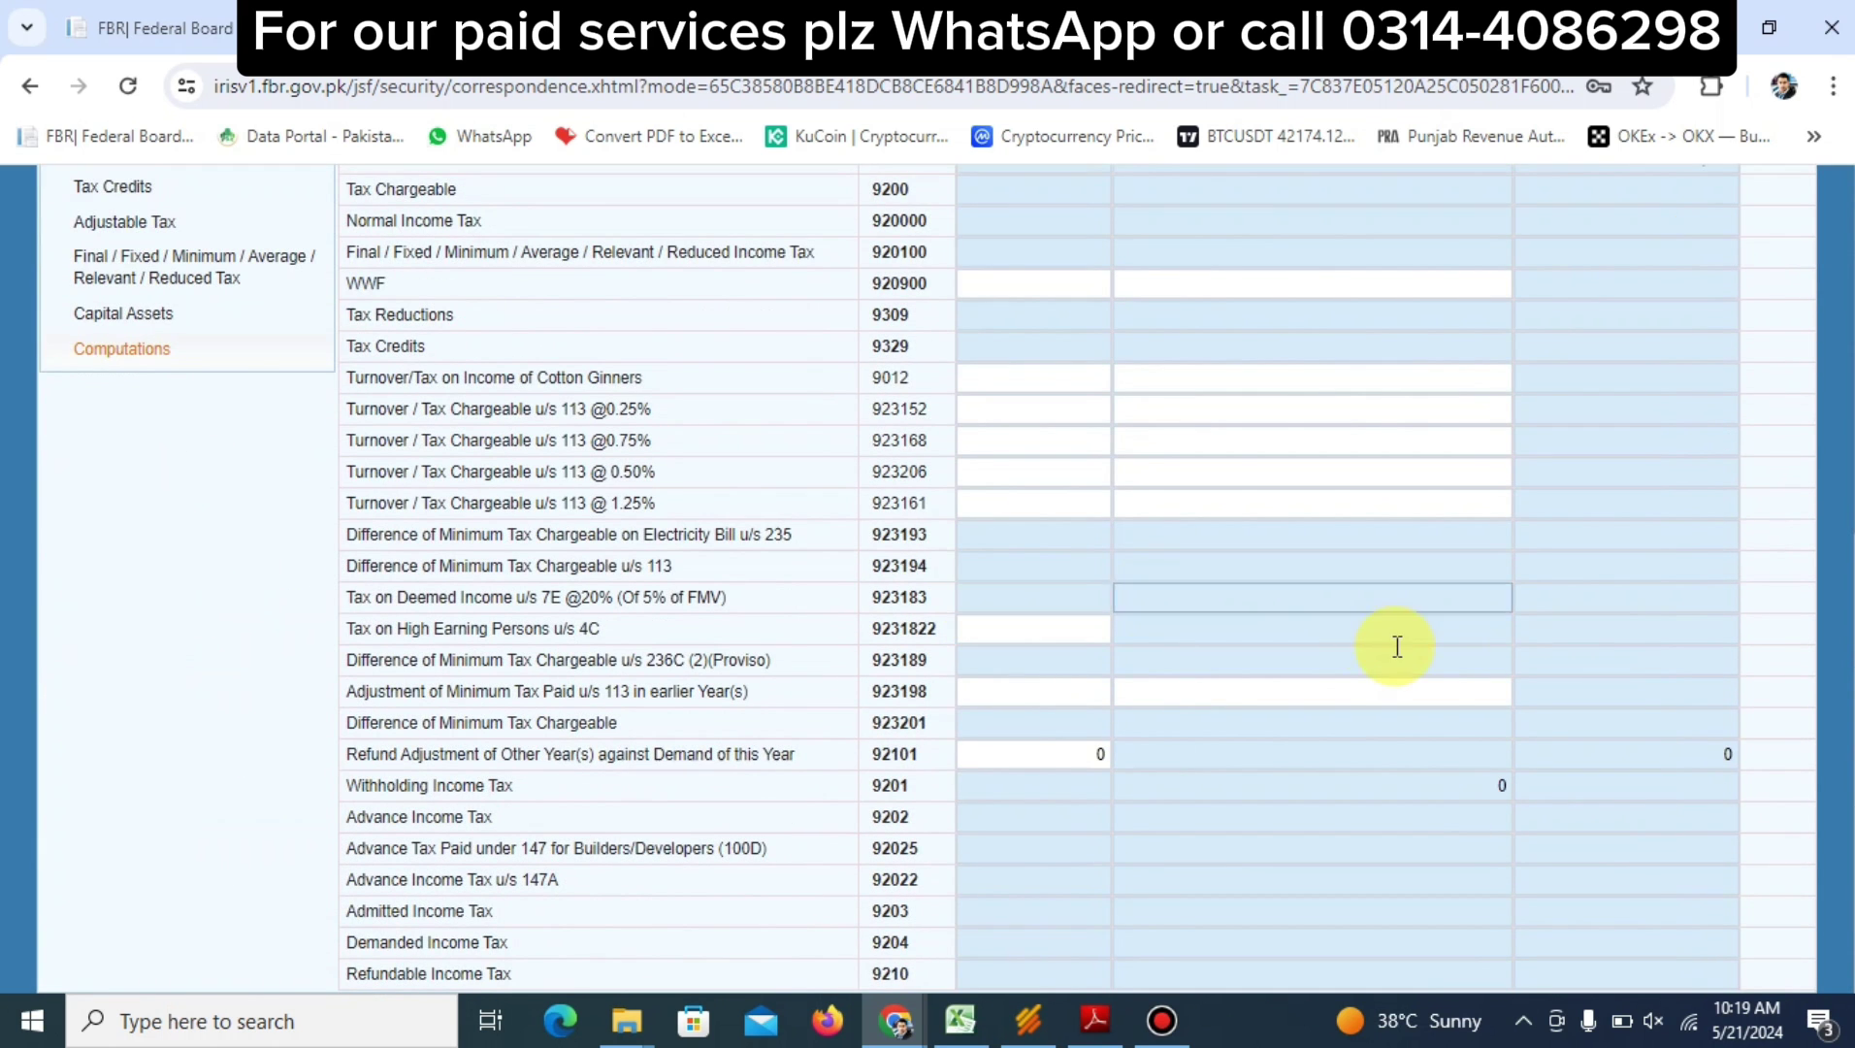
pyautogui.scroll(7, 1395, 642)
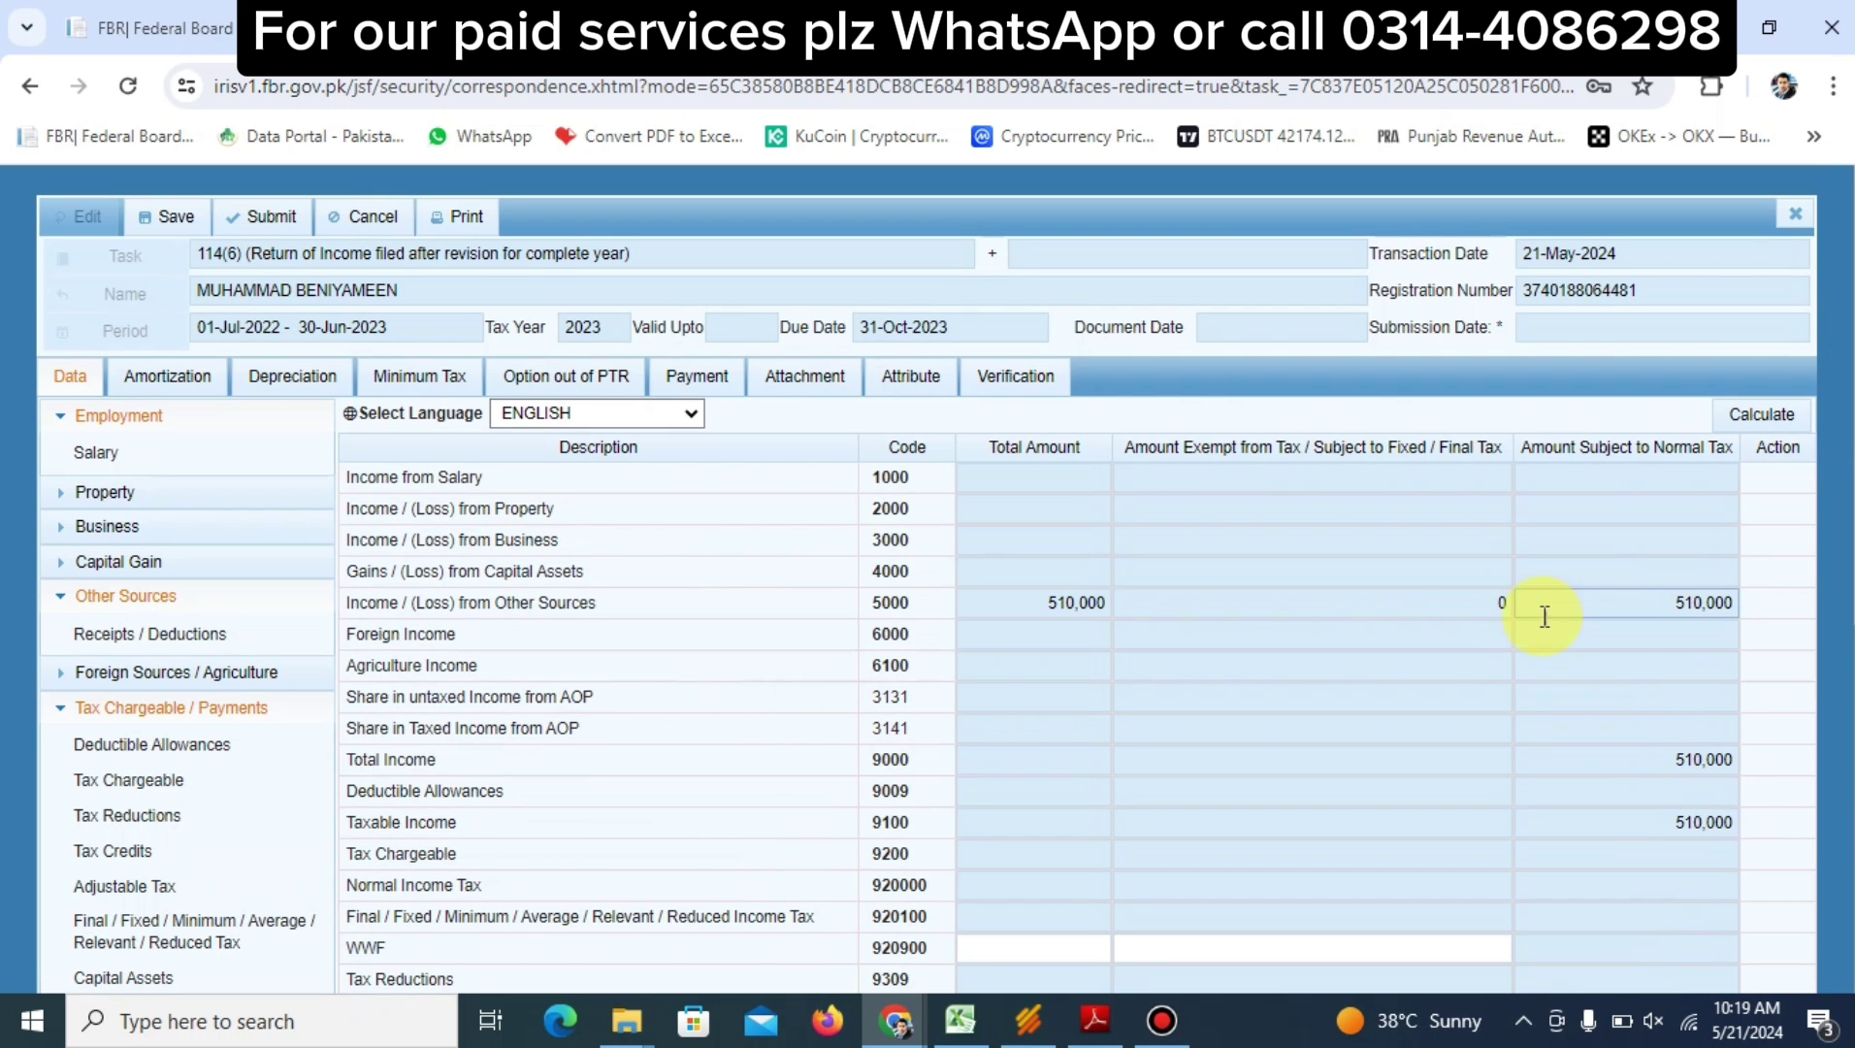
pyautogui.scroll(-7, 1548, 613)
pyautogui.scroll(7, 1632, 796)
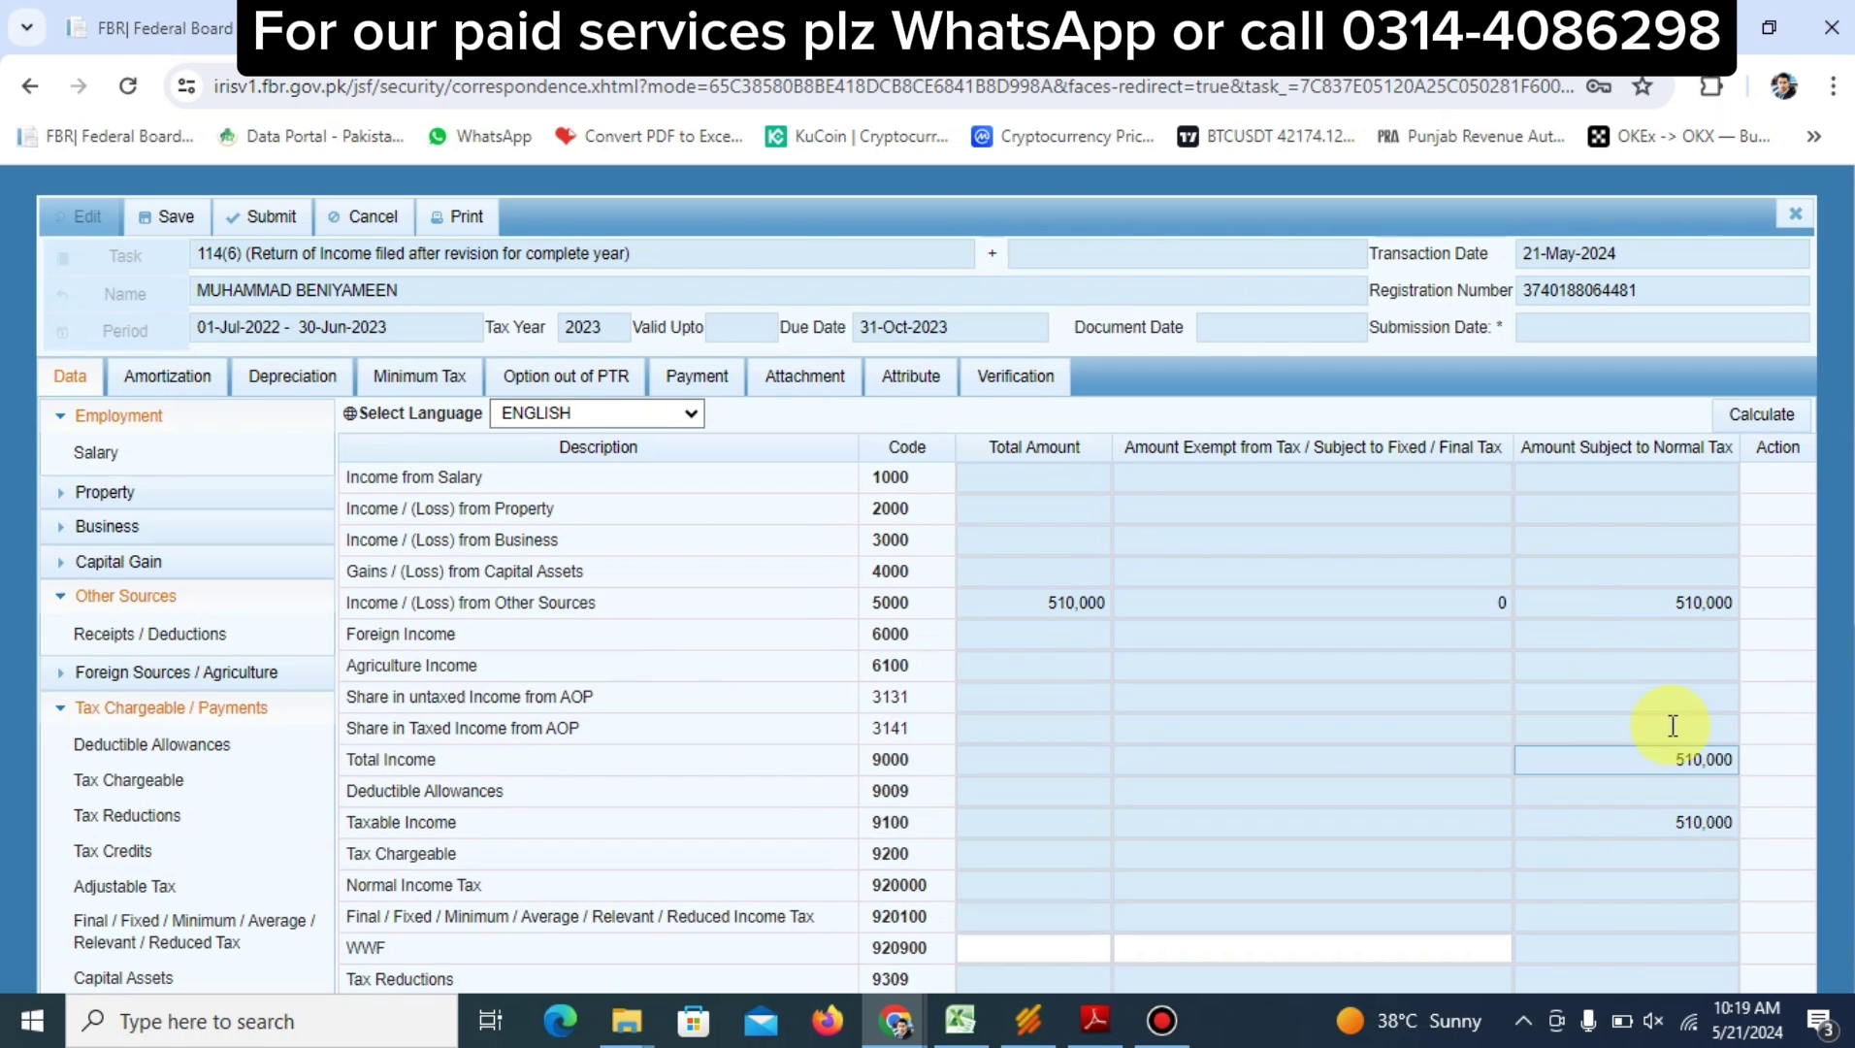
pyautogui.click(1675, 601)
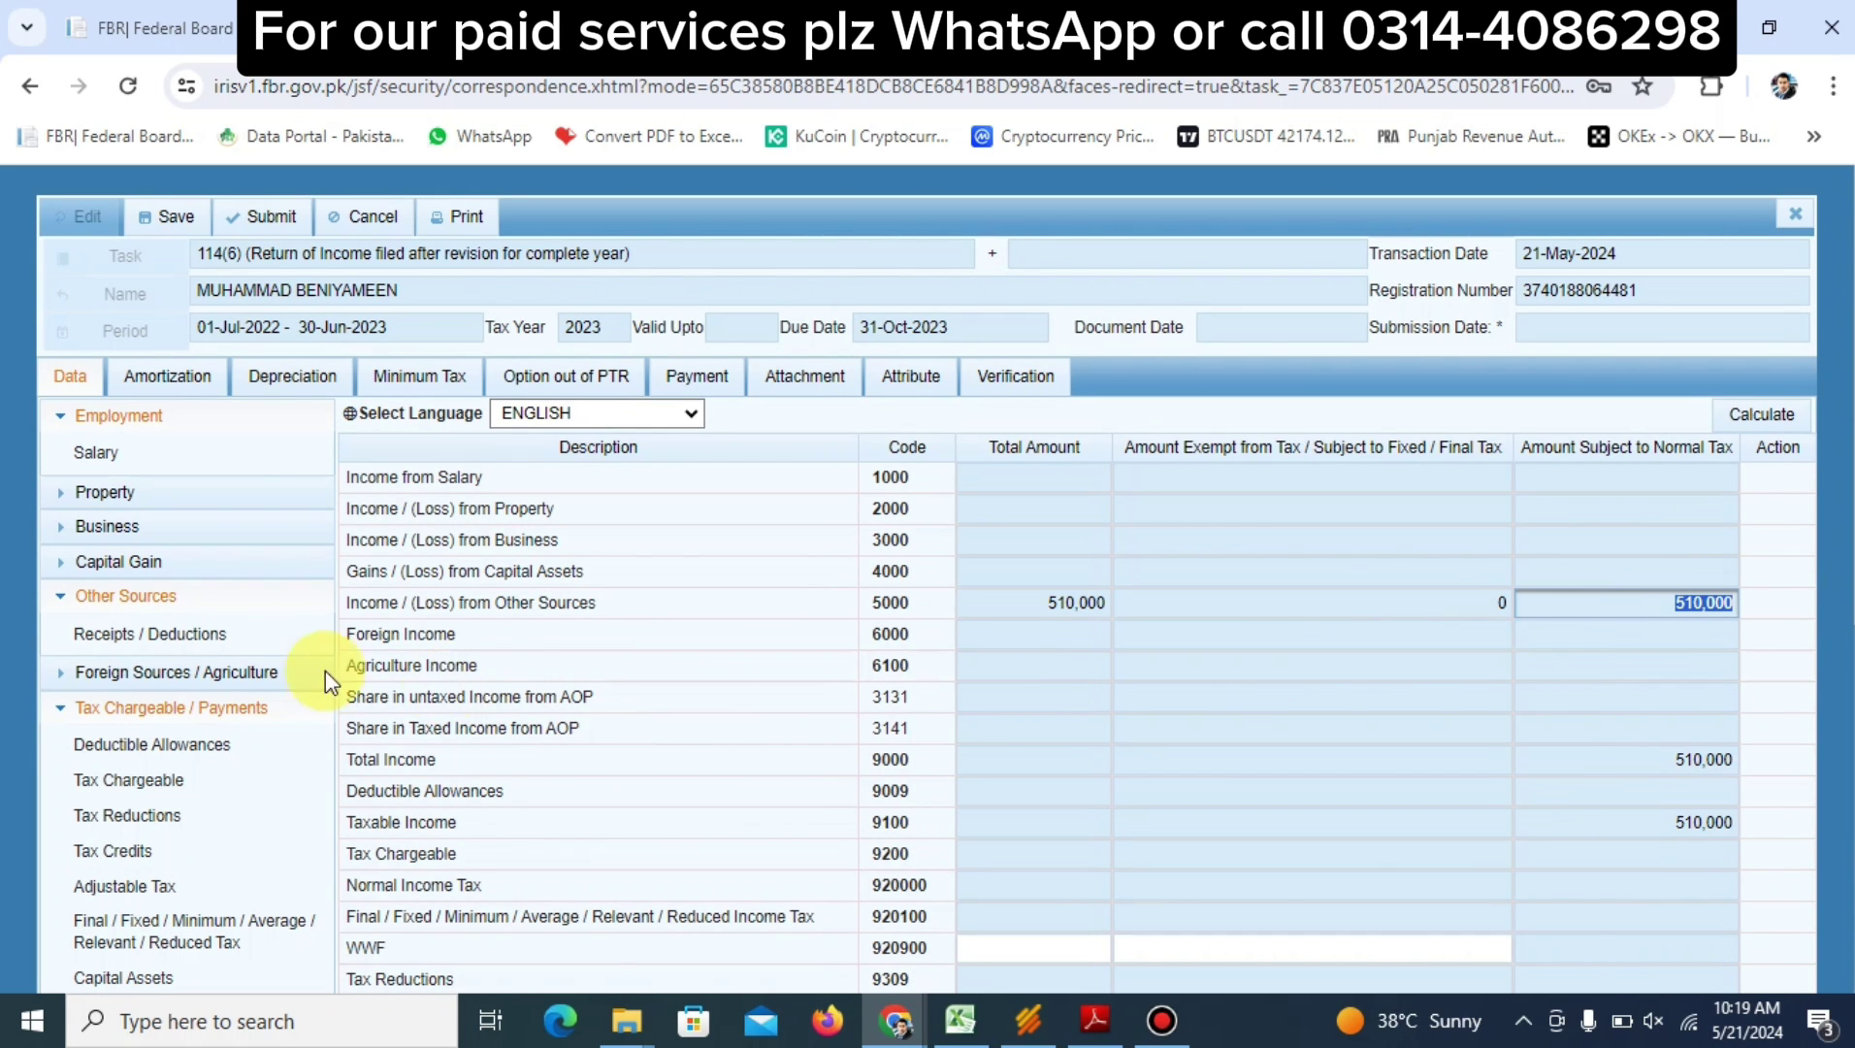
pyautogui.click(191, 635)
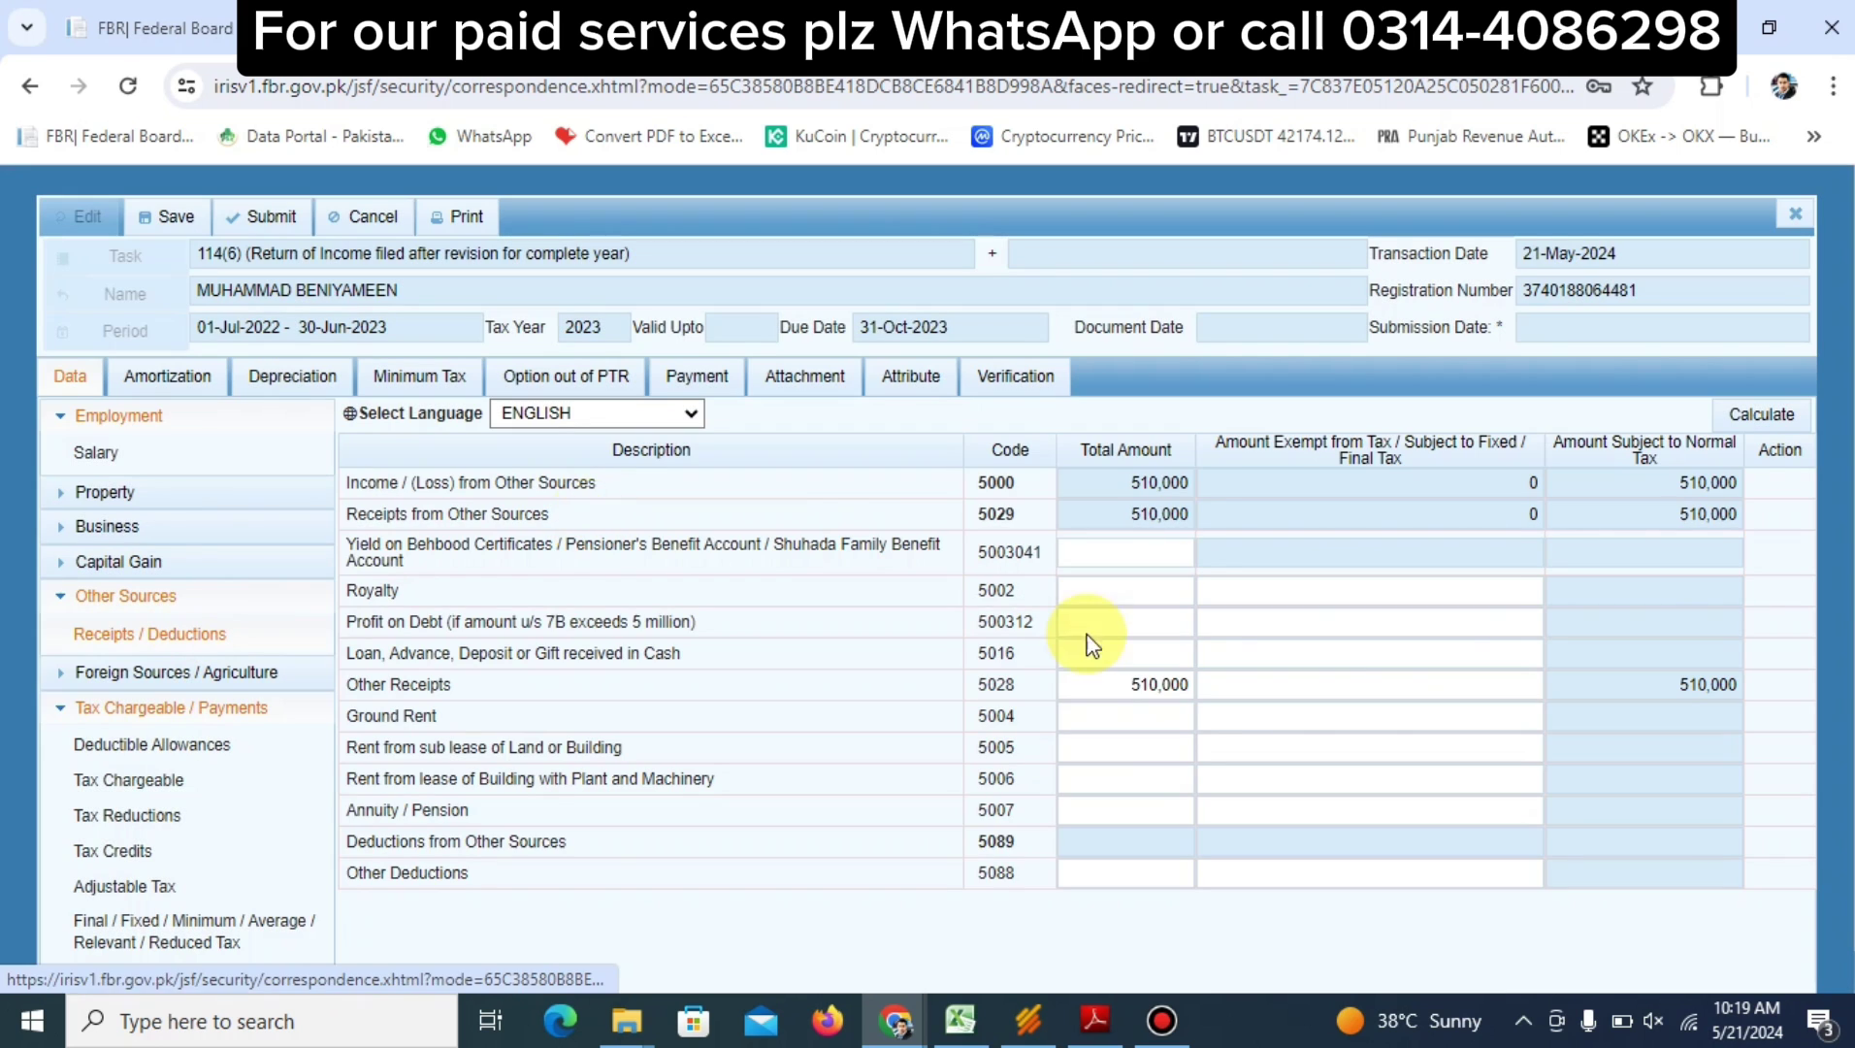
# Set Other Receipts (5028) to 511,000, recalculate, and submit the revised return with Yes
pyautogui.click(1116, 691)
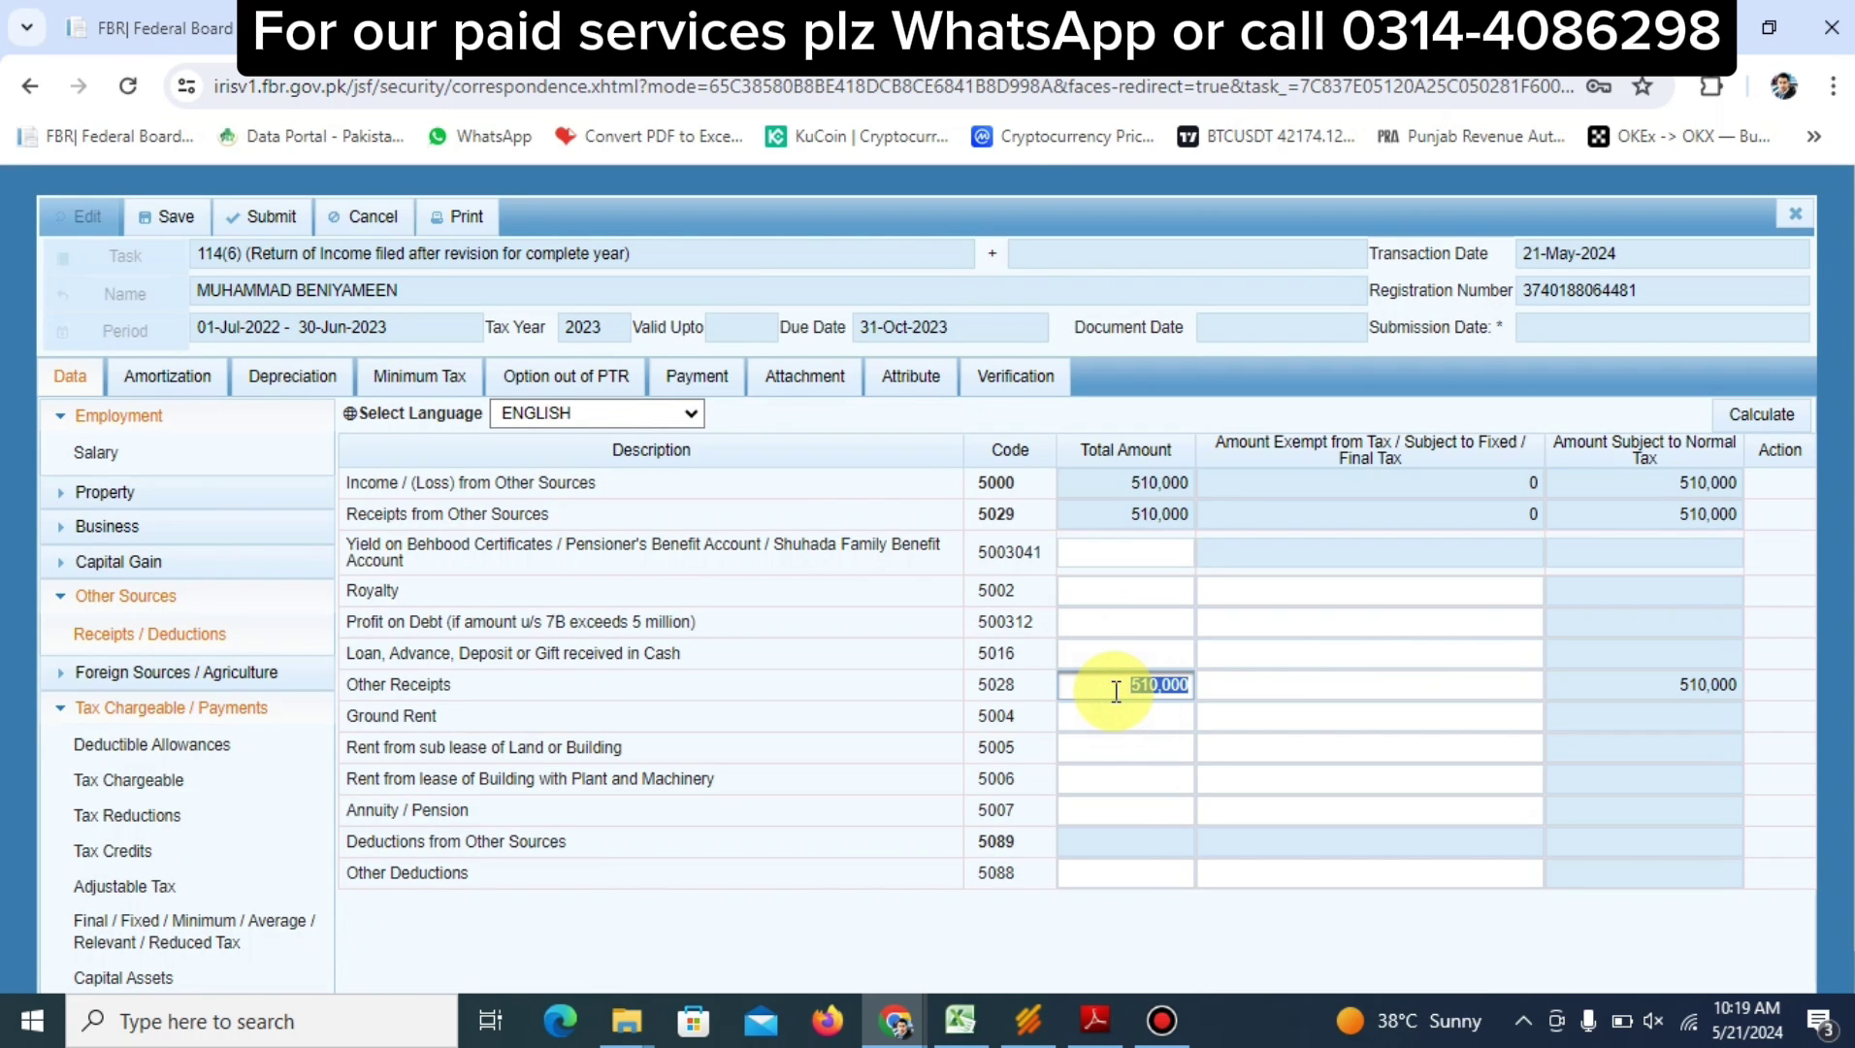
pyautogui.write('511000')
pyautogui.click(1739, 429)
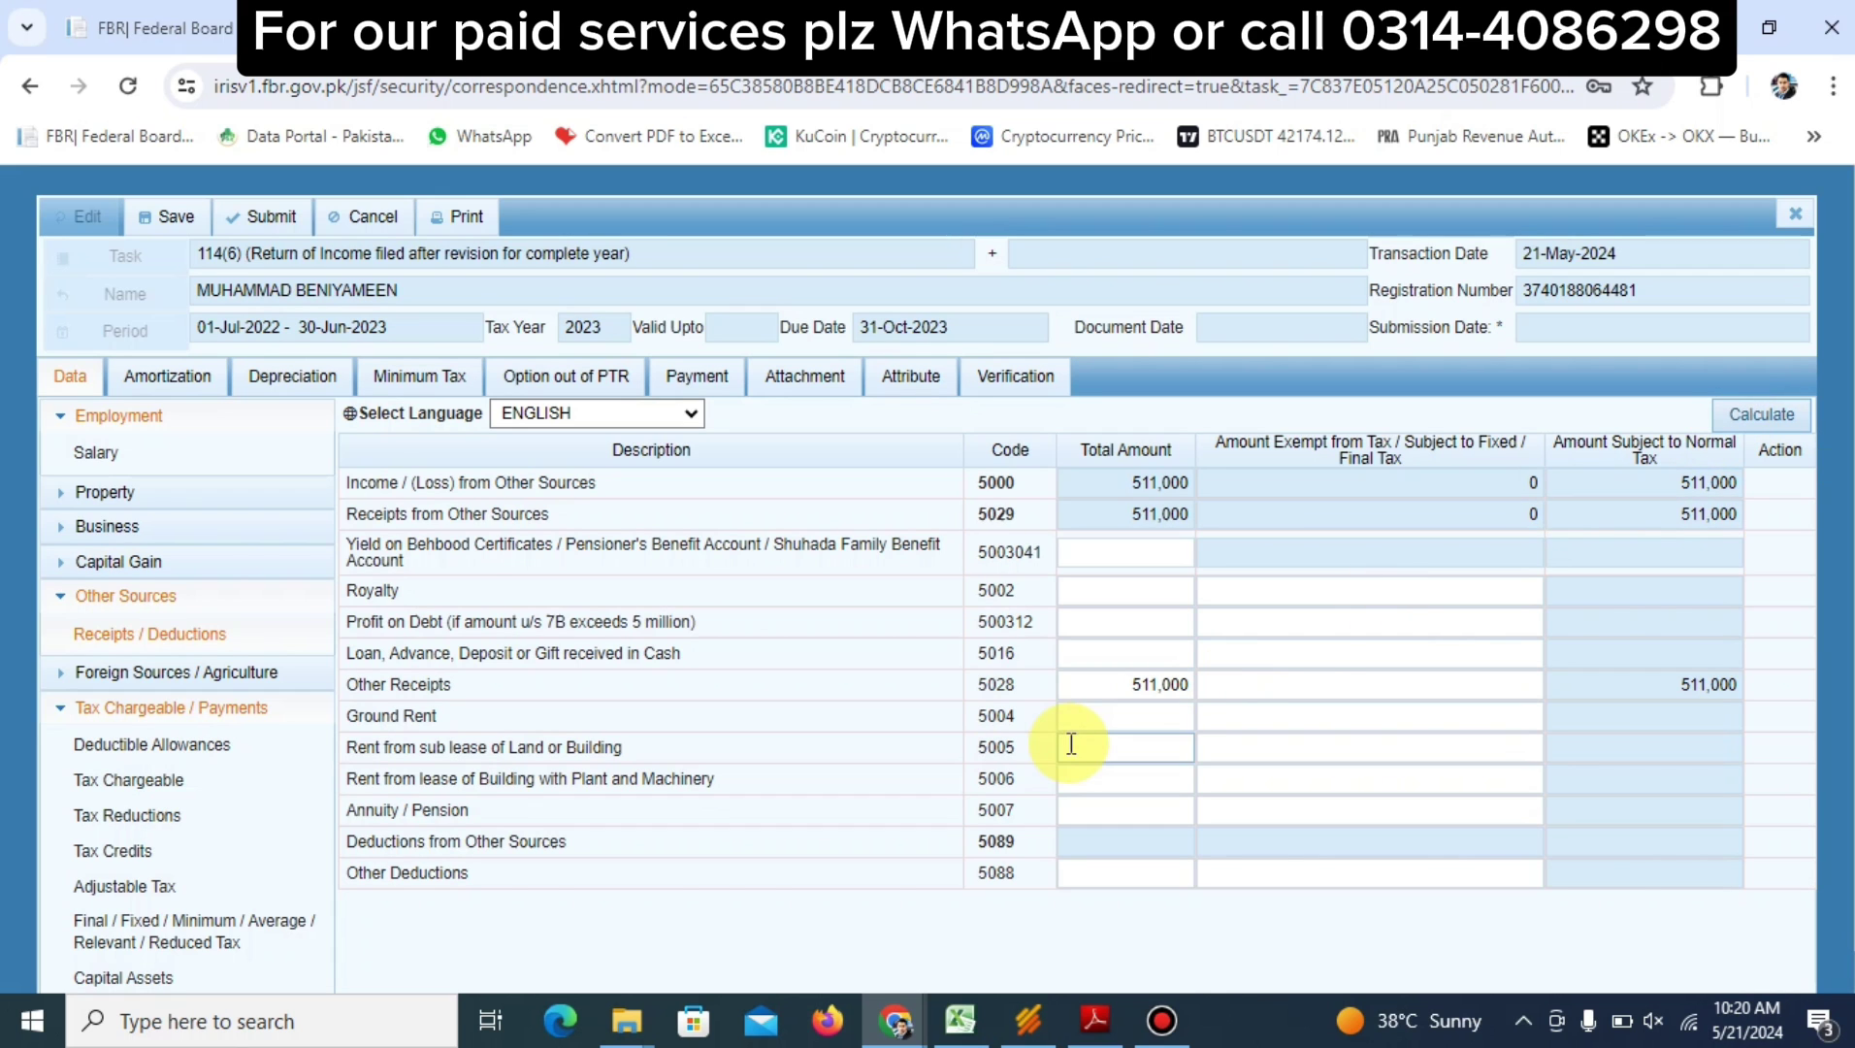
pyautogui.click(279, 224)
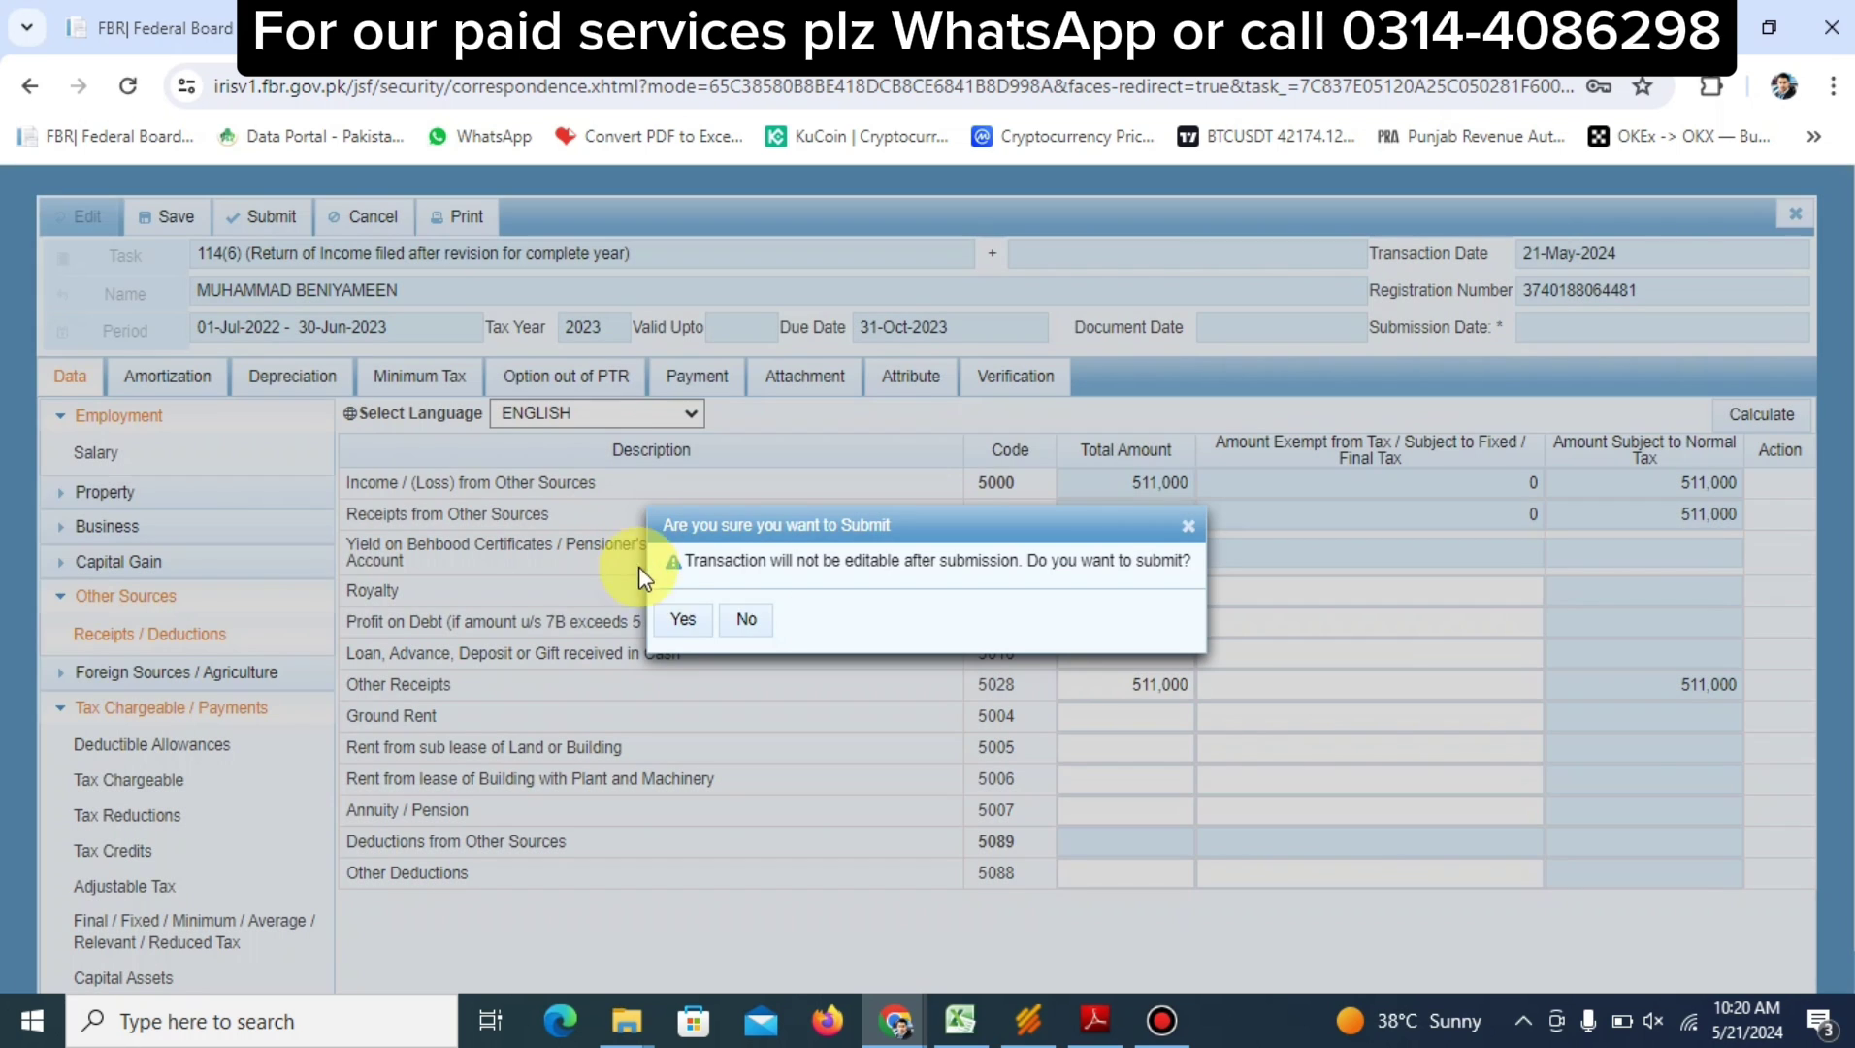
pyautogui.click(683, 621)
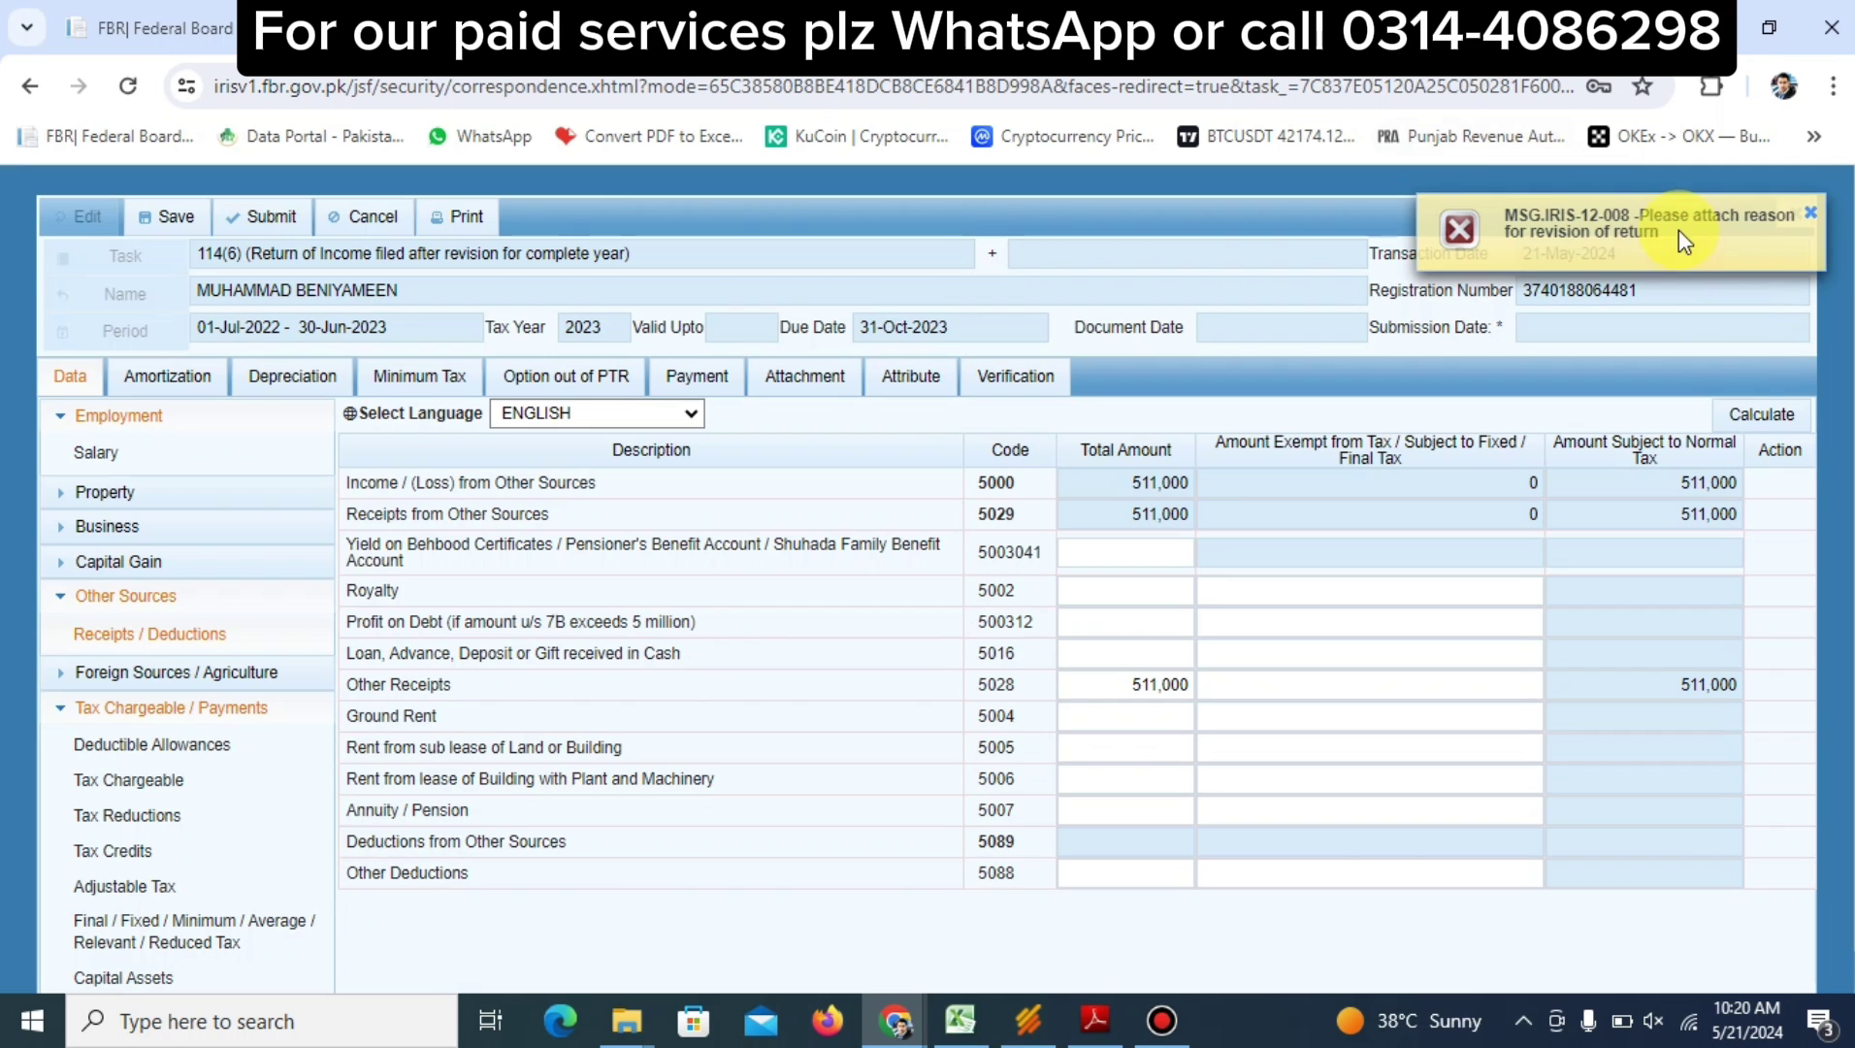
# Attach Reason For Revision.pdf from the Desktop under code 3002 Reason for Revision
pyautogui.click(816, 380)
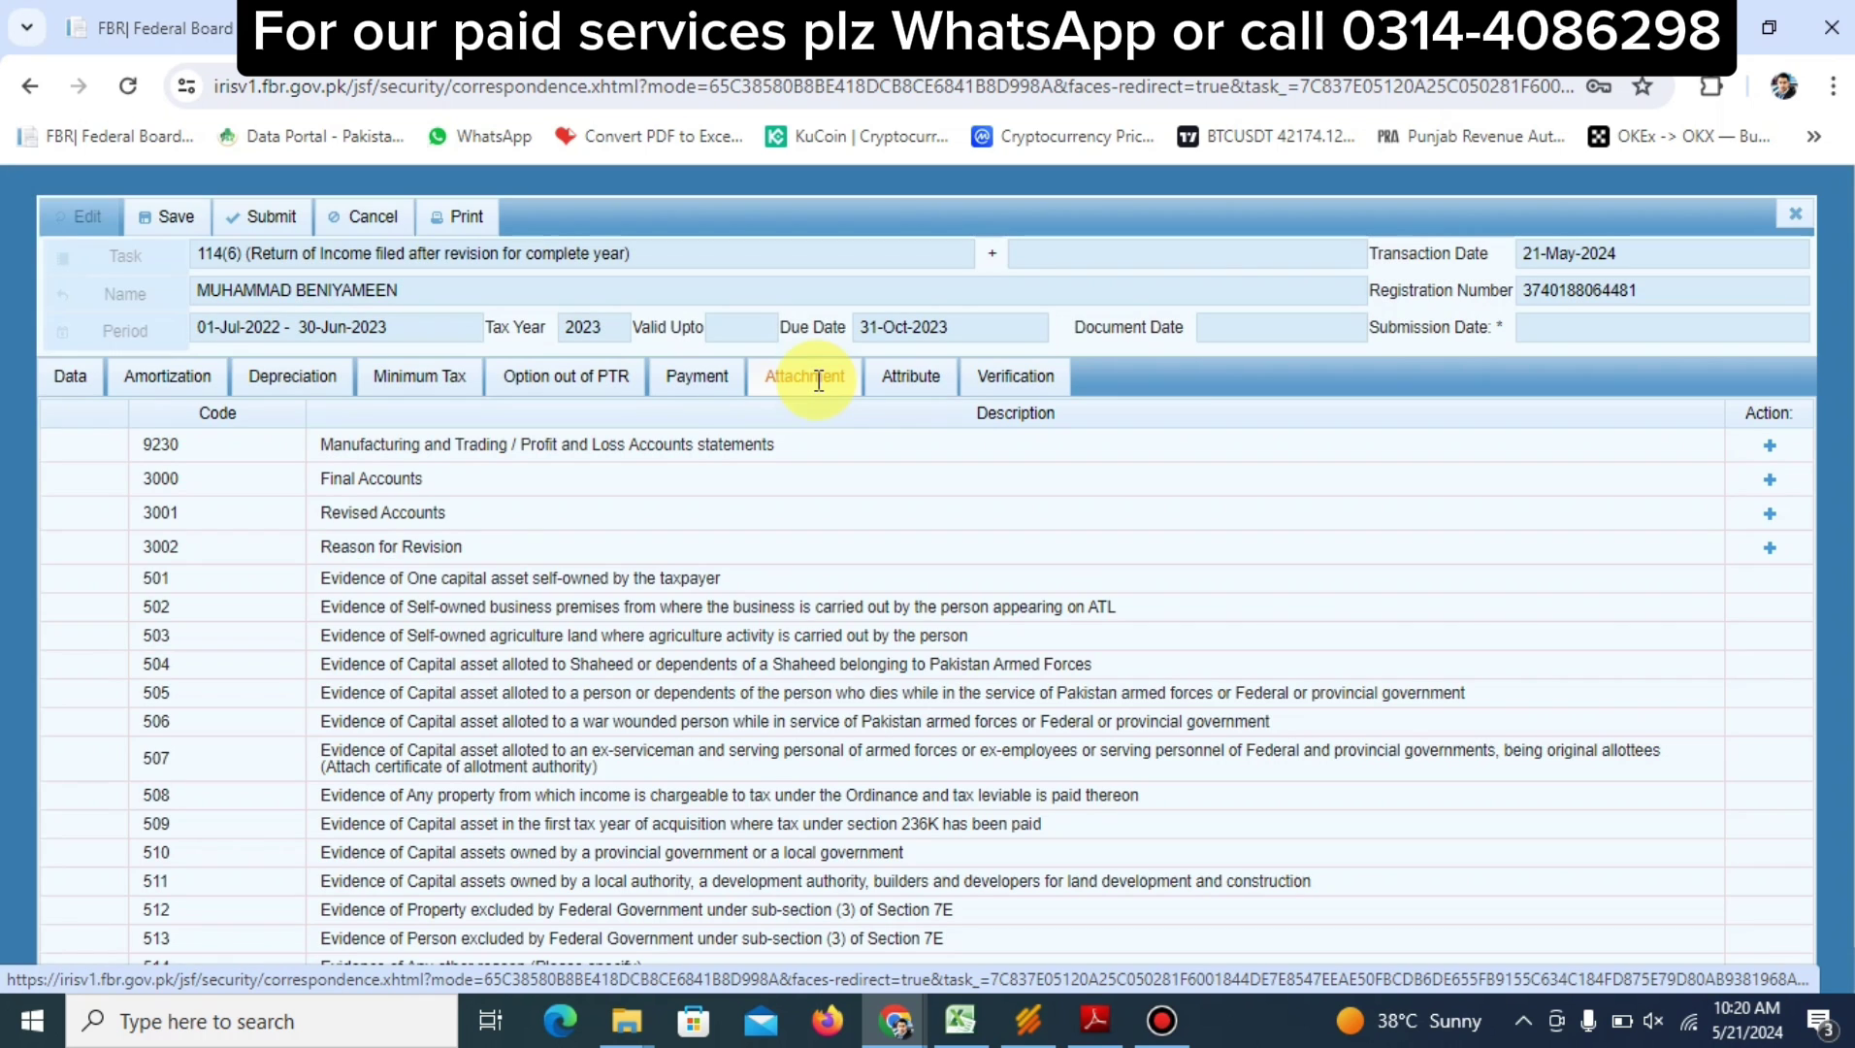
pyautogui.click(1770, 545)
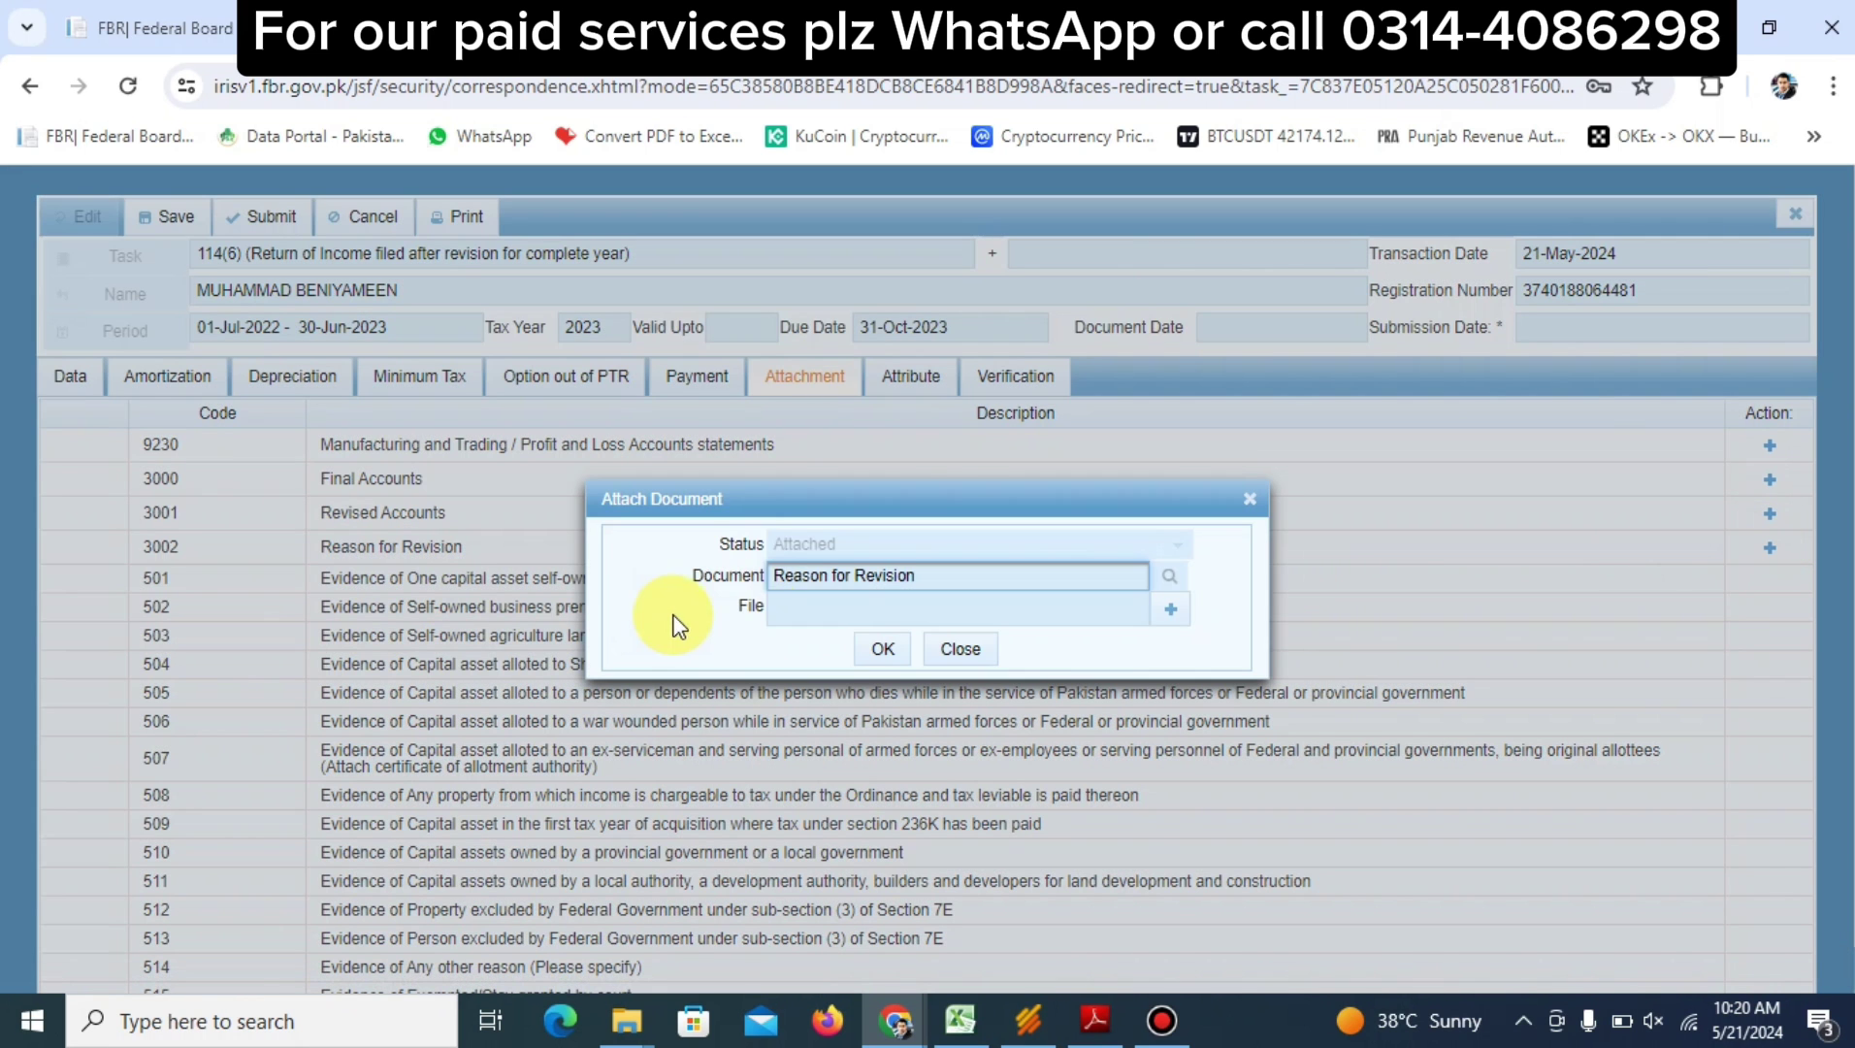
pyautogui.click(1170, 608)
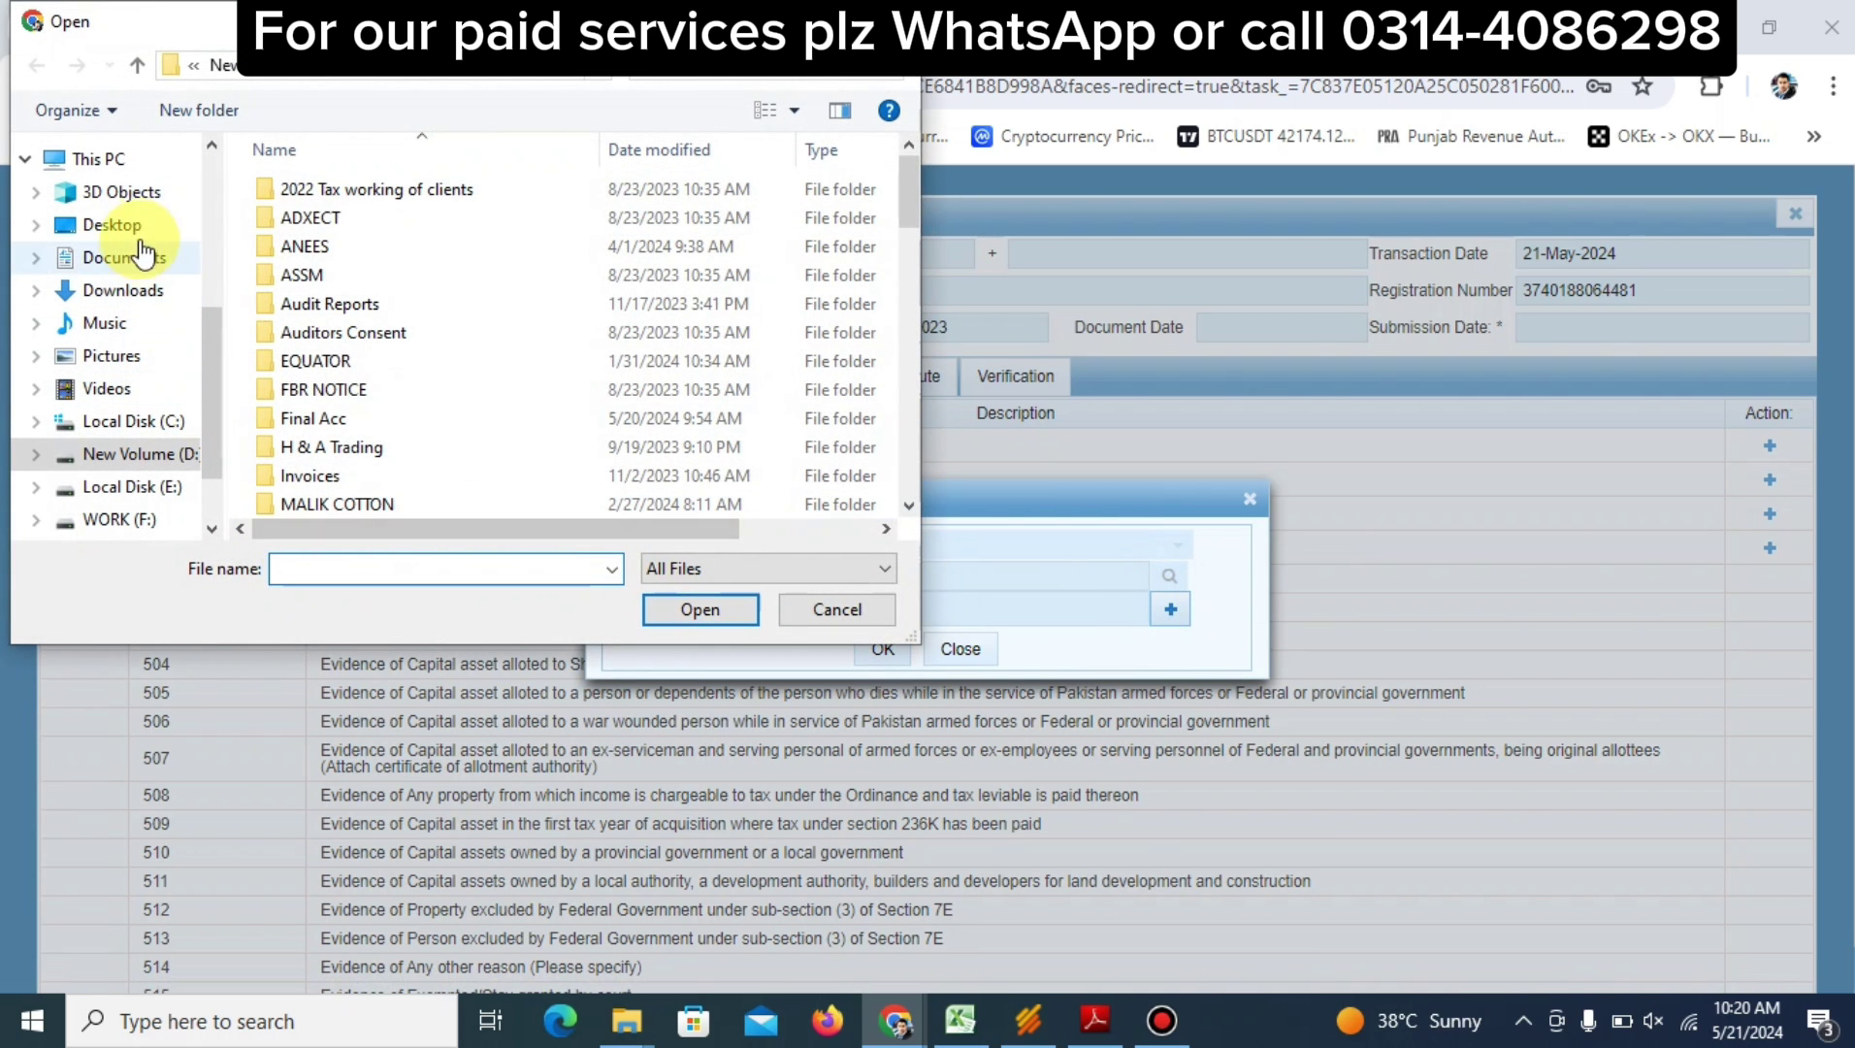
pyautogui.click(114, 226)
pyautogui.click(366, 571)
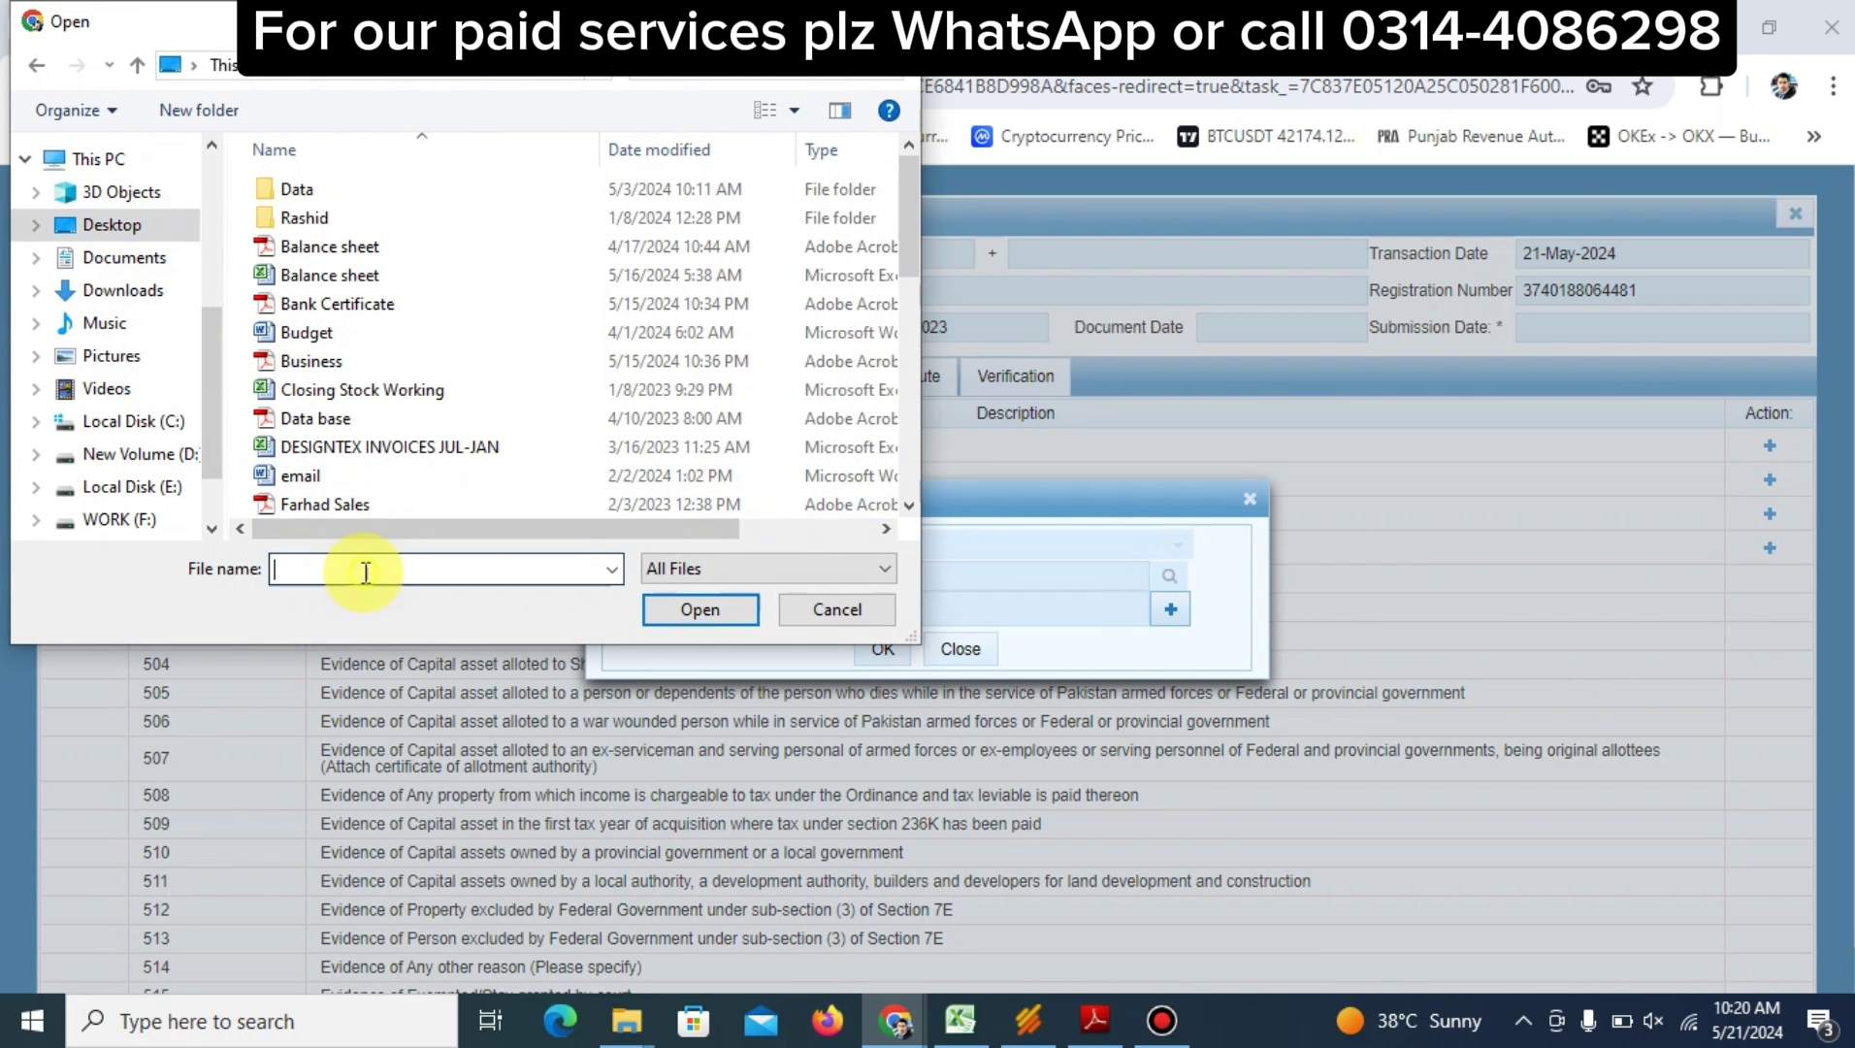
pyautogui.write('r')
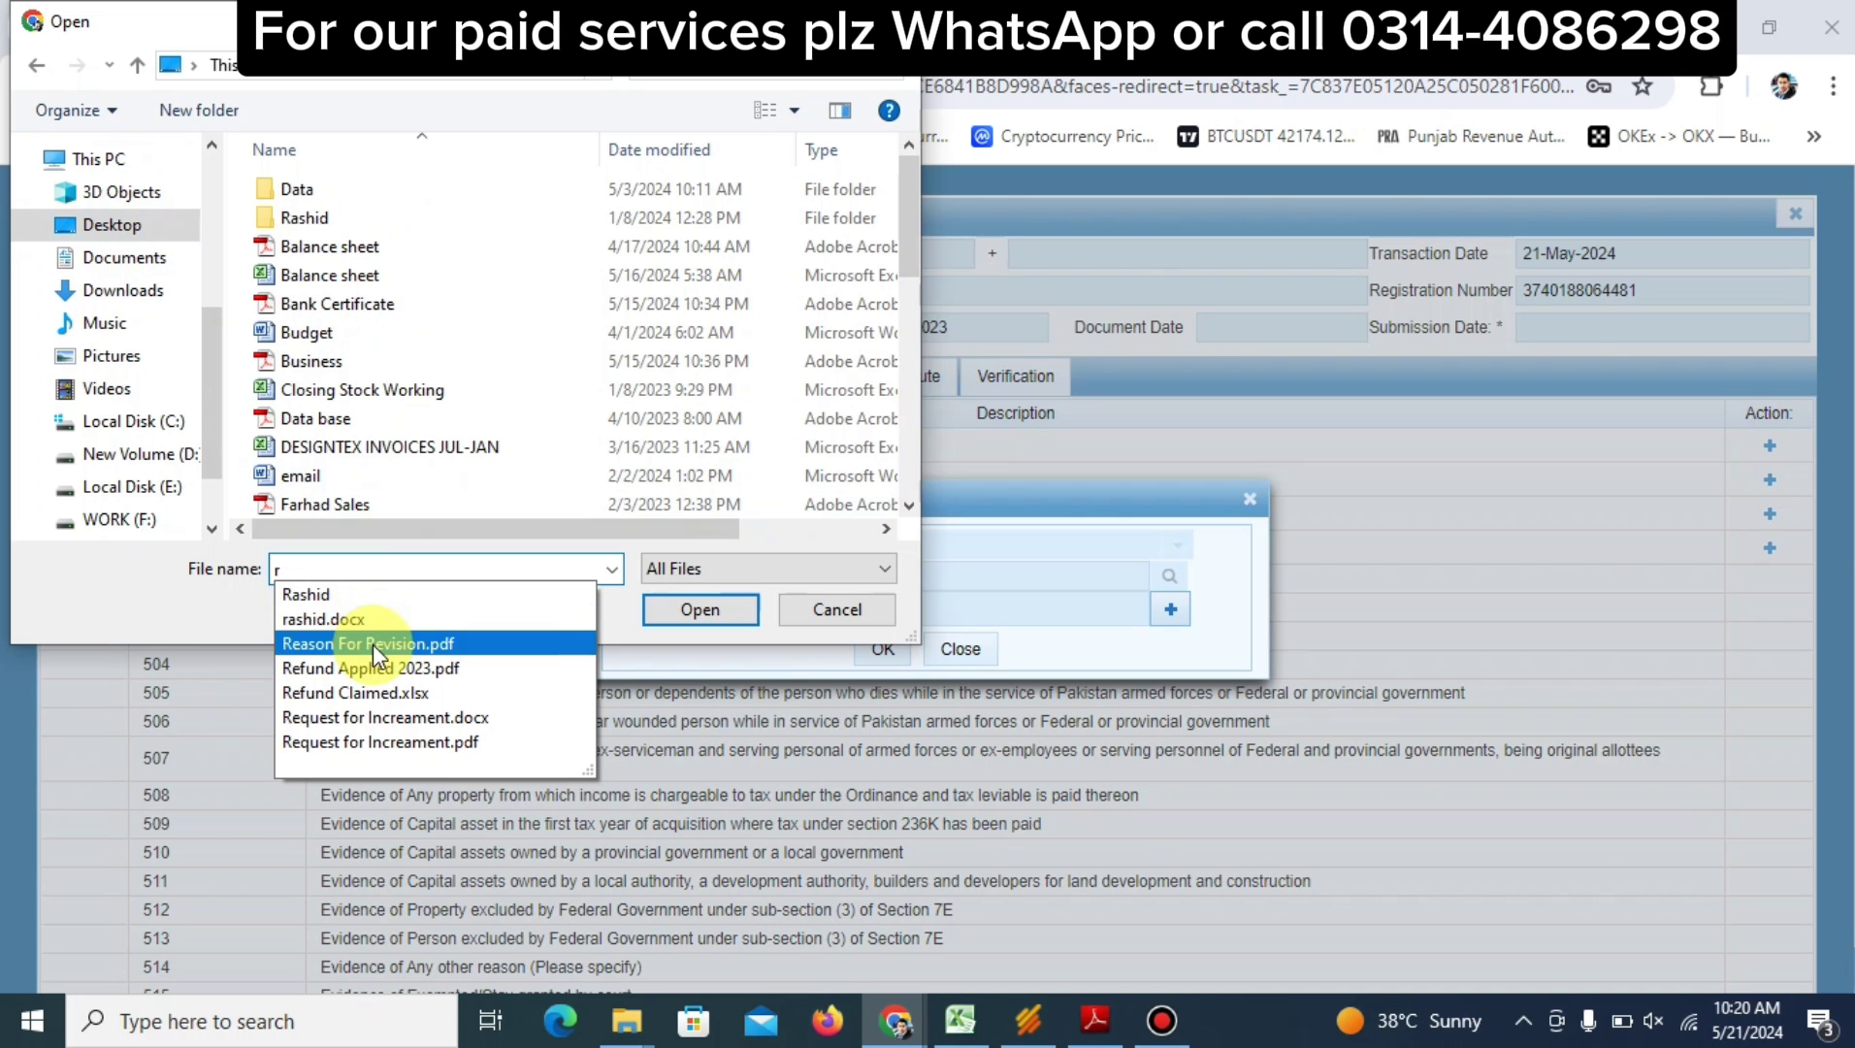
pyautogui.click(456, 643)
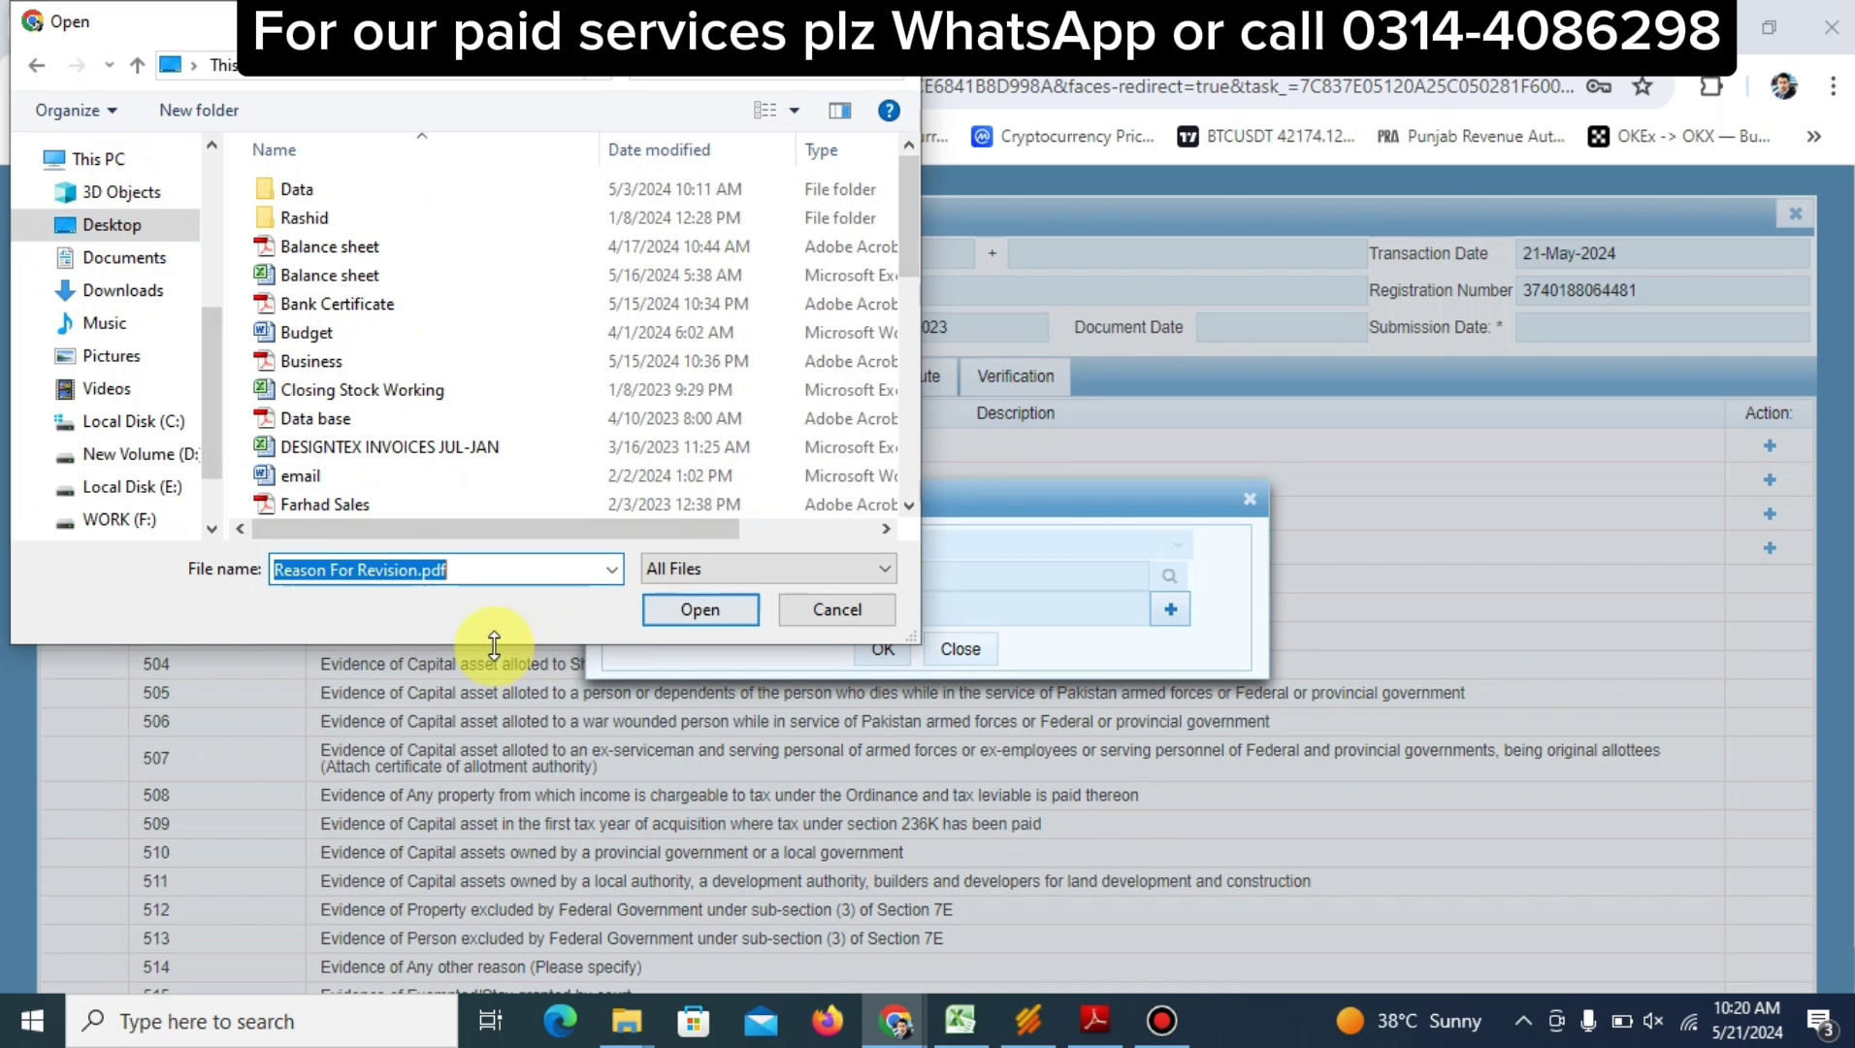
pyautogui.click(699, 611)
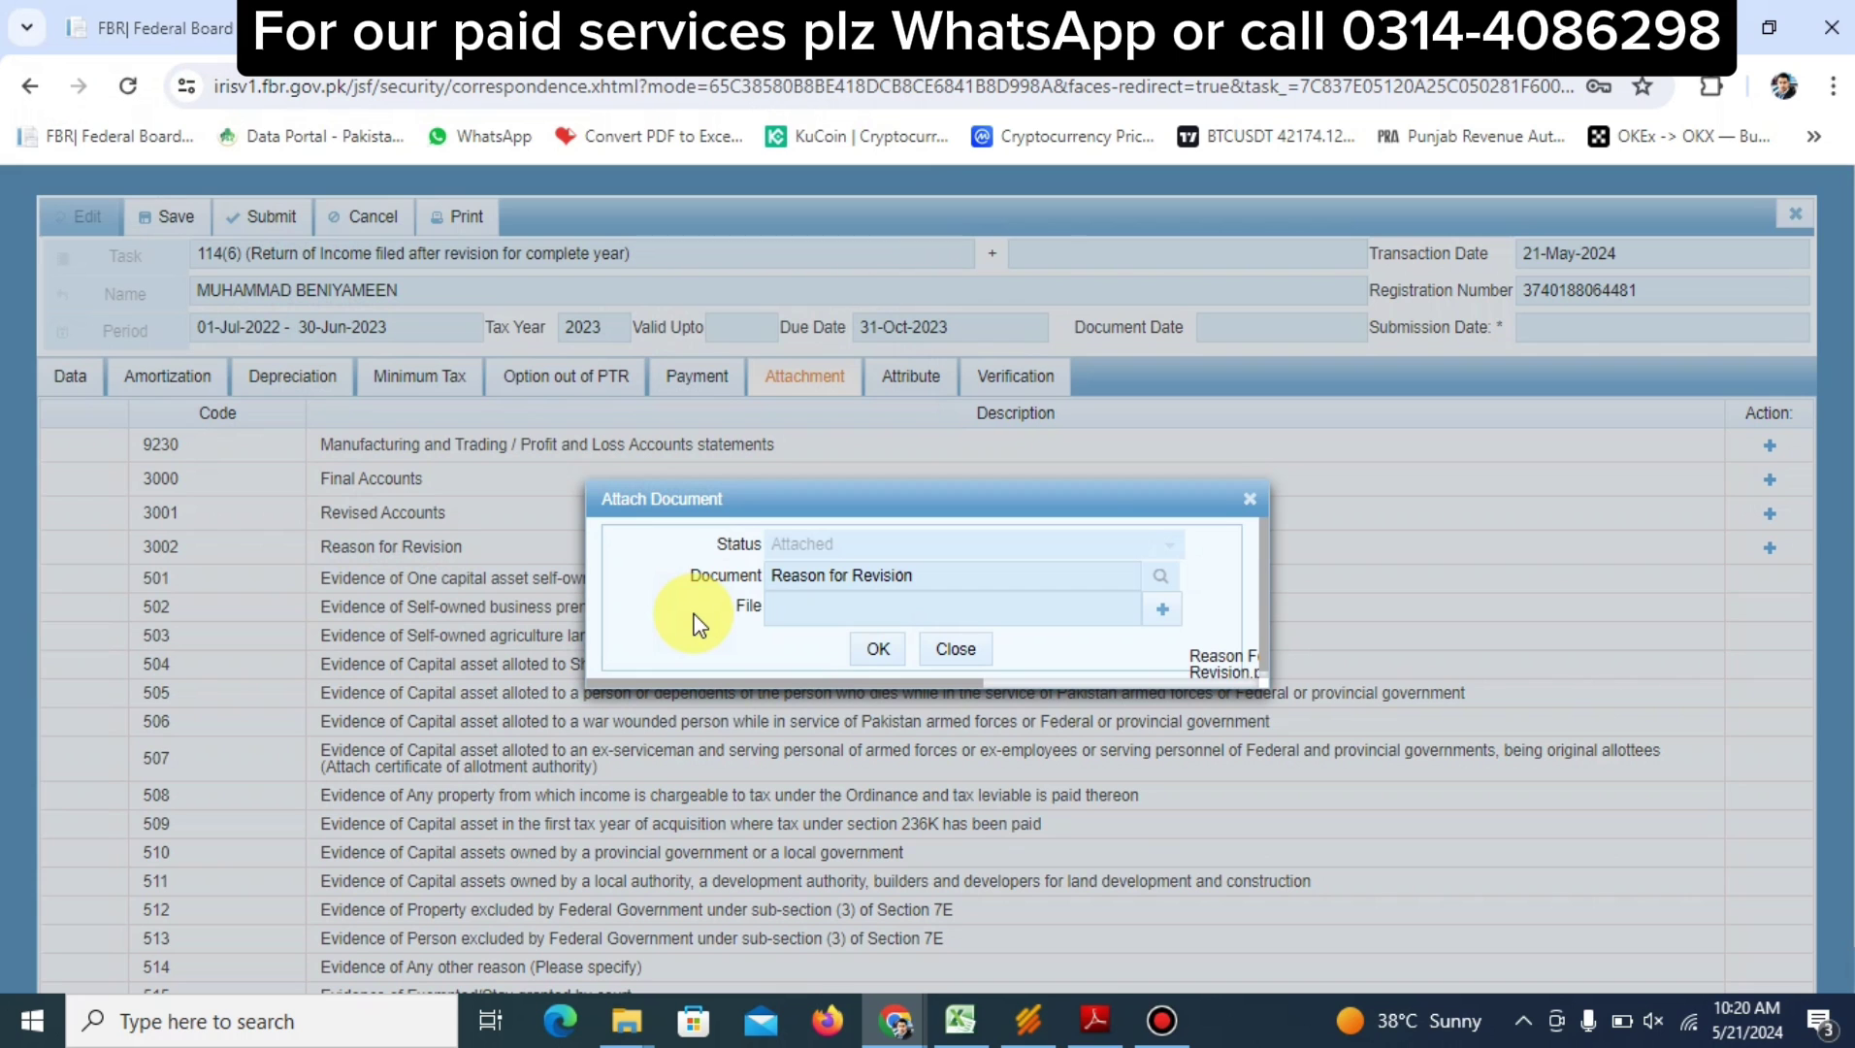
# Save the attachment and submit the revised 2023 return, confirming with Yes
pyautogui.click(874, 648)
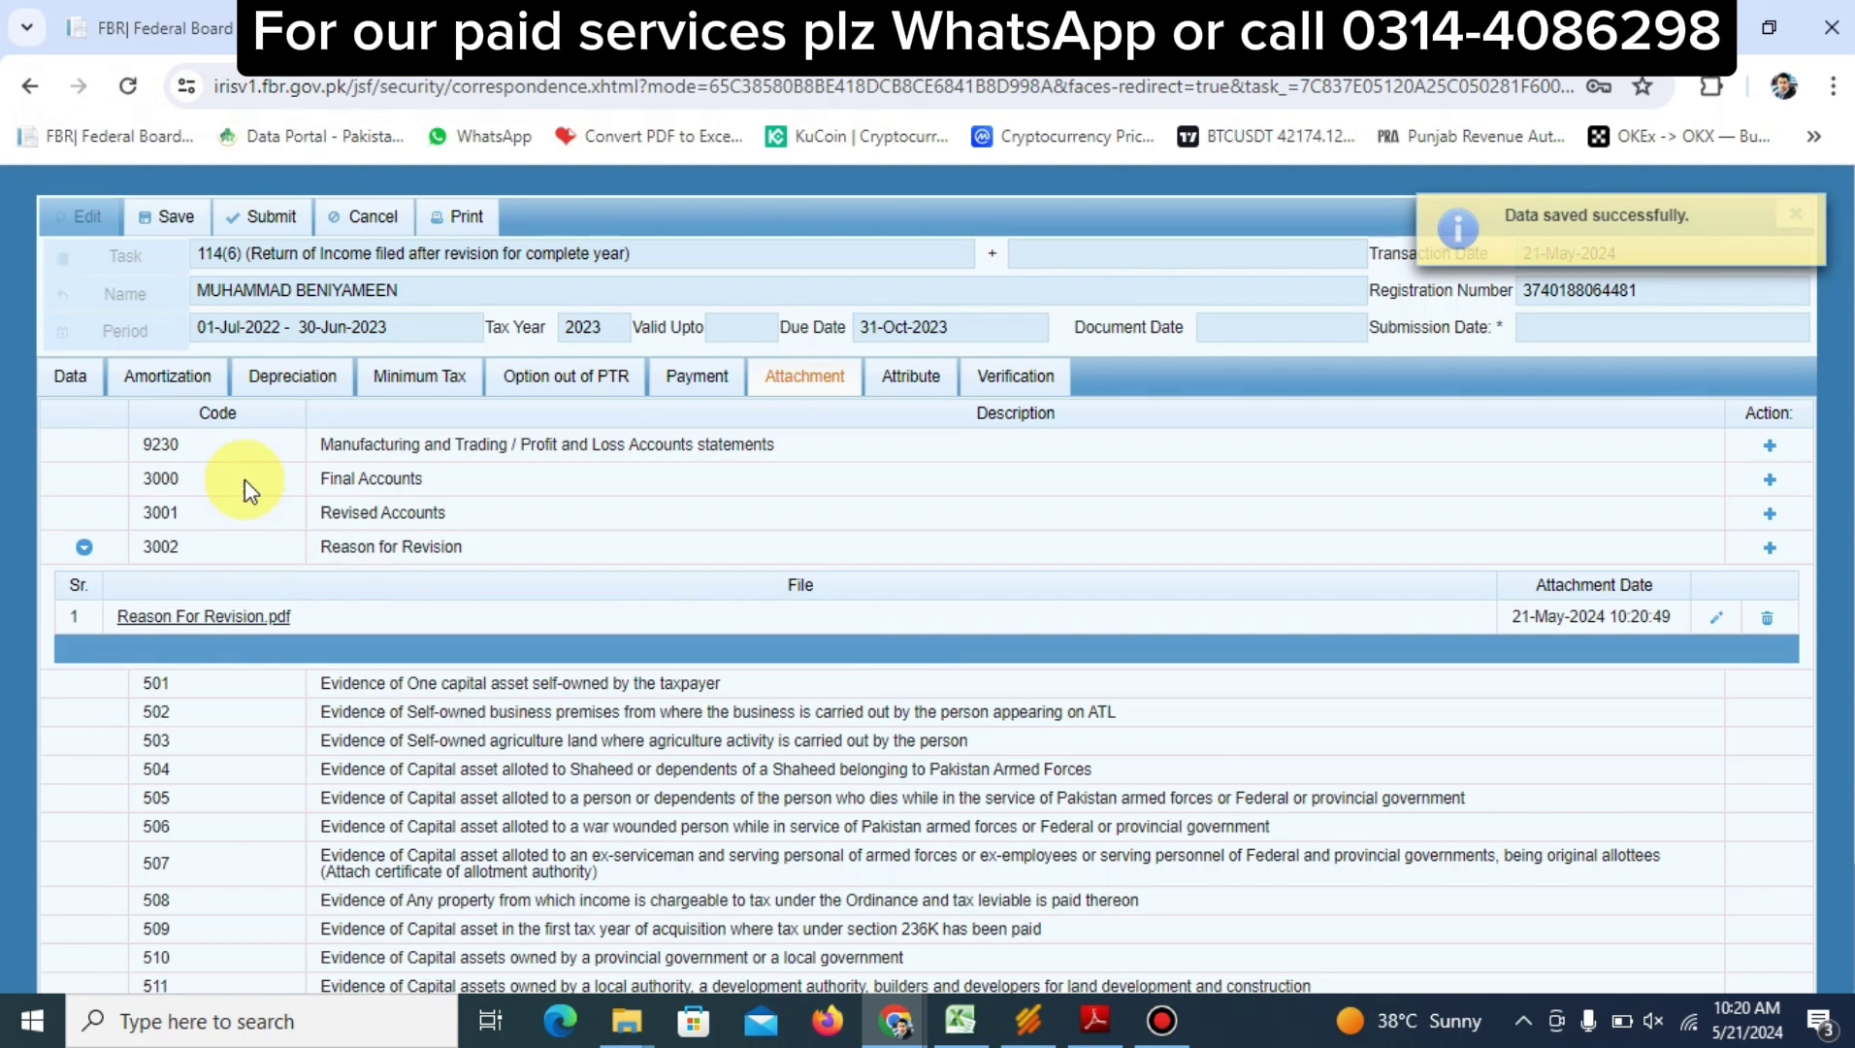
pyautogui.click(281, 222)
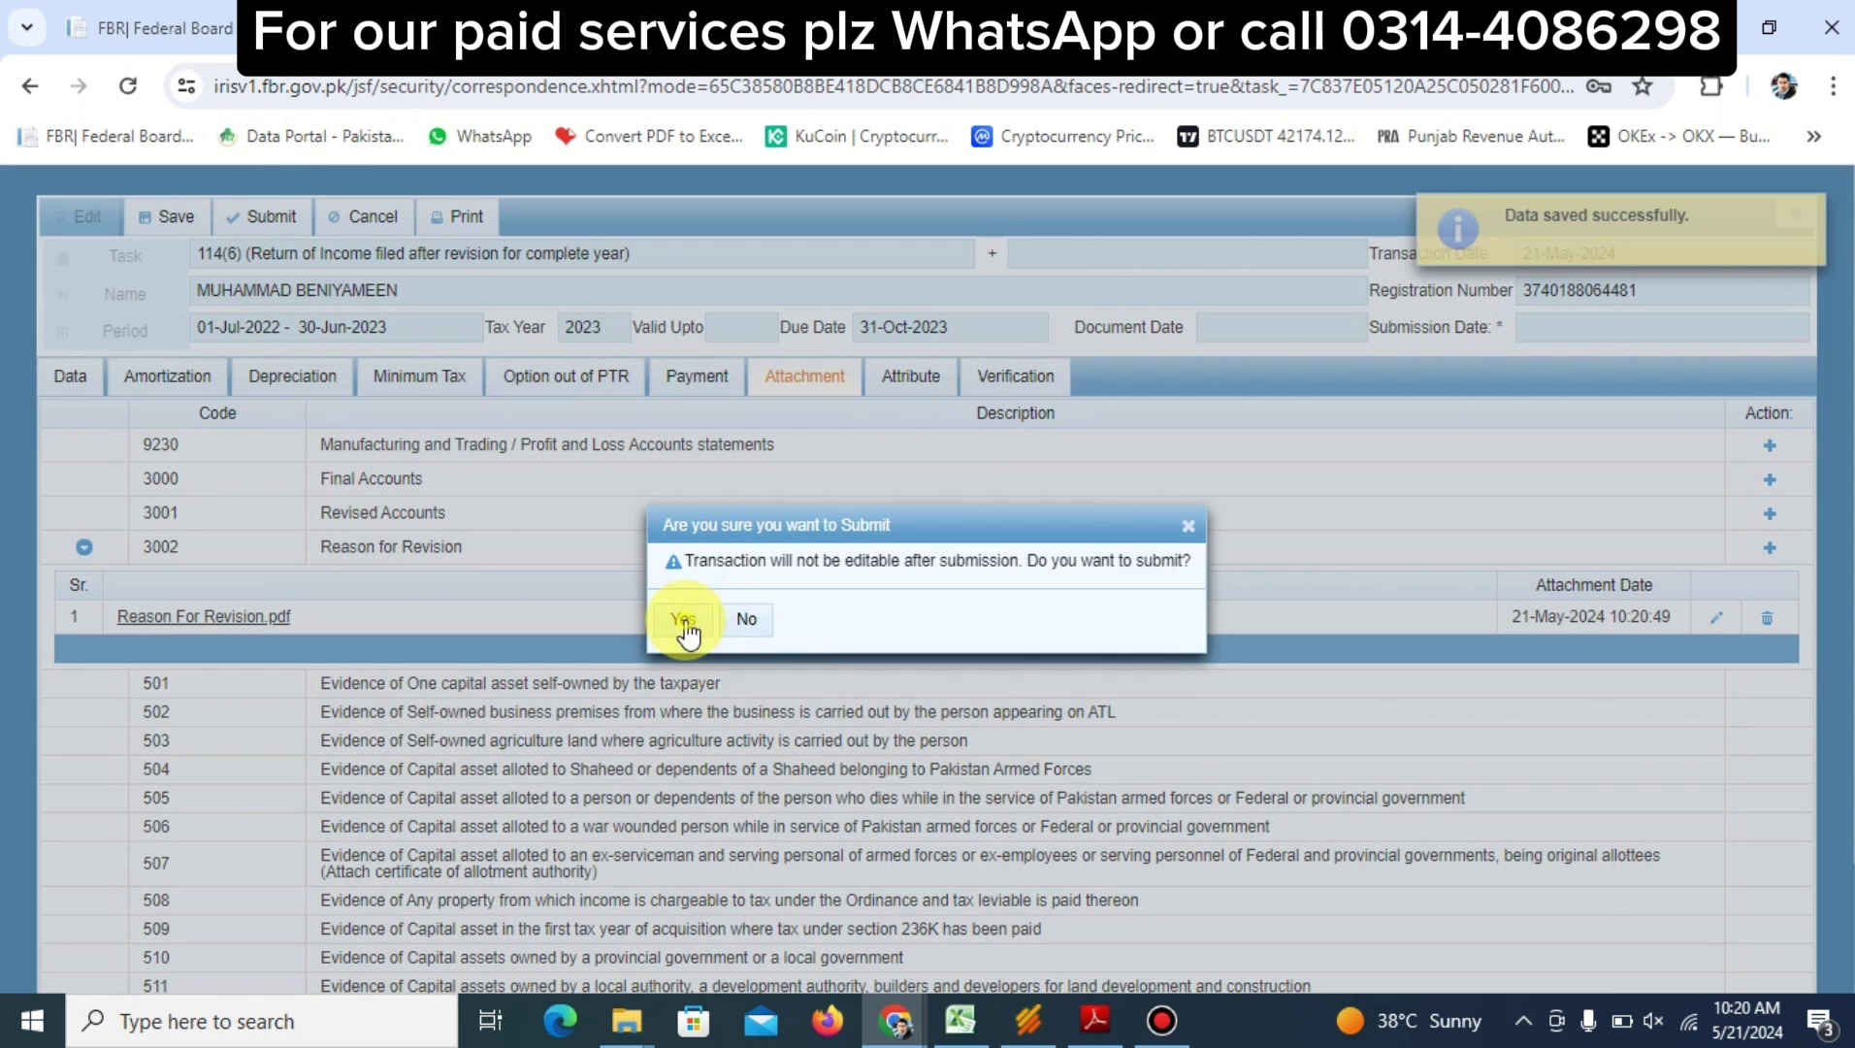
pyautogui.click(683, 621)
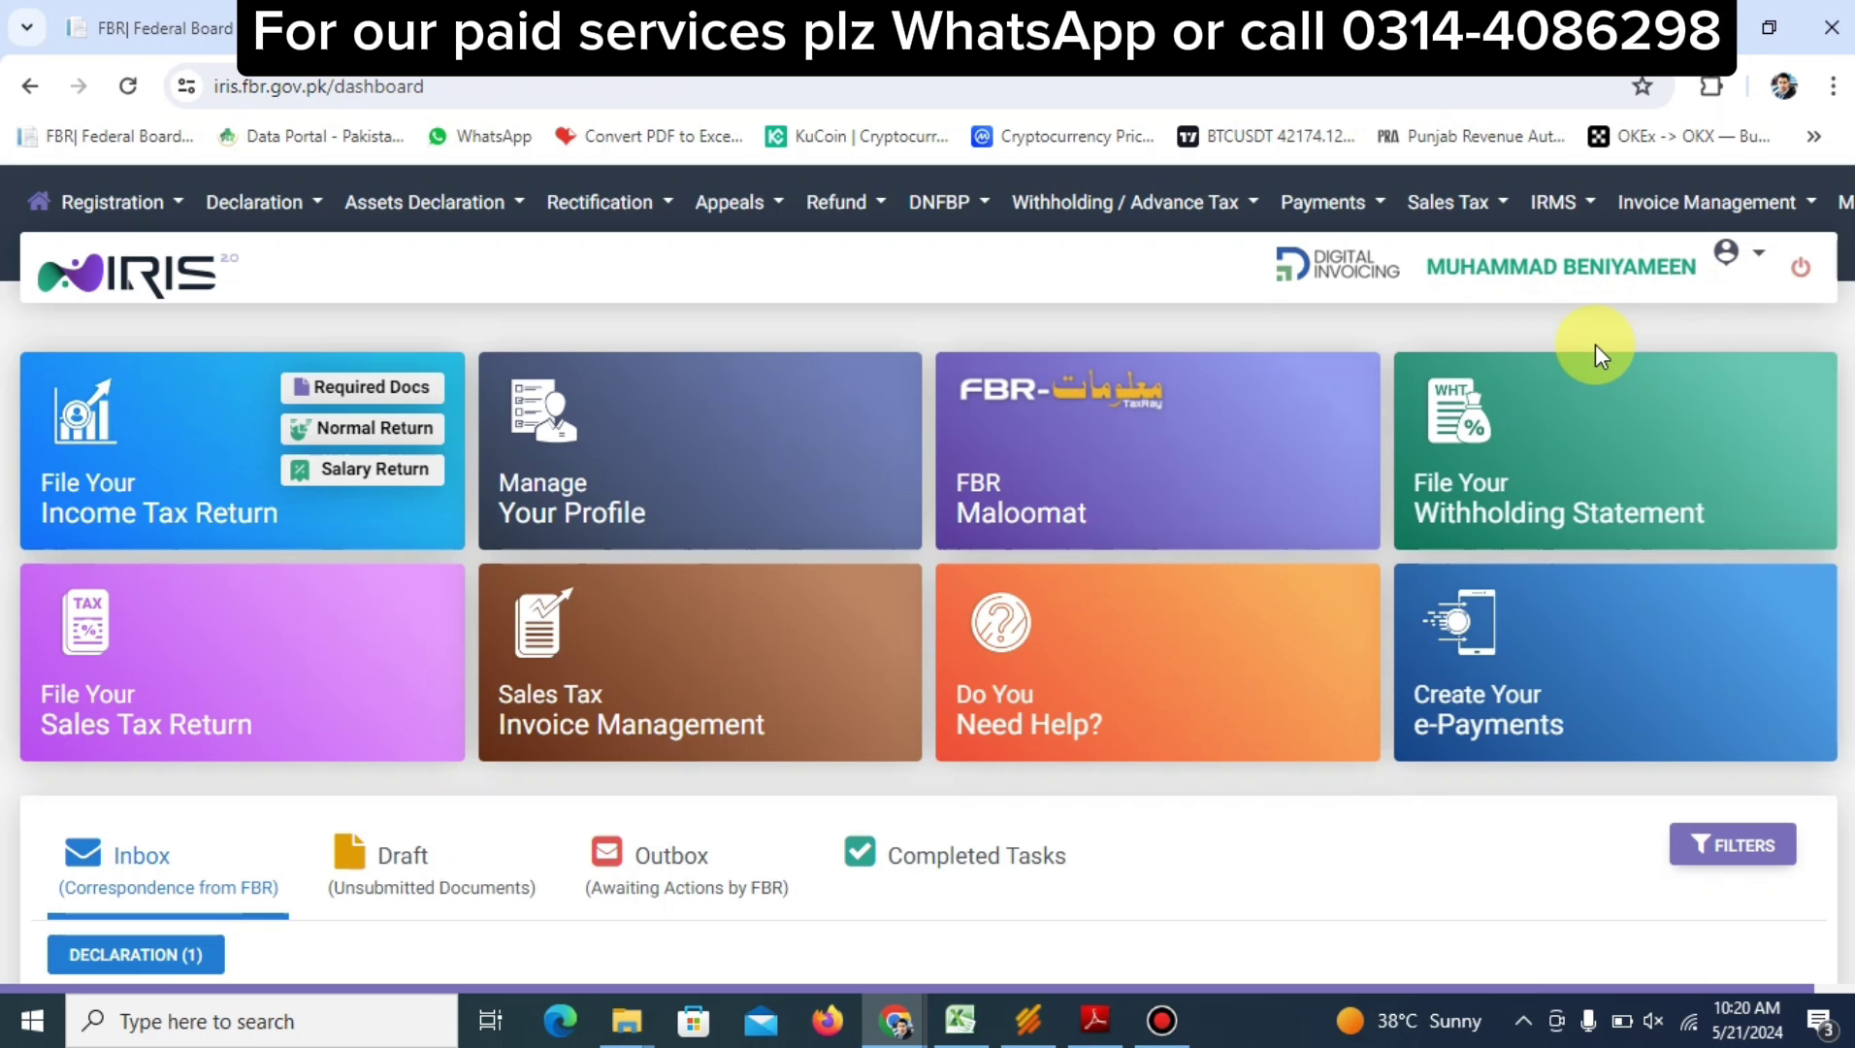
# From Completed Tasks > DECLARATION (3), open the submitted 114(6) return for tax year 2023
pyautogui.moveTo(1494, 405)
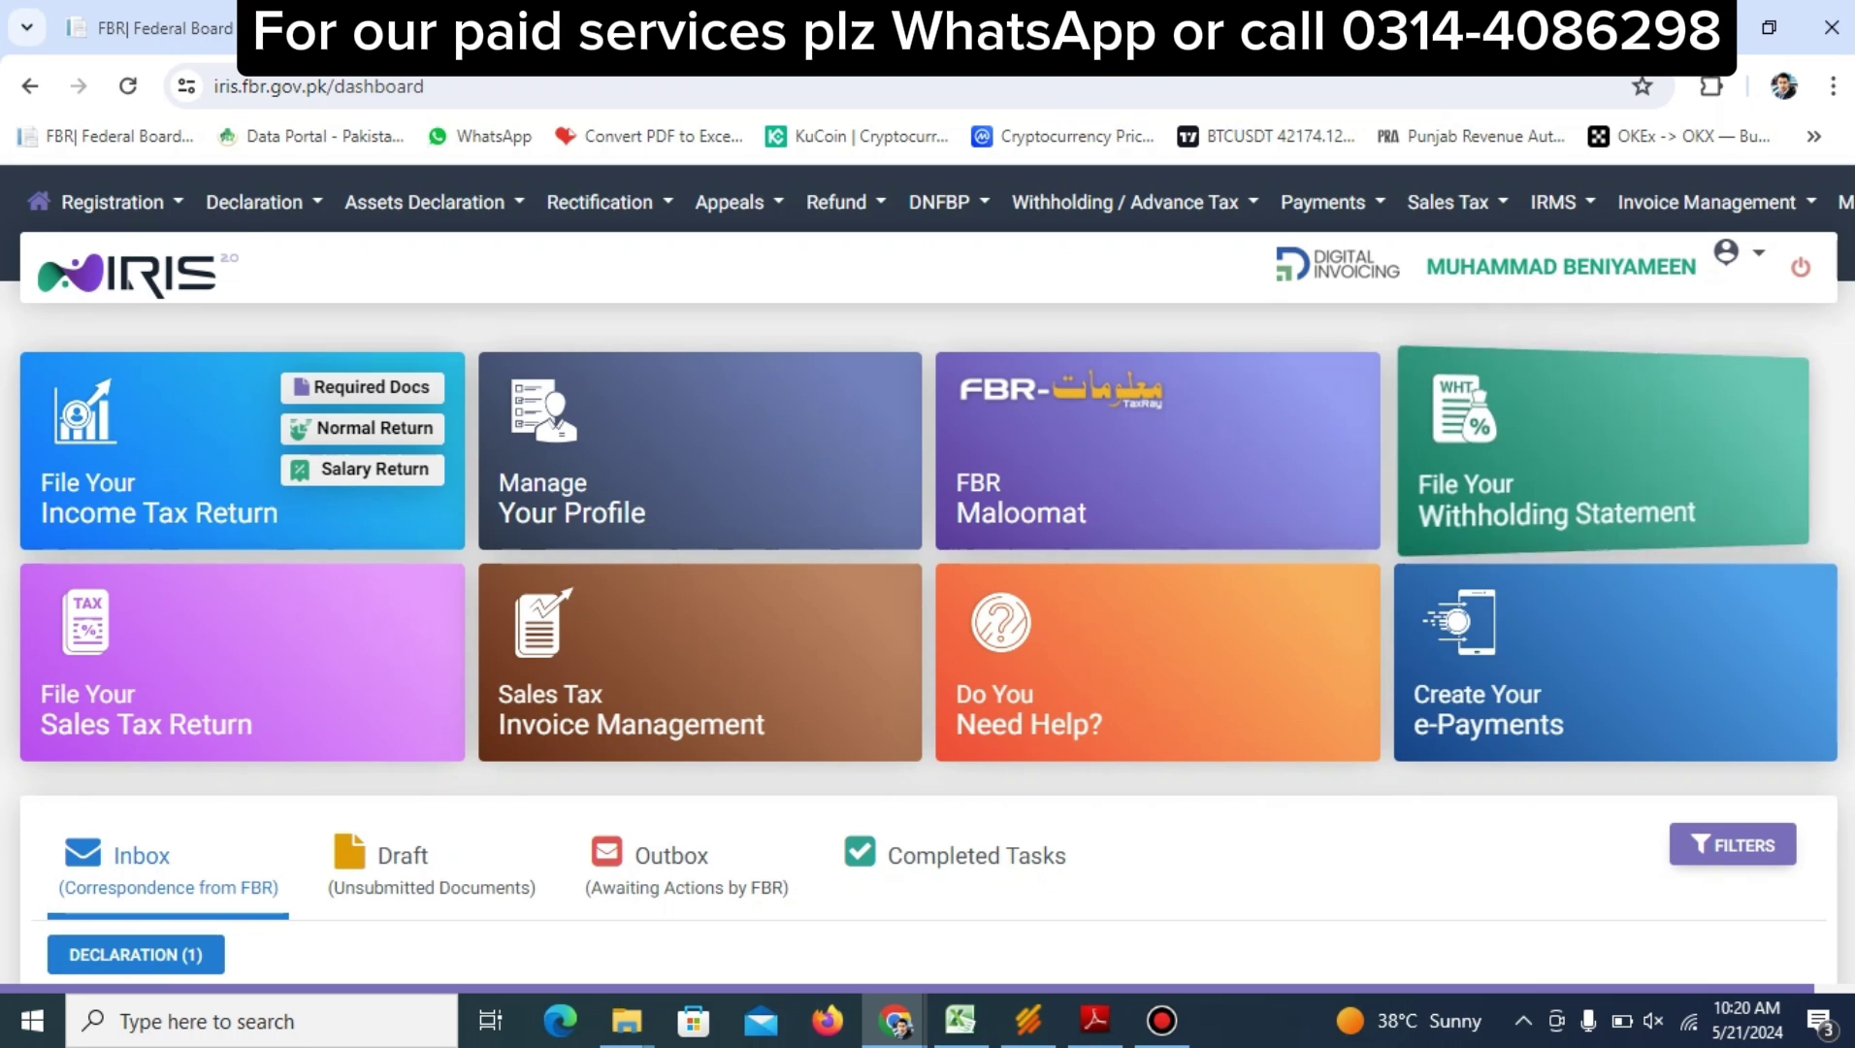
pyautogui.scroll(-5, 870, 427)
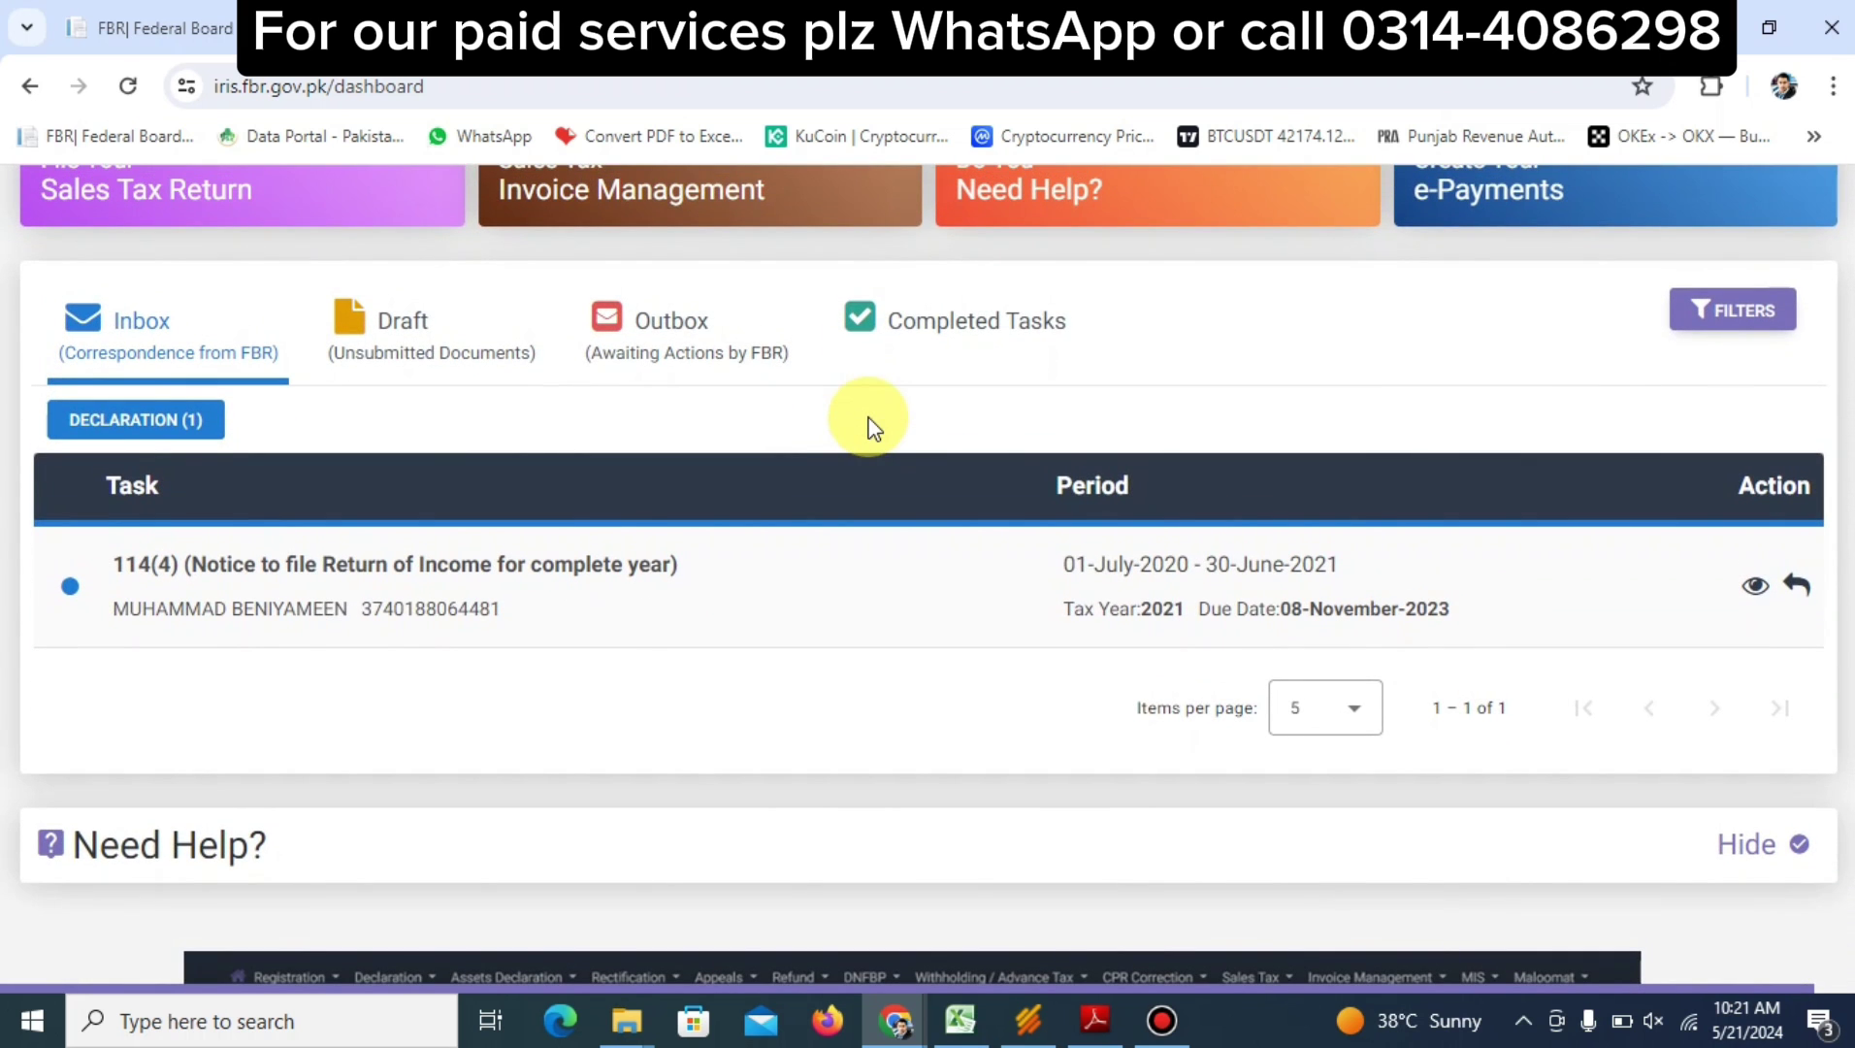
pyautogui.click(946, 335)
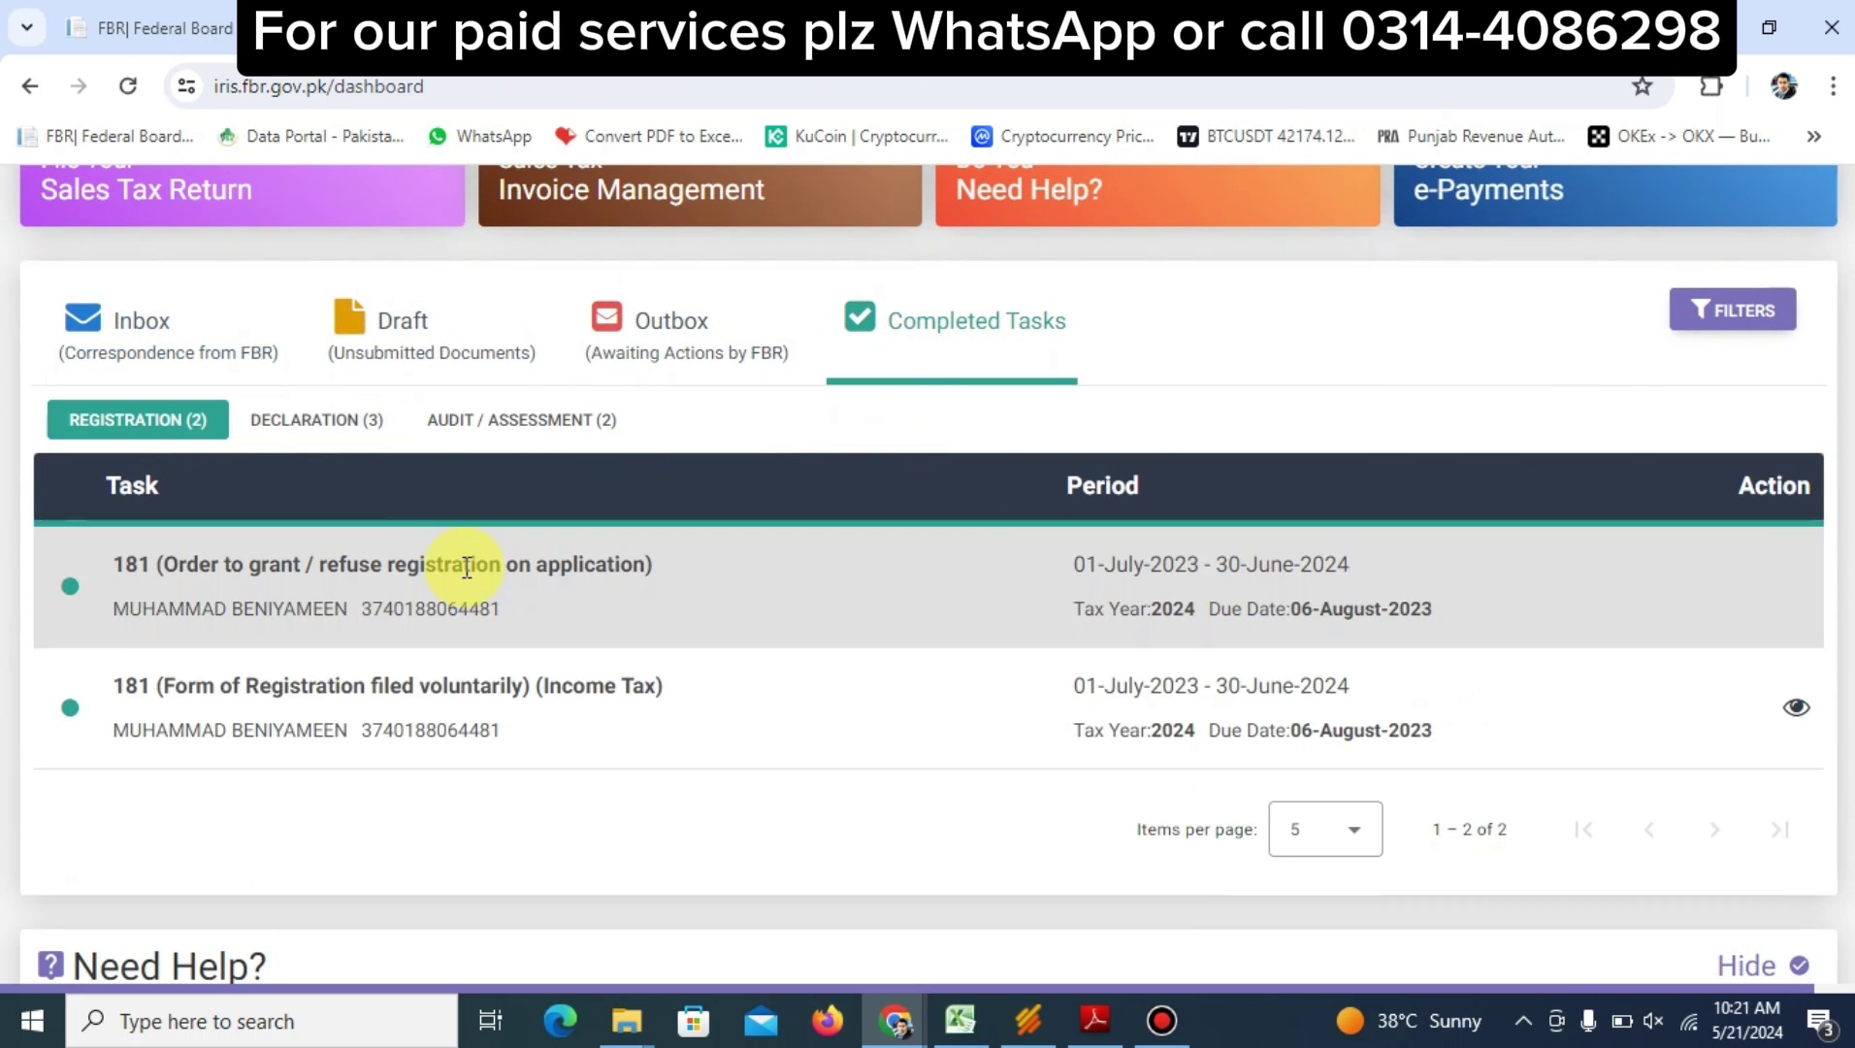
pyautogui.click(351, 423)
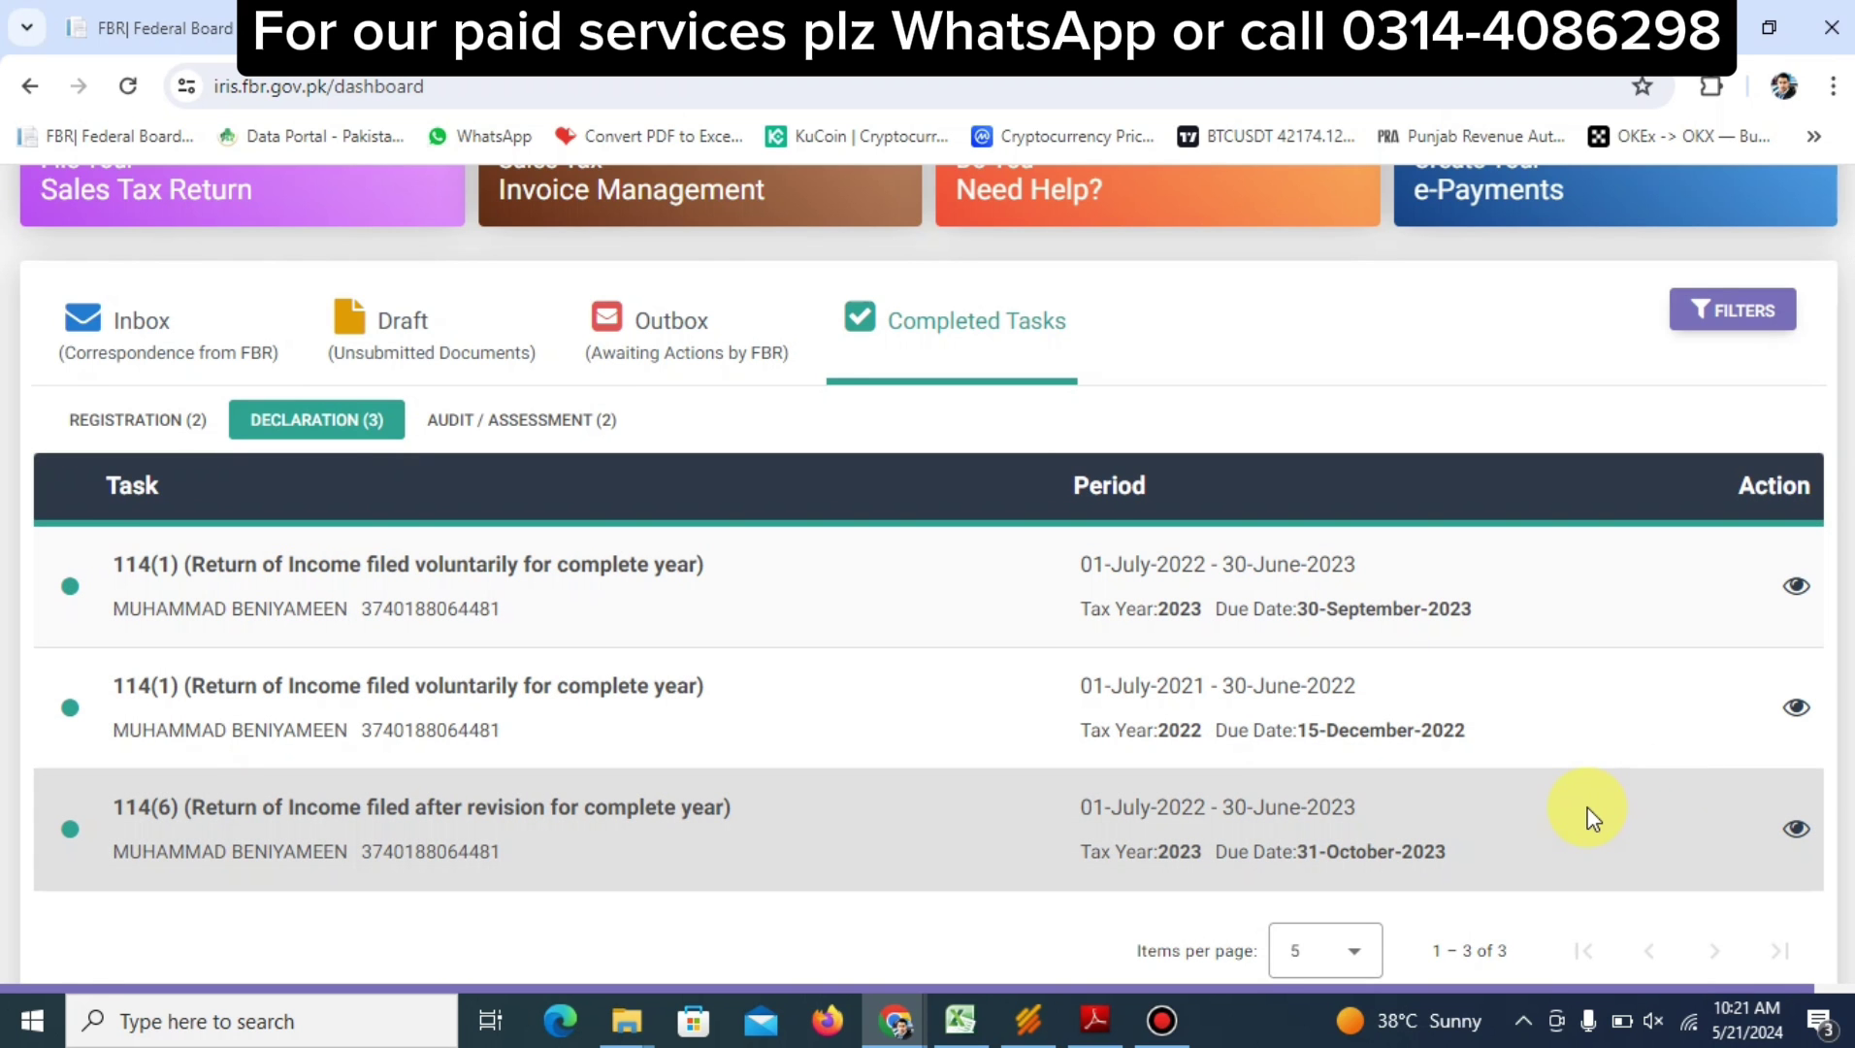
pyautogui.doubleClick(1589, 813)
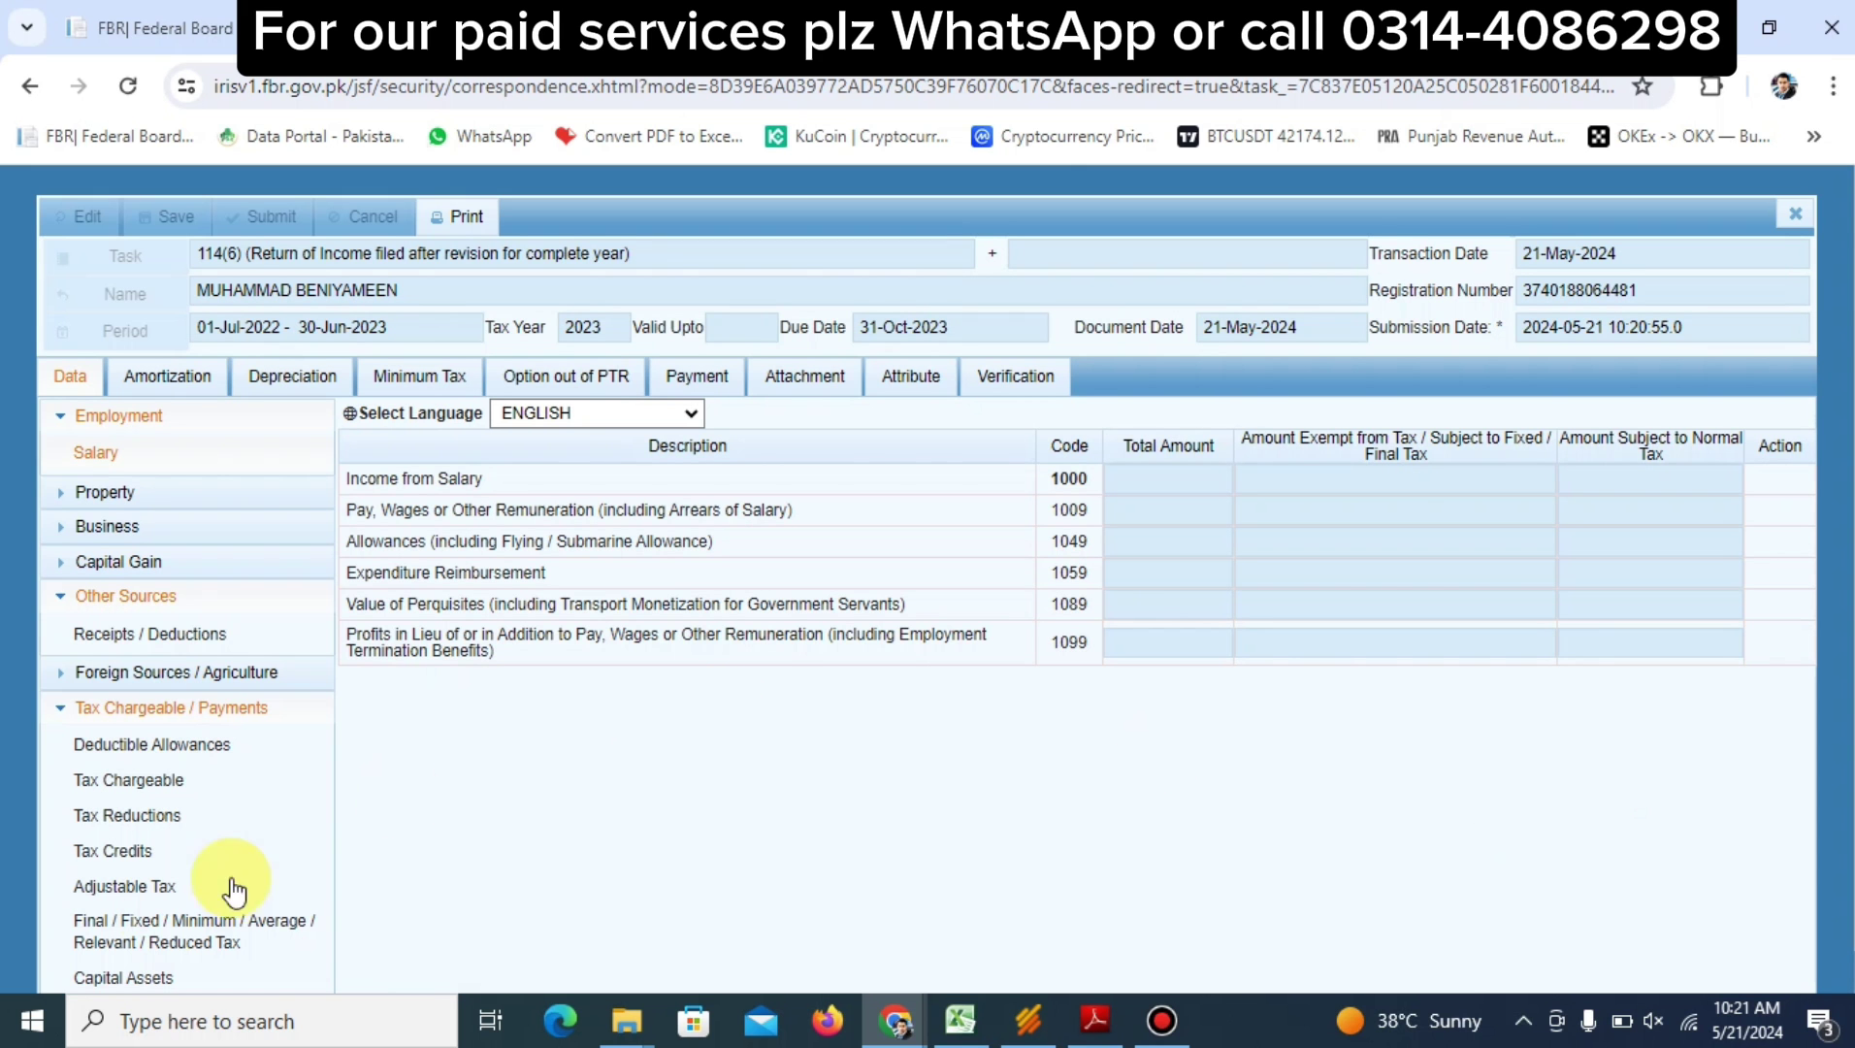
# Under Capital Assets, generate the residential property's bar code and download its 7E report PDF
pyautogui.click(153, 977)
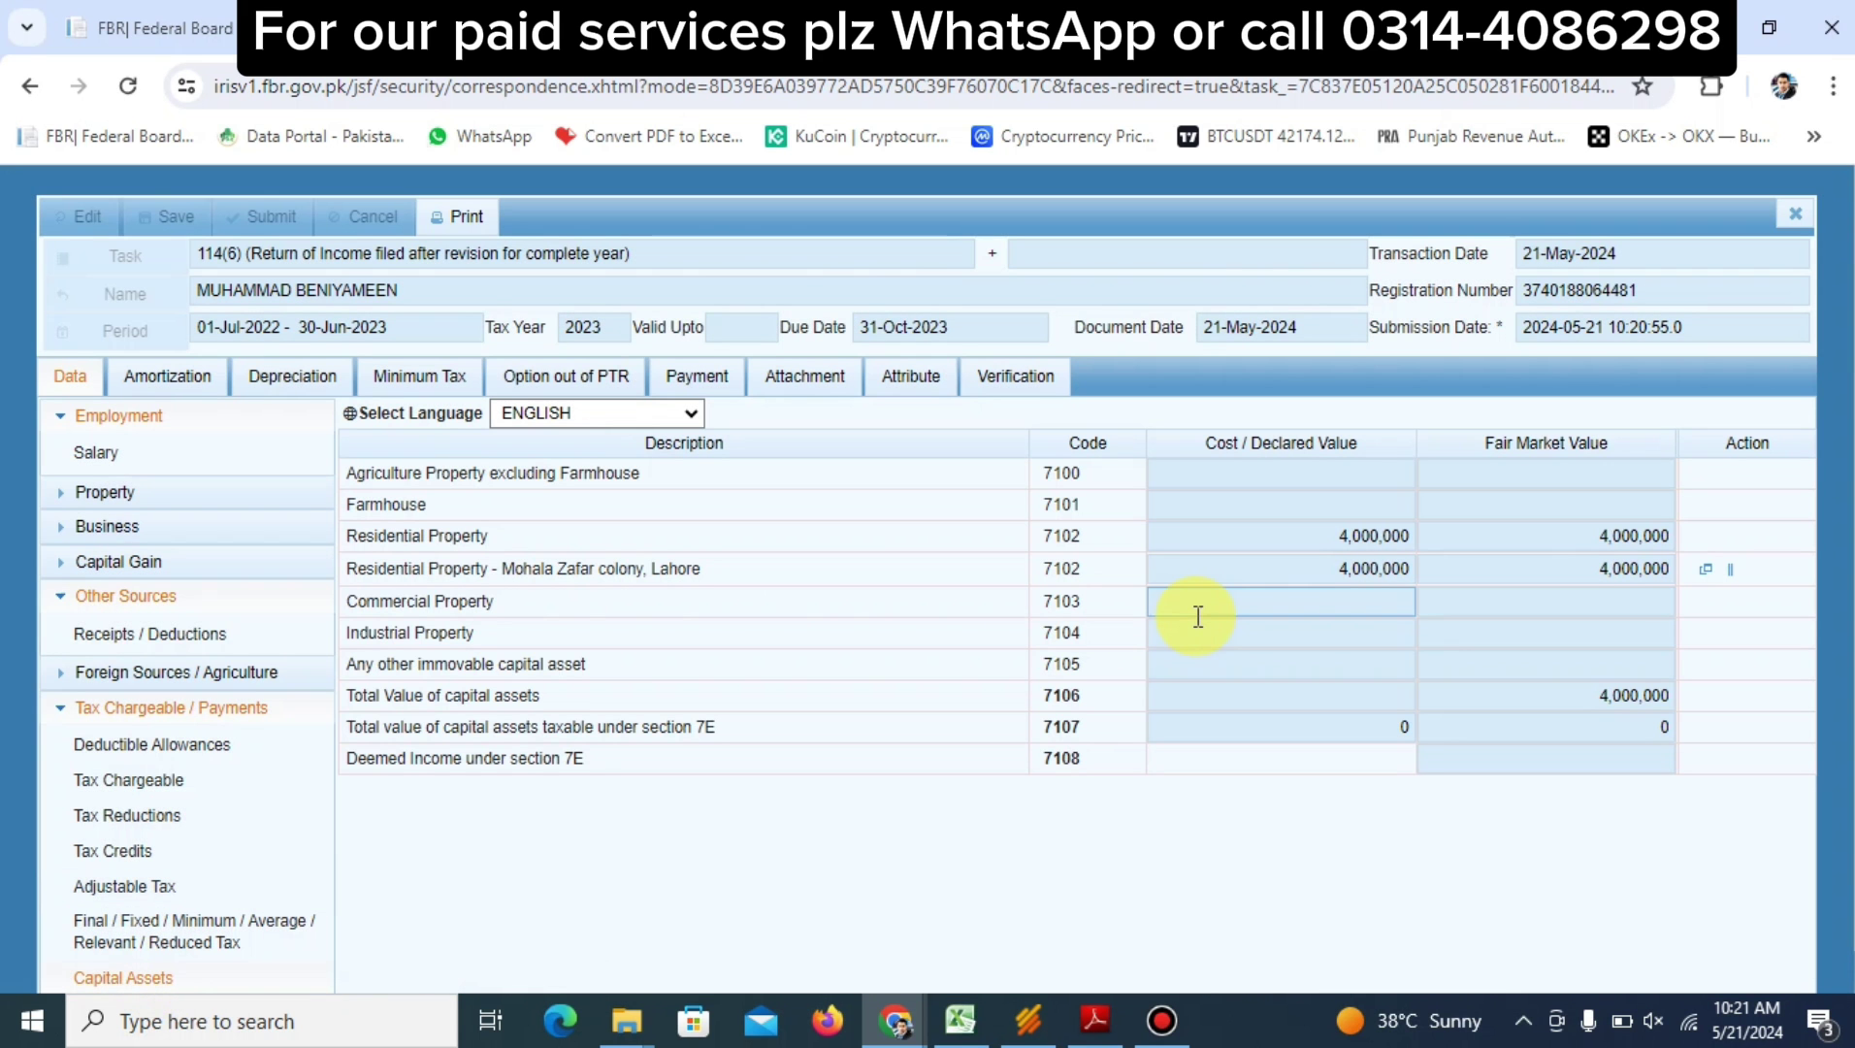
pyautogui.click(1731, 574)
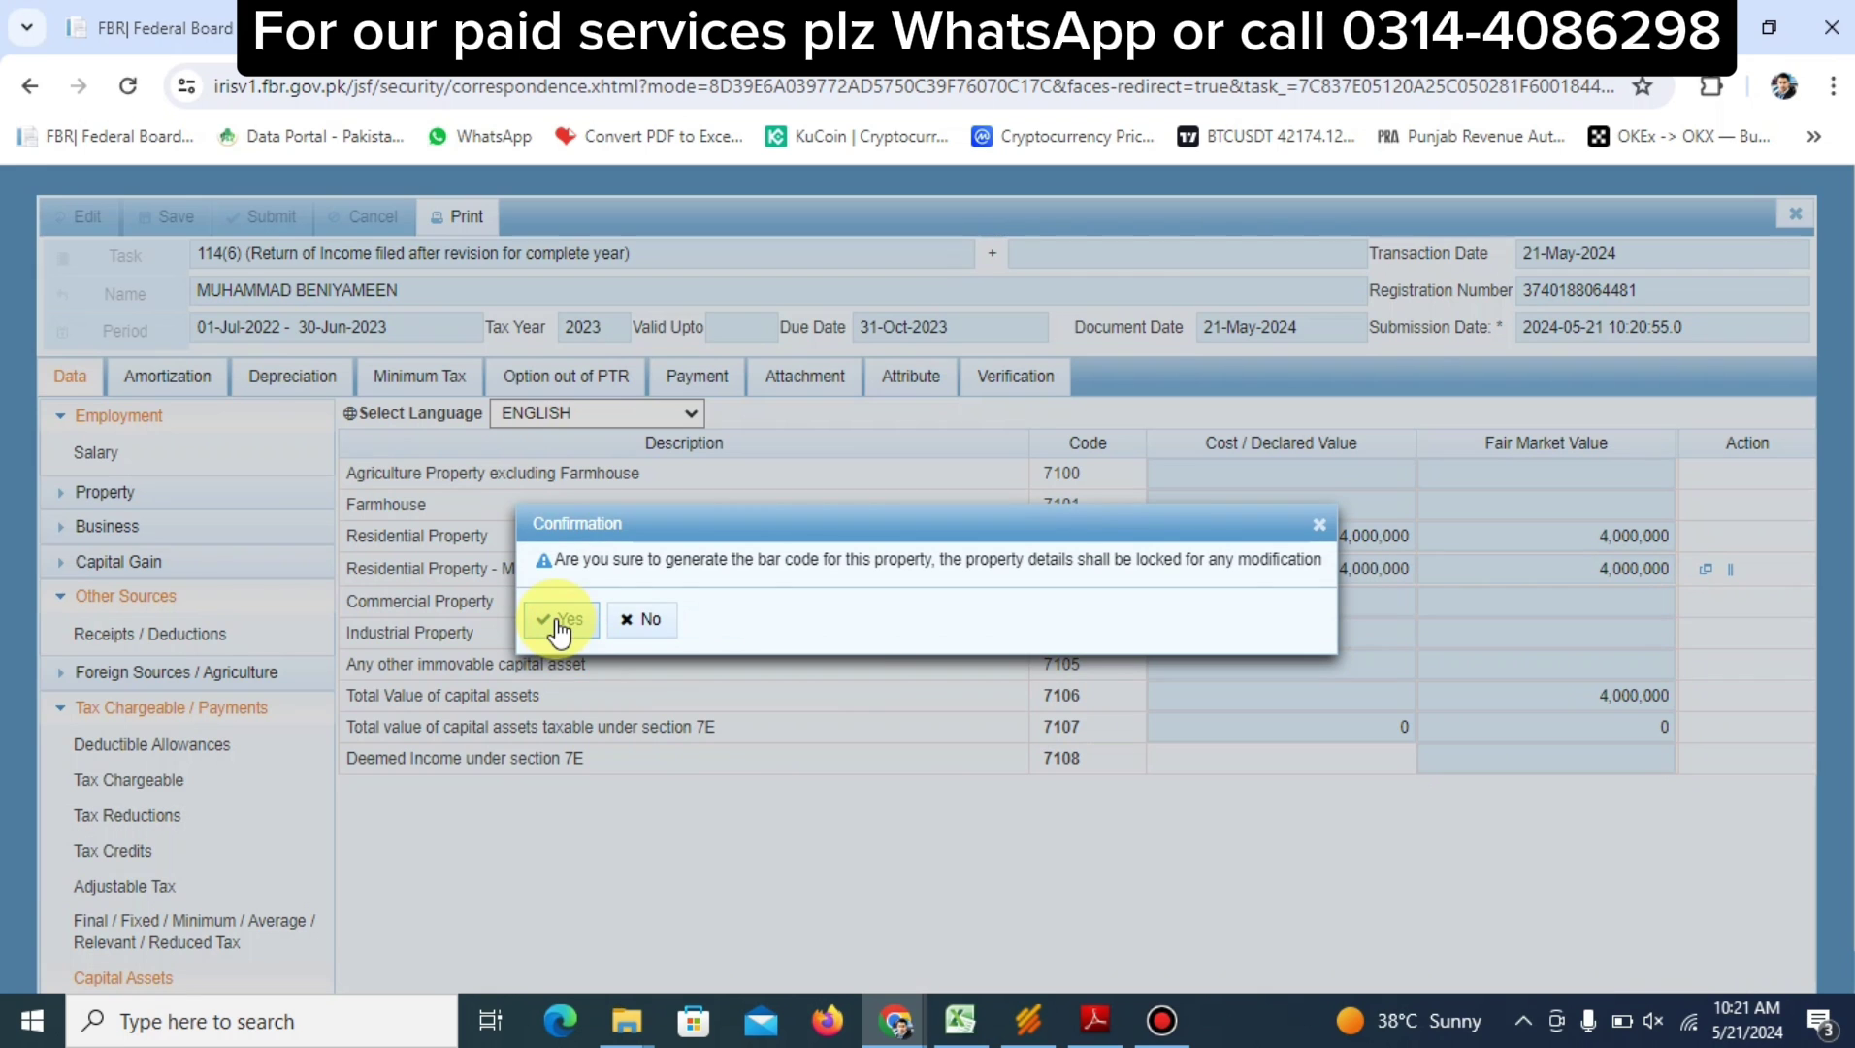
pyautogui.click(564, 623)
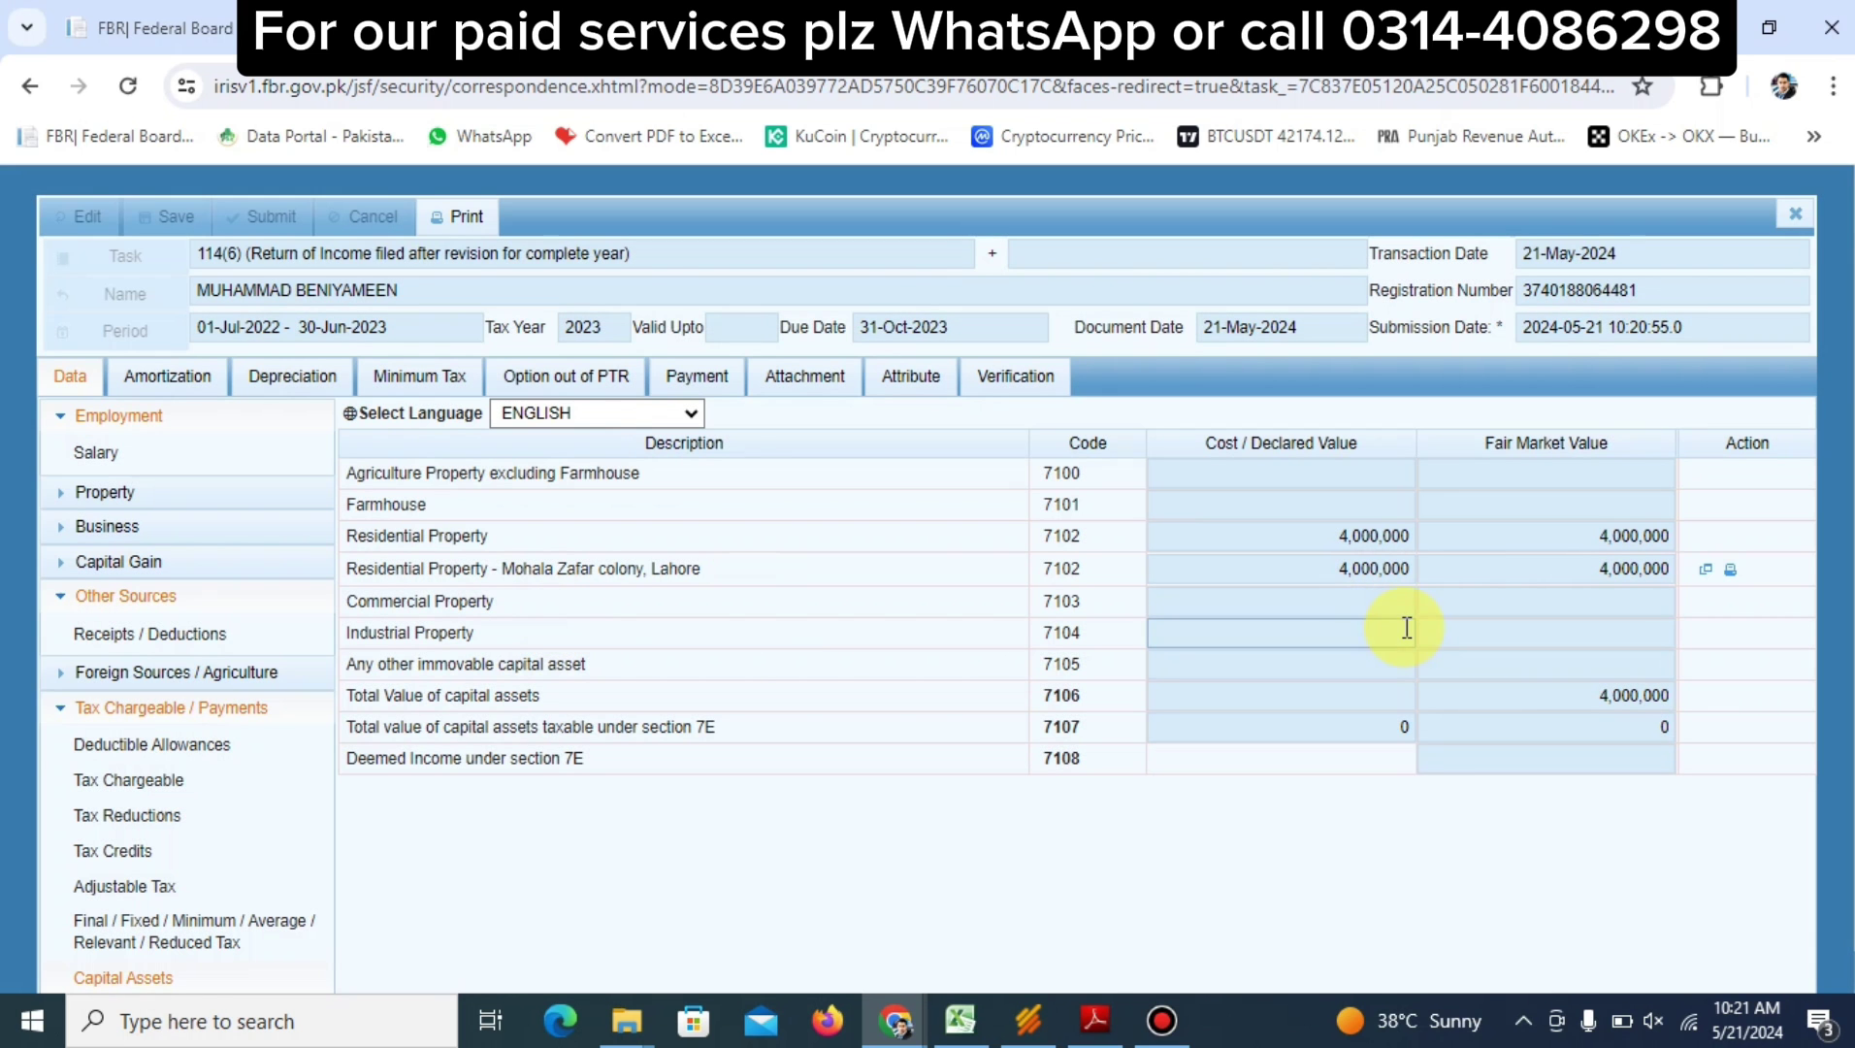
pyautogui.click(1730, 570)
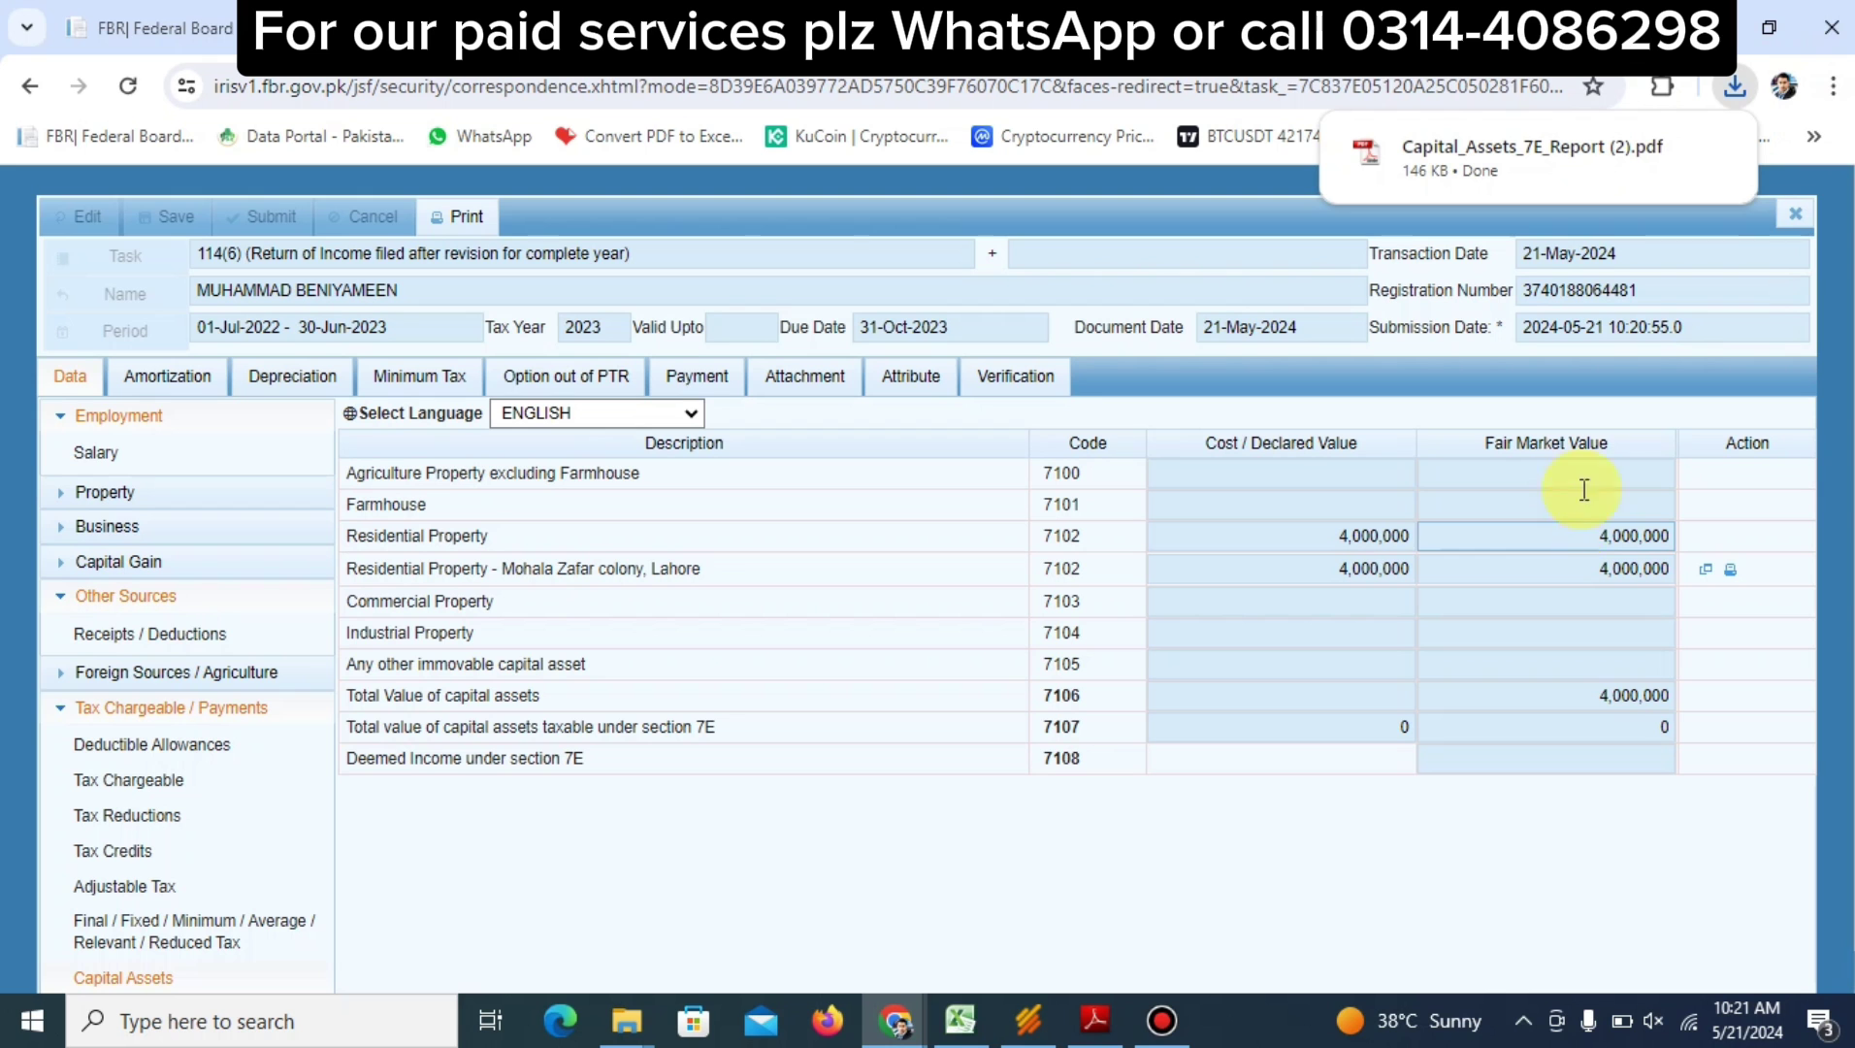
# Open Capital_Assets_7E_Report (2).pdf from Downloads in Acrobat Reader at 75% zoom
pyautogui.click(1665, 150)
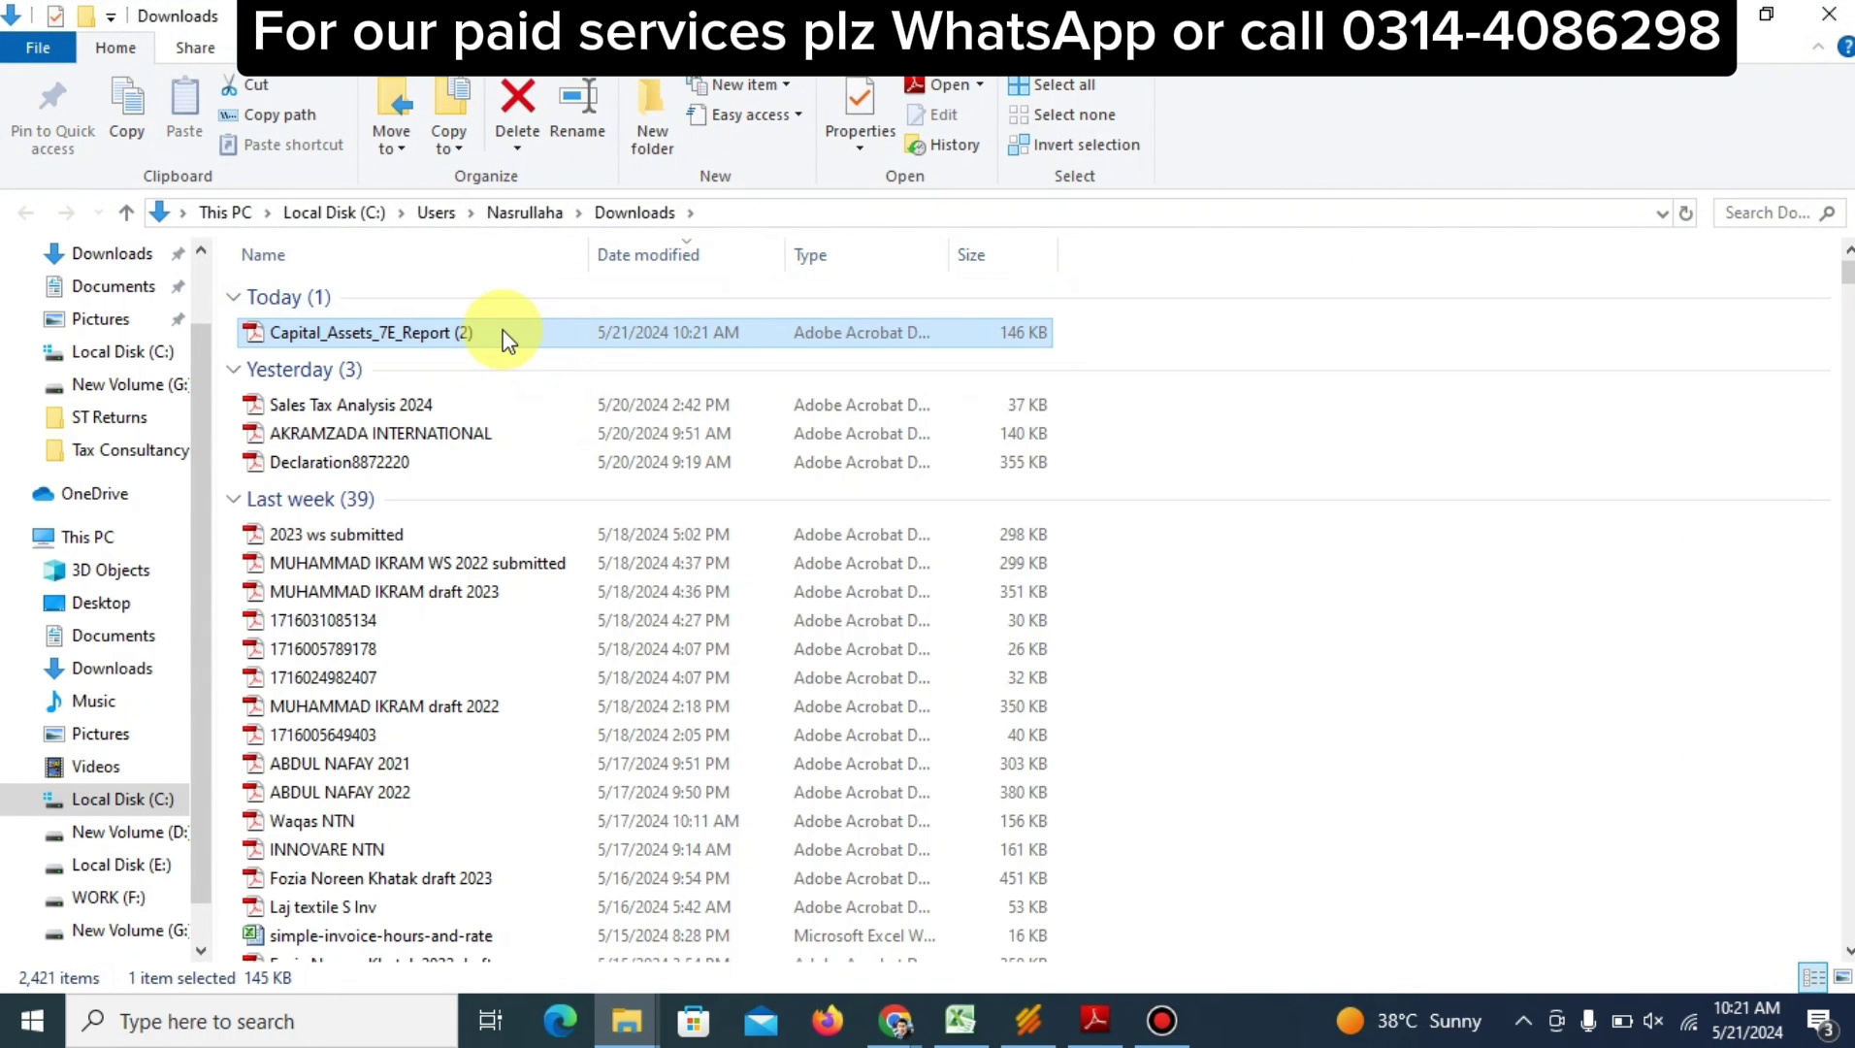
pyautogui.doubleClick(506, 334)
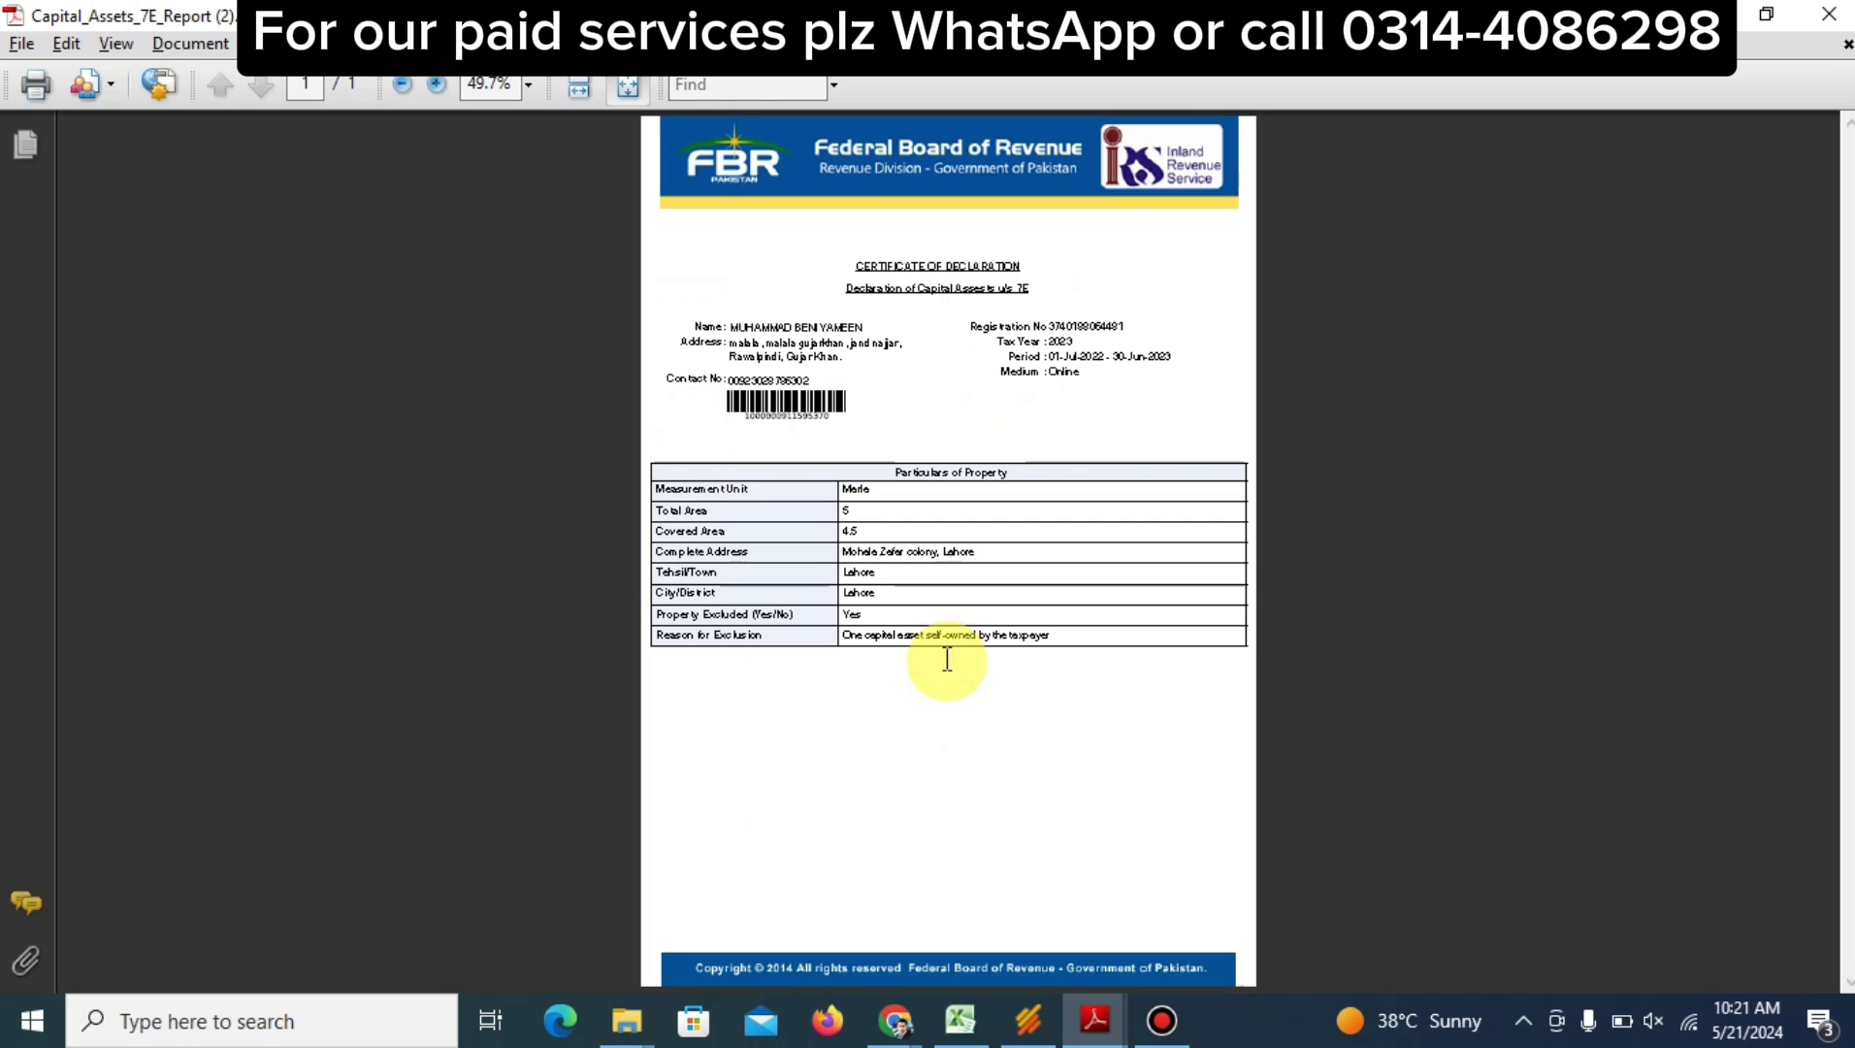
pyautogui.click(441, 90)
pyautogui.click(441, 91)
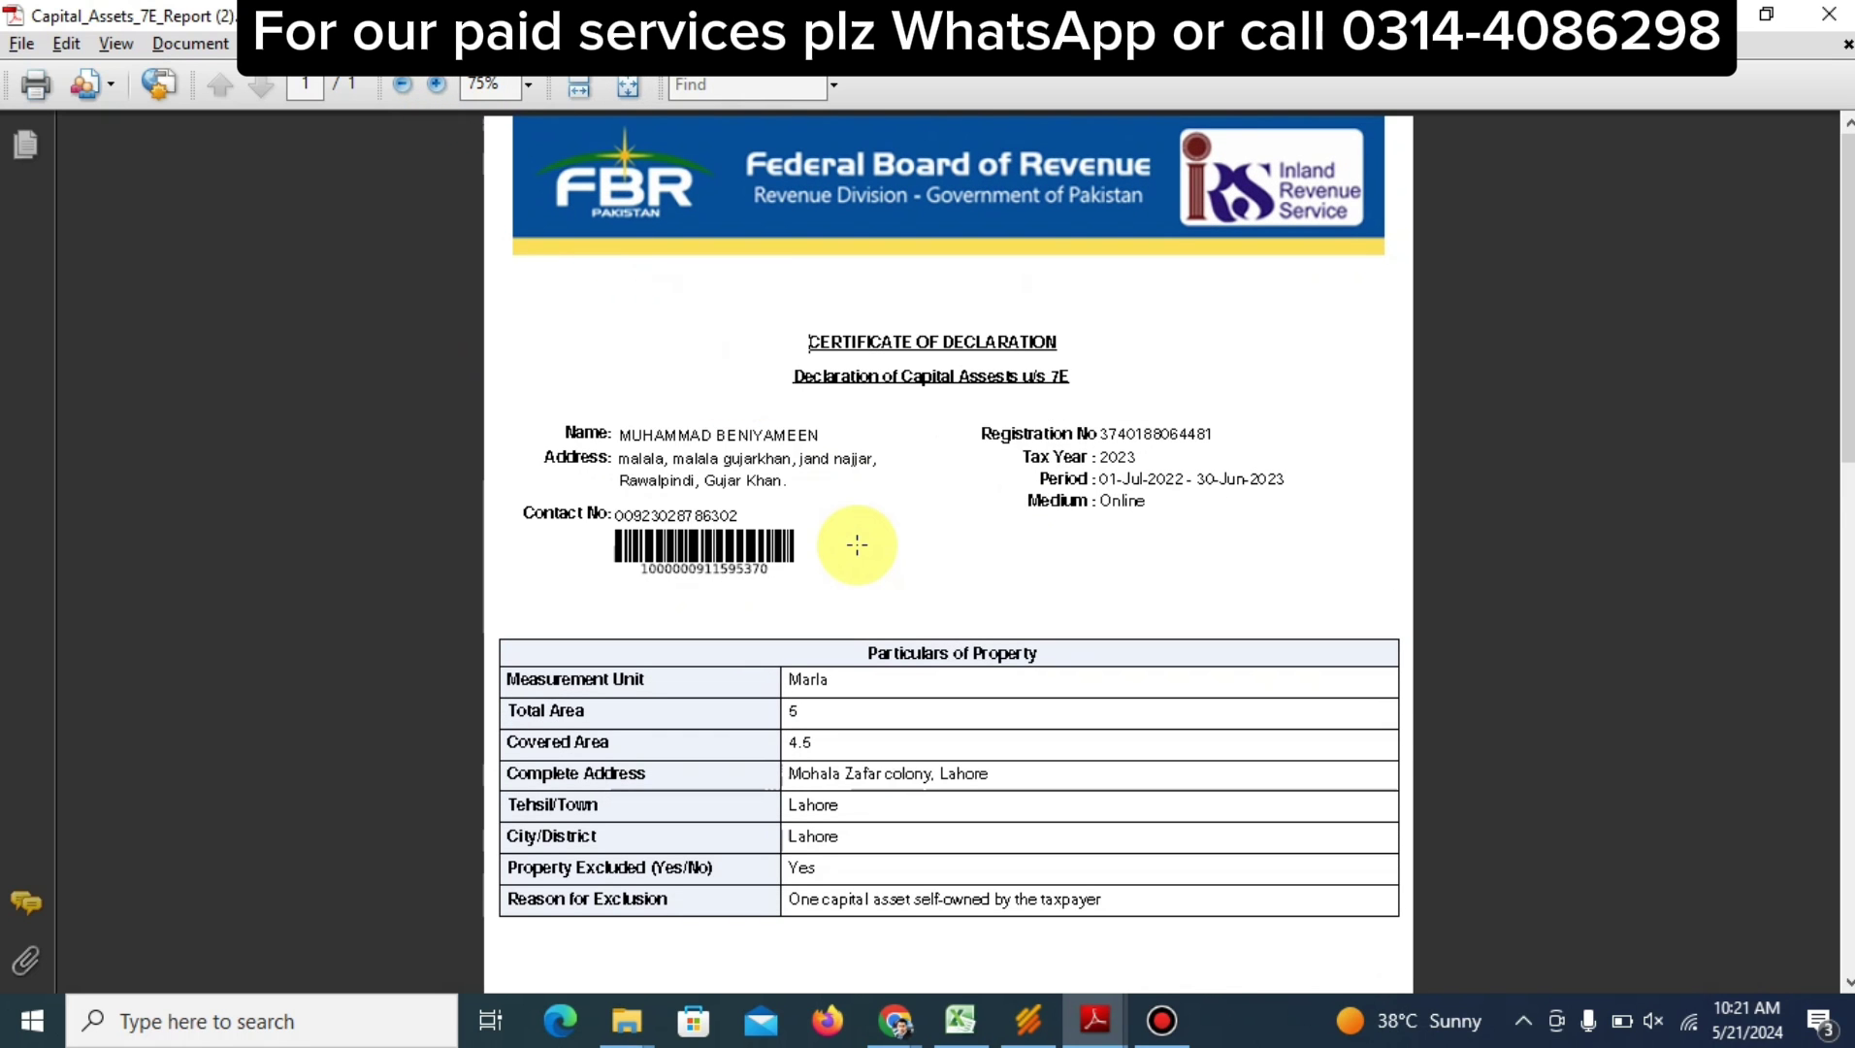
pyautogui.scroll(-1, 859, 548)
pyautogui.scroll(-2, 857, 546)
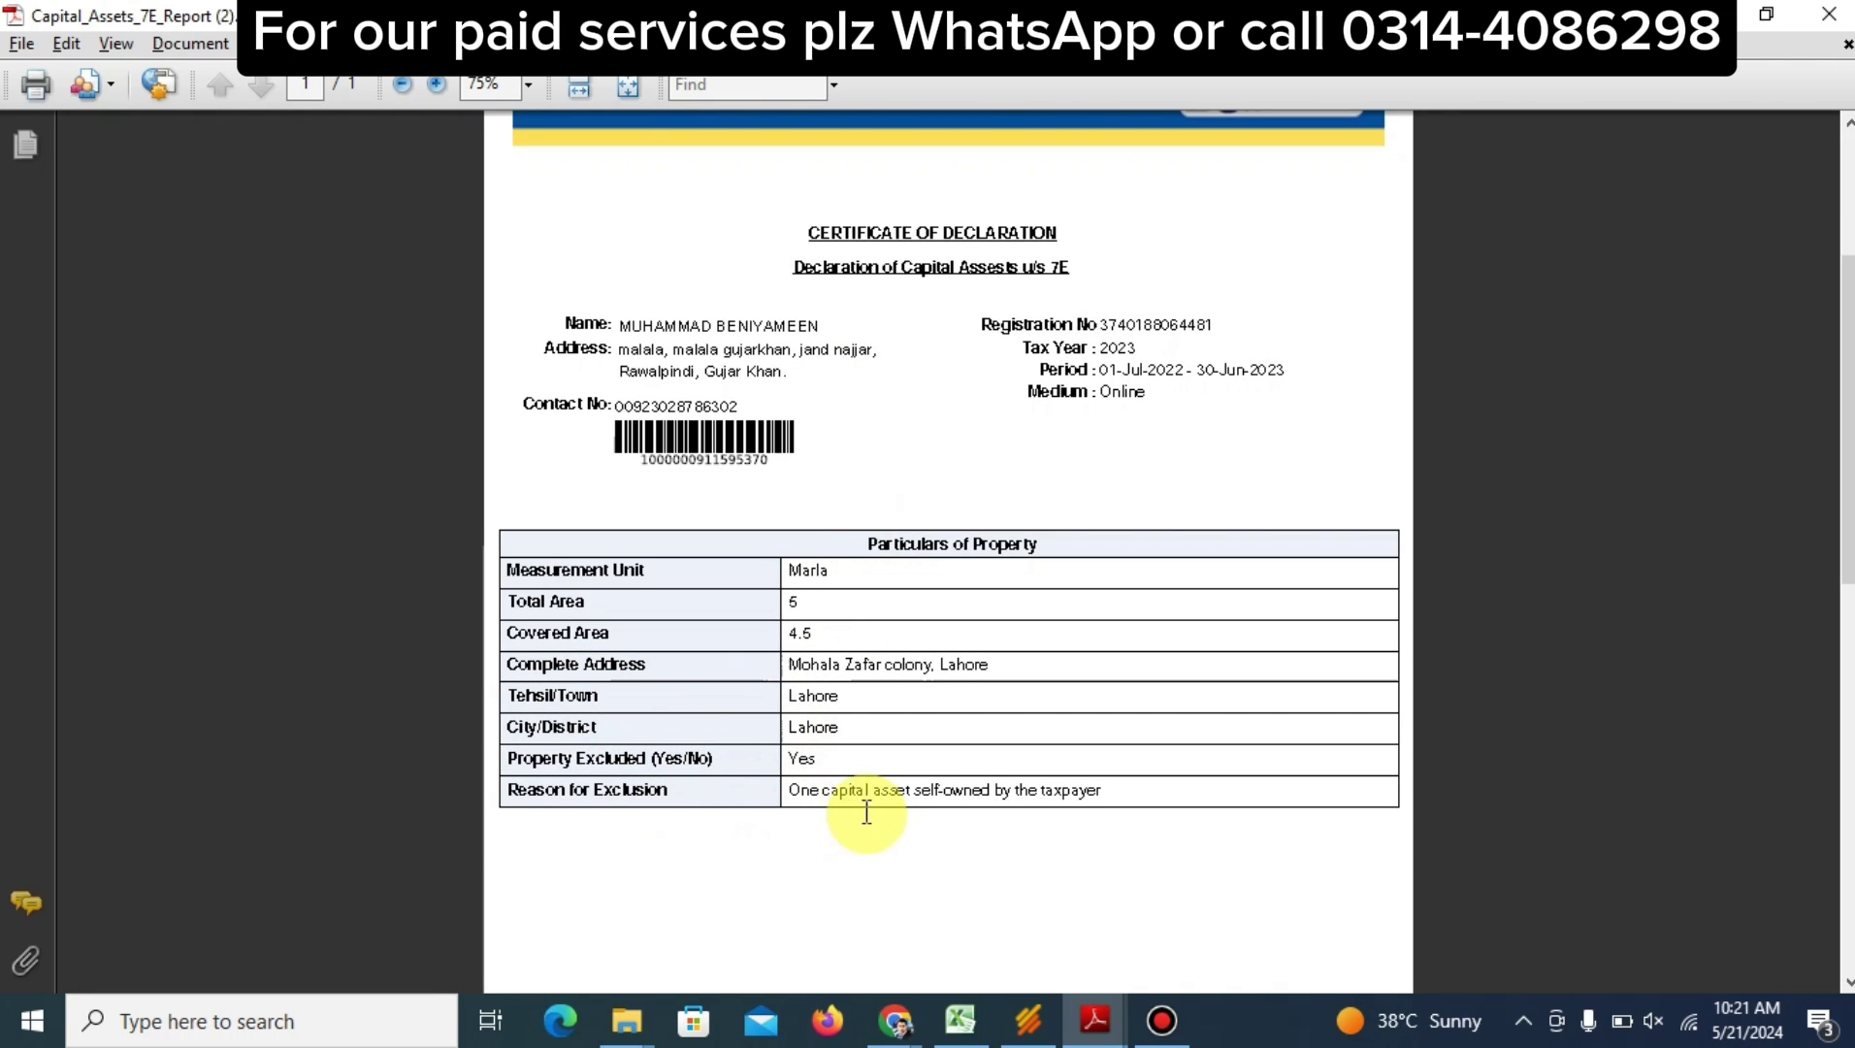
pyautogui.scroll(3, 963, 802)
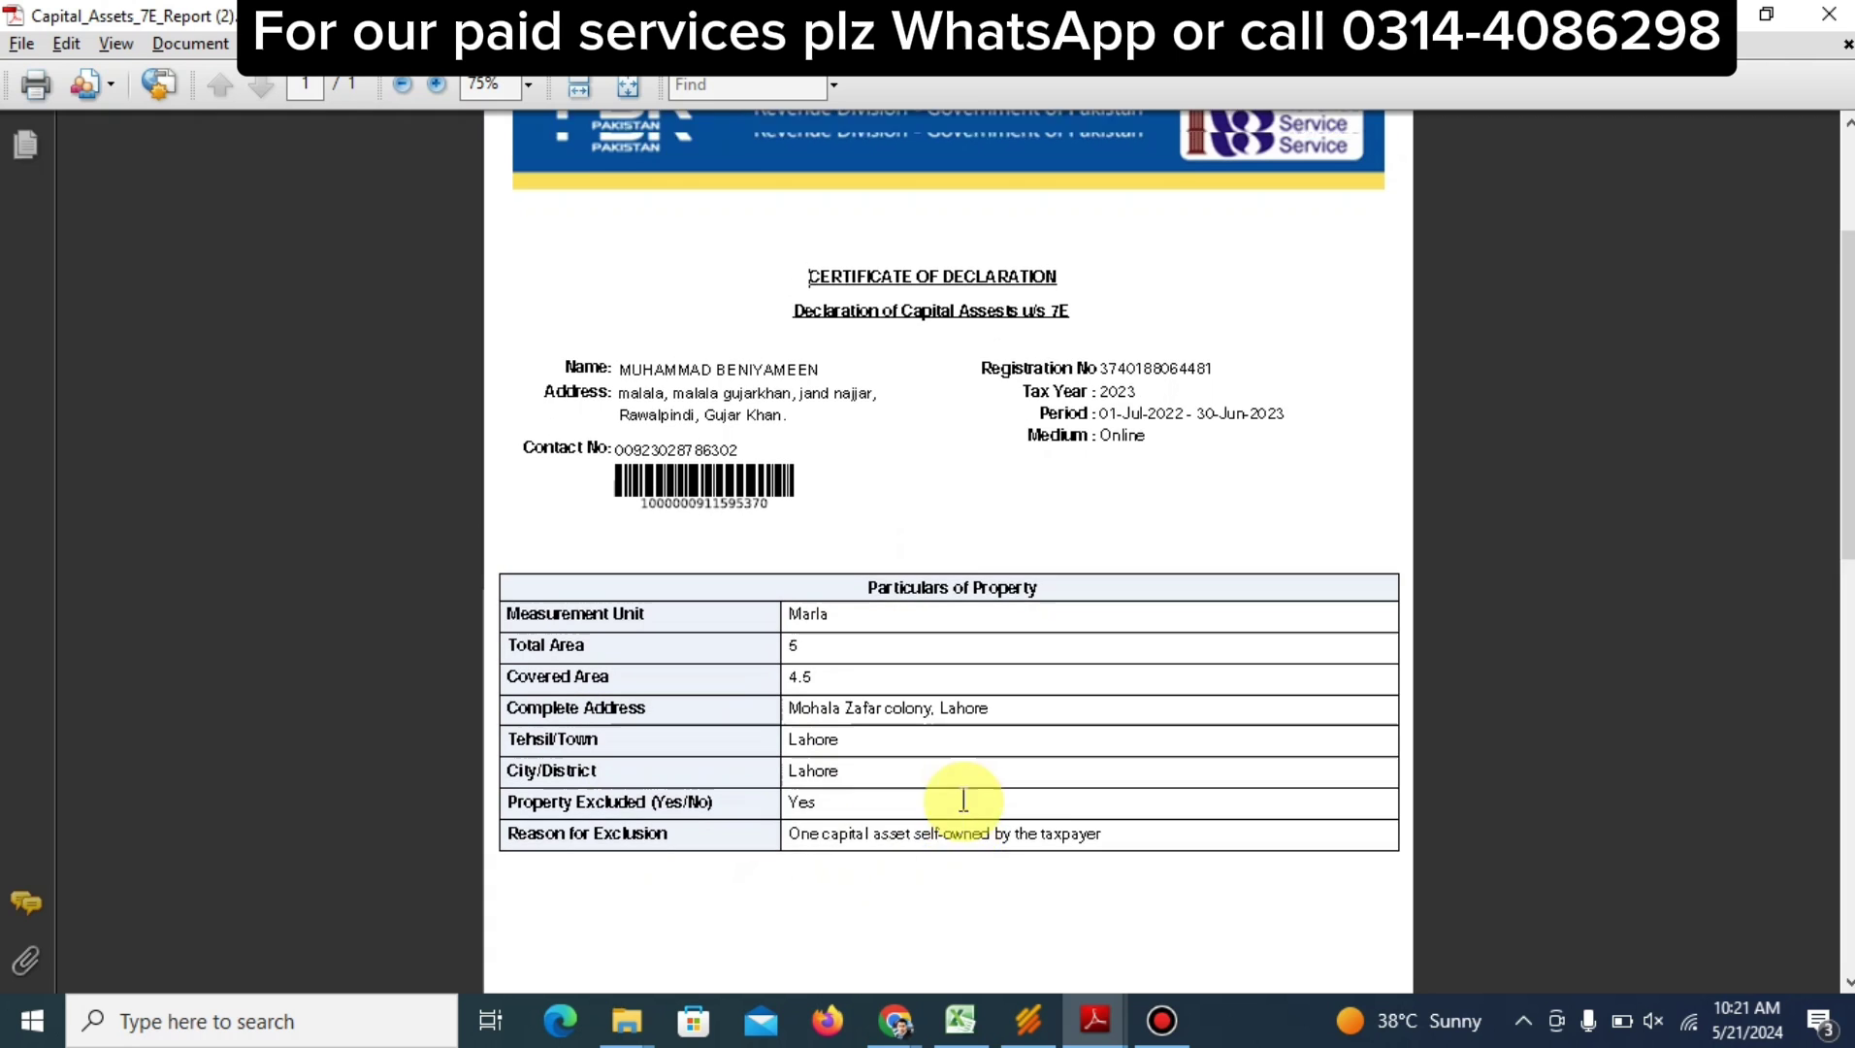